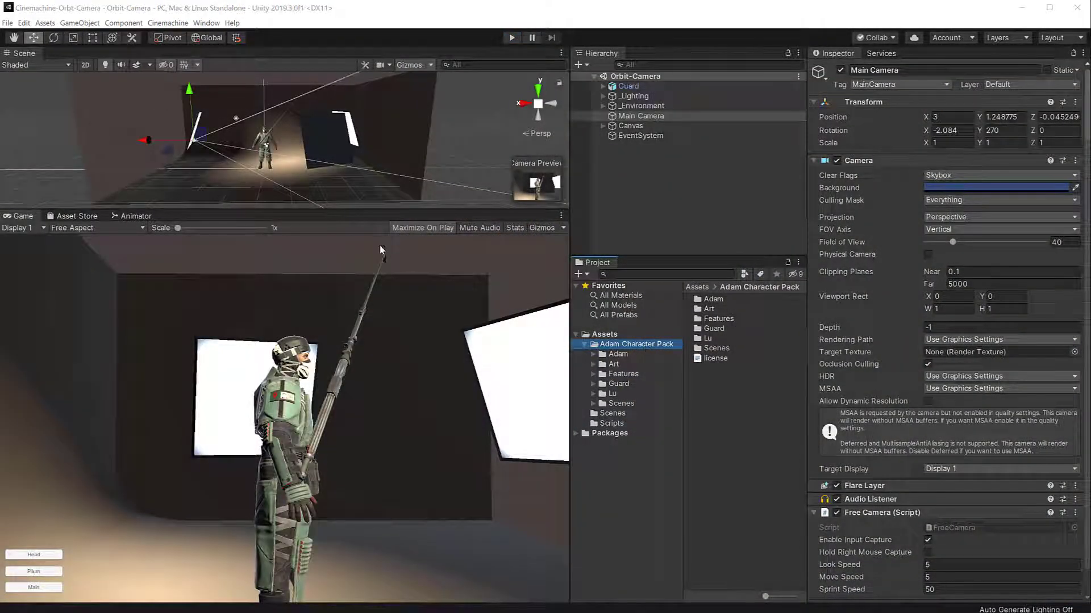
Check the installed Cinemachine package in the Package Manager and close it
{"action": "left_click", "coordinate": [206, 23]}
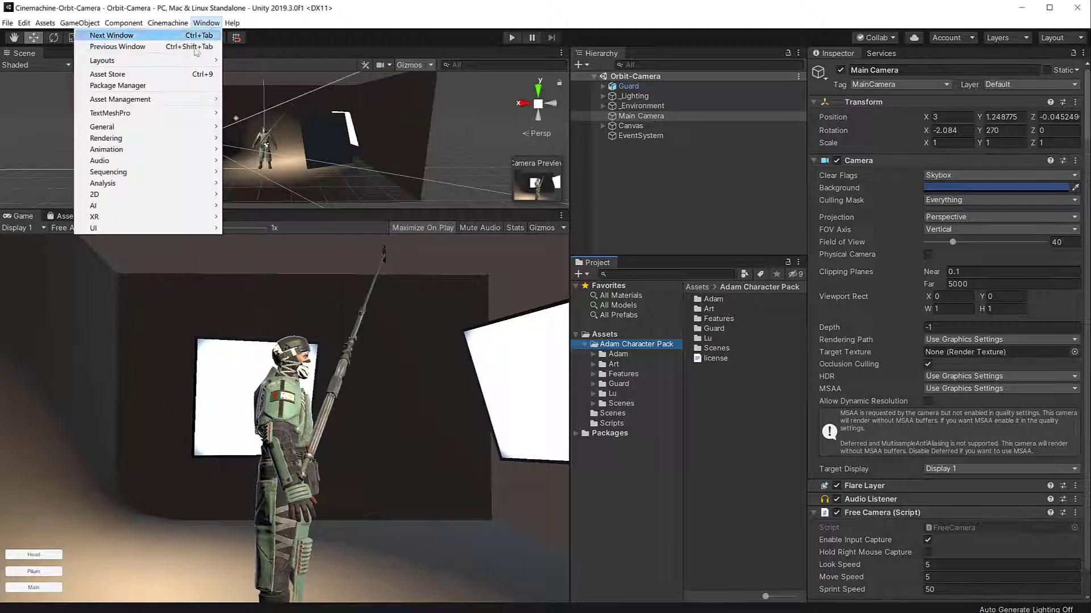
{"action": "left_click", "coordinate": [178, 86]}
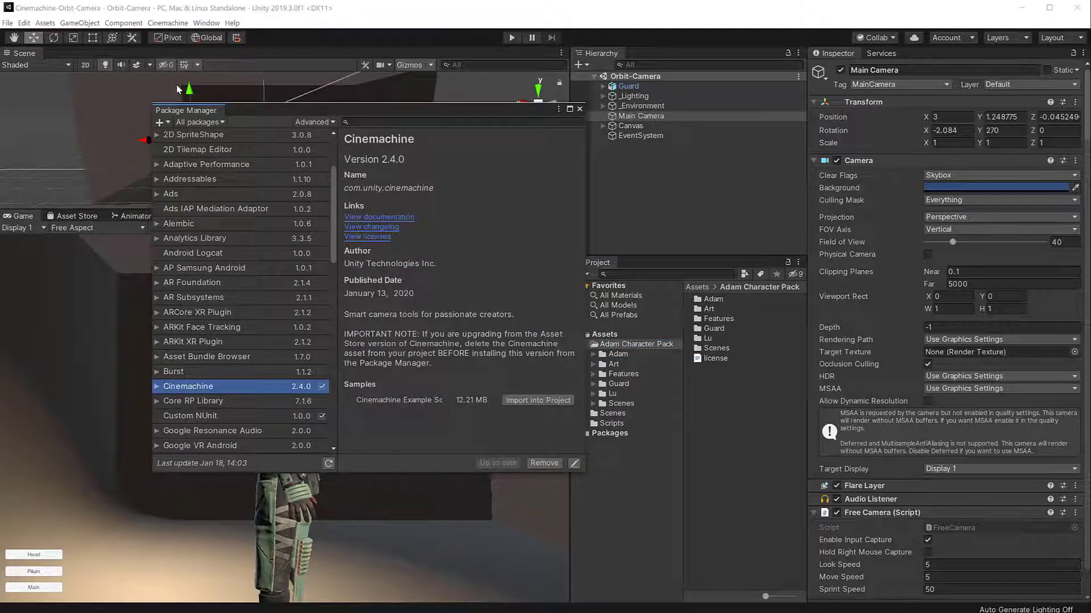
{"action": "left_click", "coordinate": [579, 109]}
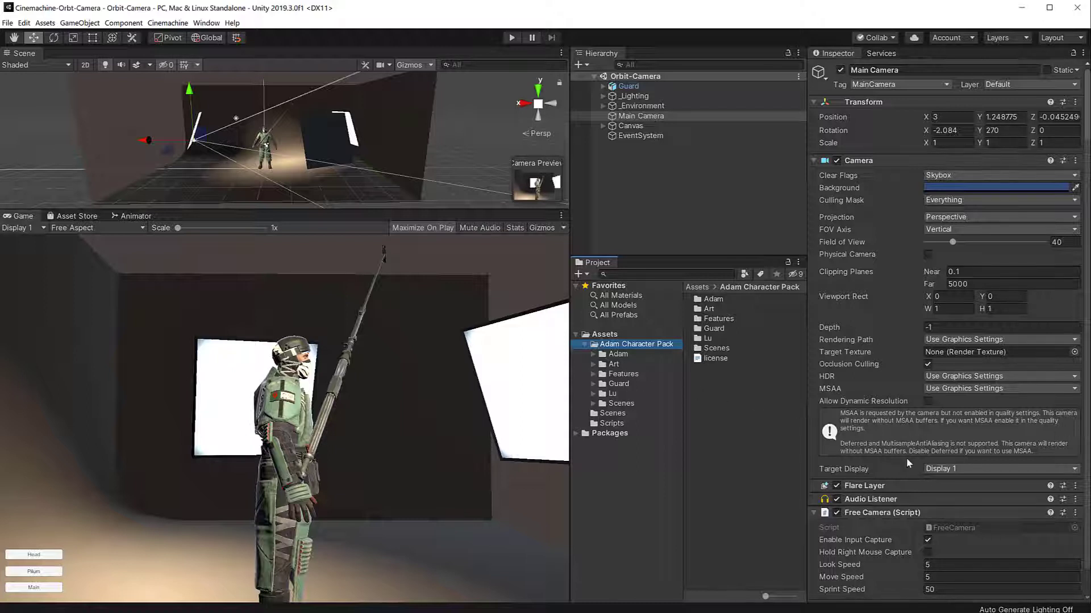
Examine the Main Camera's Free Camera script settings and the view buttons under Canvas
{"action": "scroll", "coordinate": [907, 463], "scroll_direction": "down", "scroll_amount": 1}
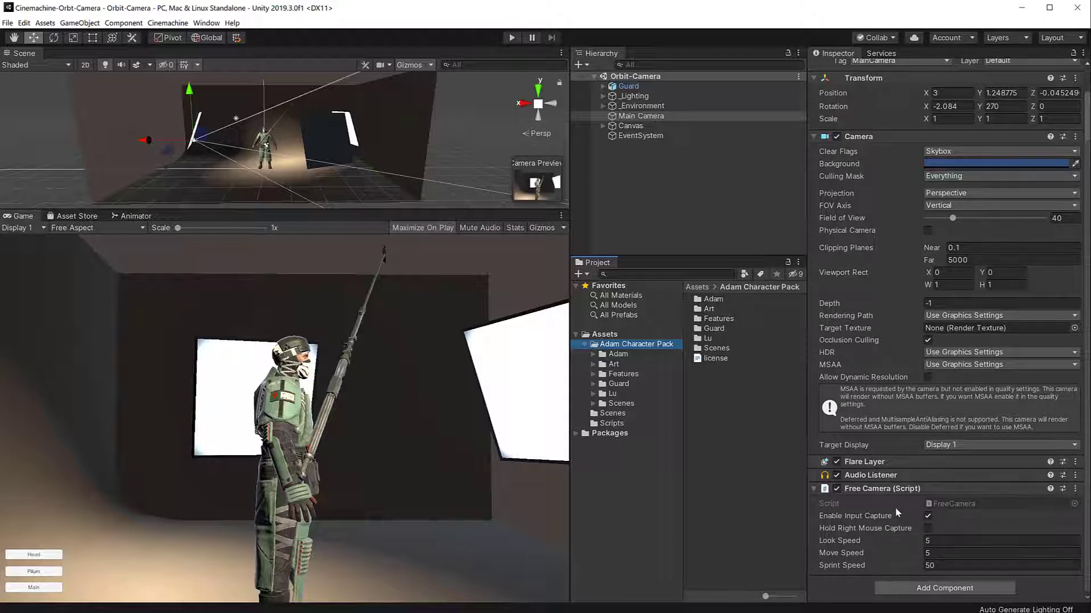
{"action": "left_click", "coordinate": [646, 165]}
{"action": "left_click", "coordinate": [604, 125]}
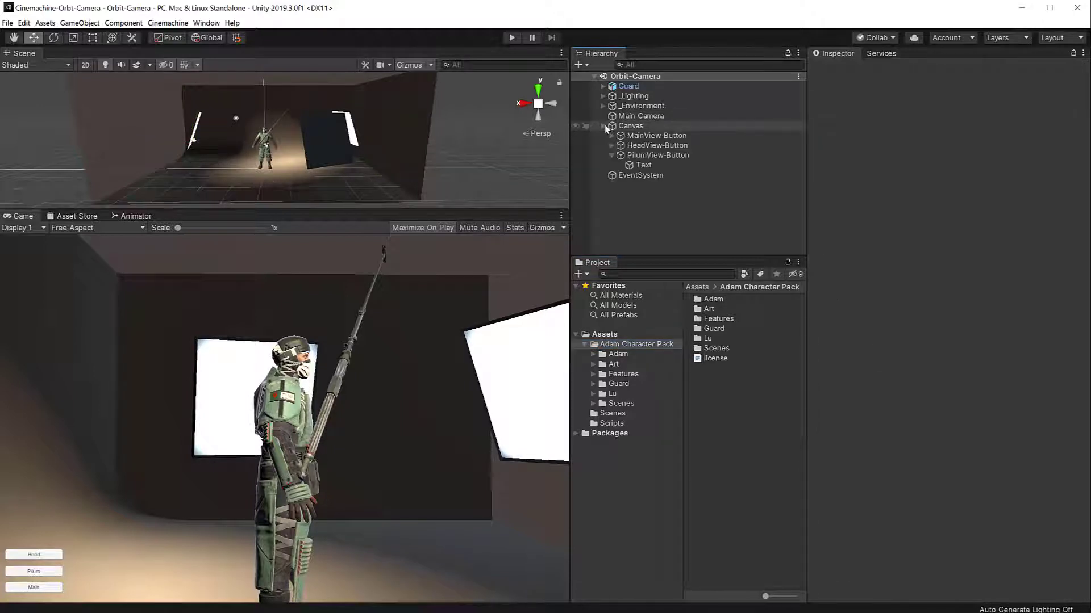
{"action": "left_click", "coordinate": [611, 156]}
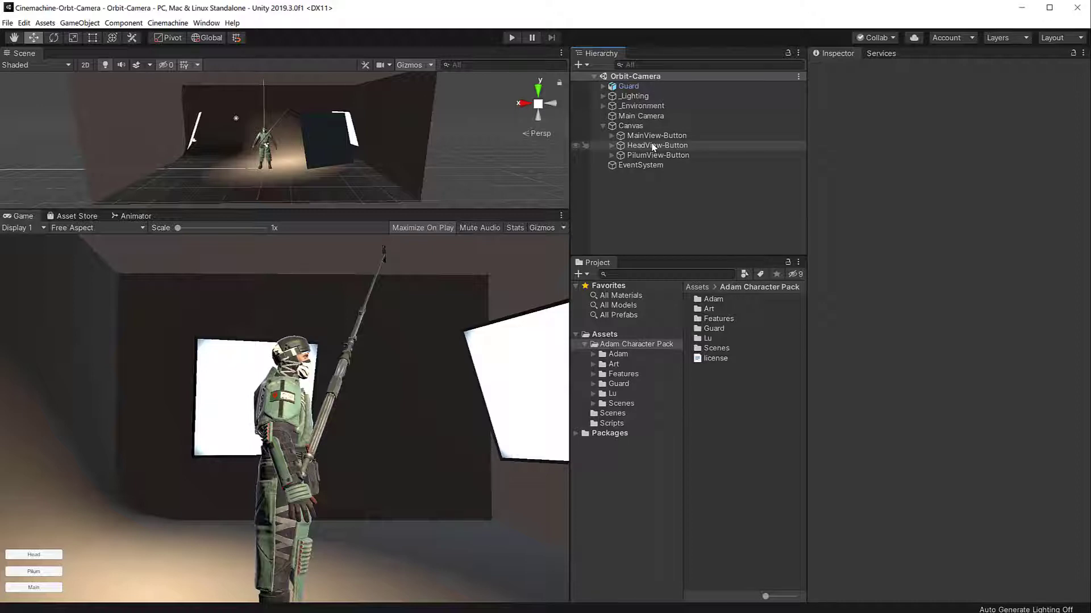
{"action": "left_click", "coordinate": [603, 127]}
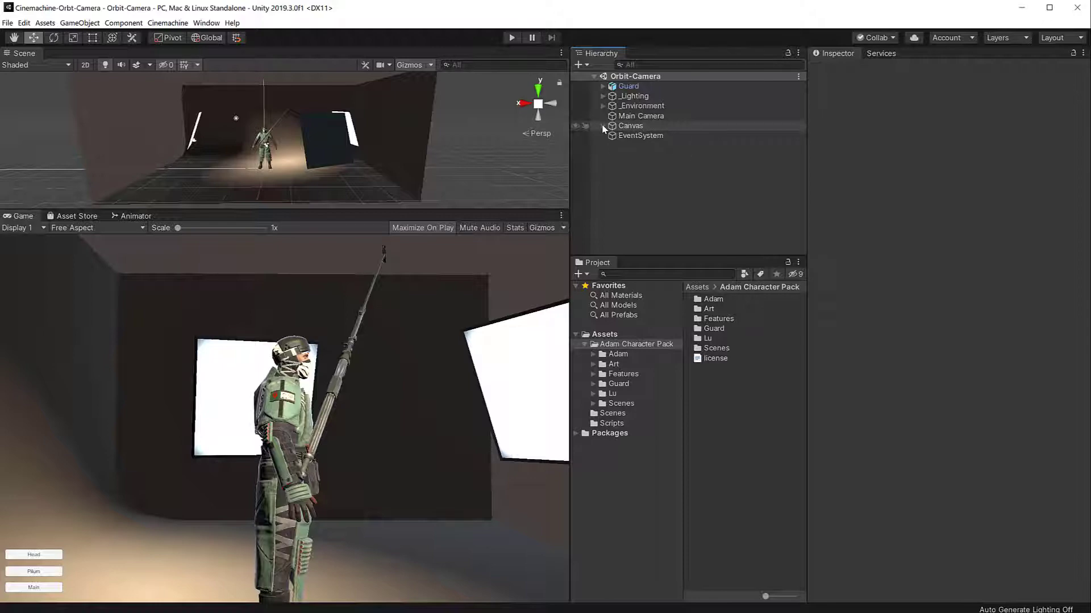
Run the scene to try the existing free camera around the guard, and stop playback
{"action": "key", "text": "ctrl+p"}
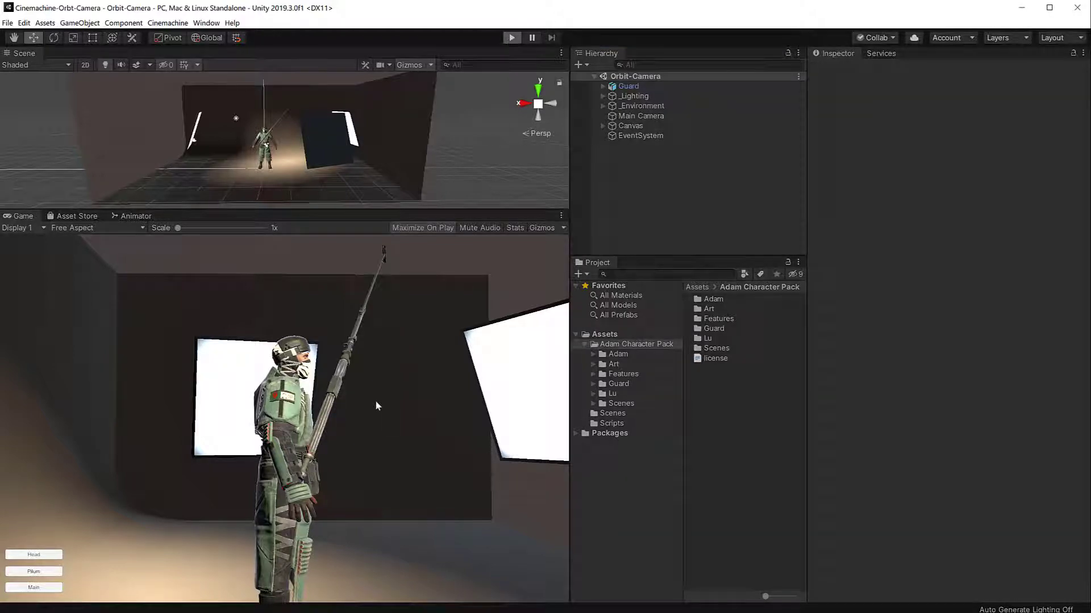
{"action": "key", "text": "shift+space"}
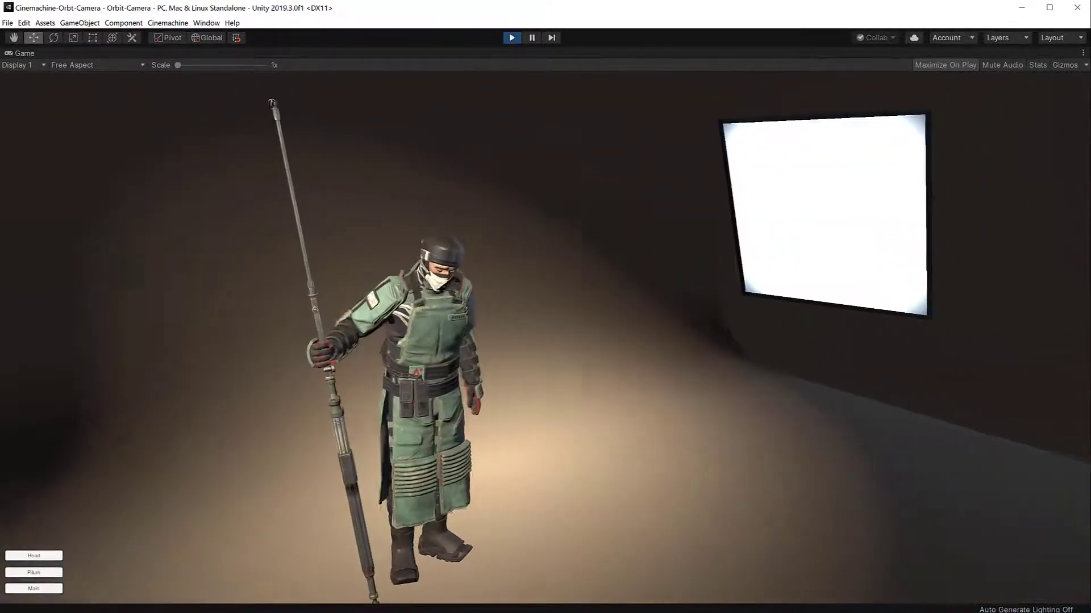
{"action": "left_click", "coordinate": [515, 41]}
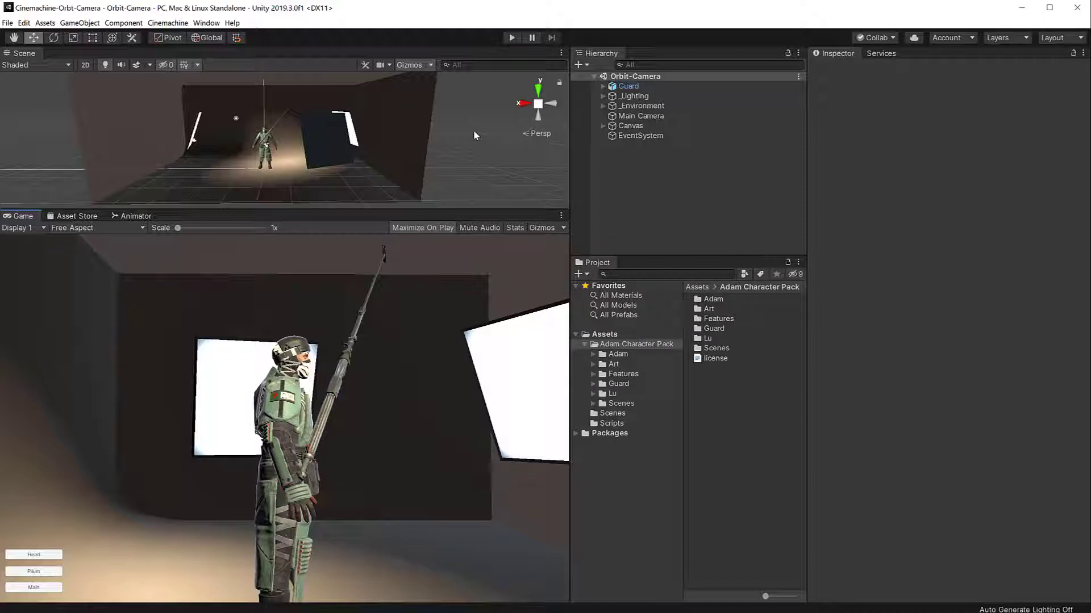
Remove the Free Camera script component from the Main Camera
{"action": "left_click", "coordinate": [631, 116]}
{"action": "scroll", "coordinate": [874, 503], "scroll_direction": "down", "scroll_amount": 1}
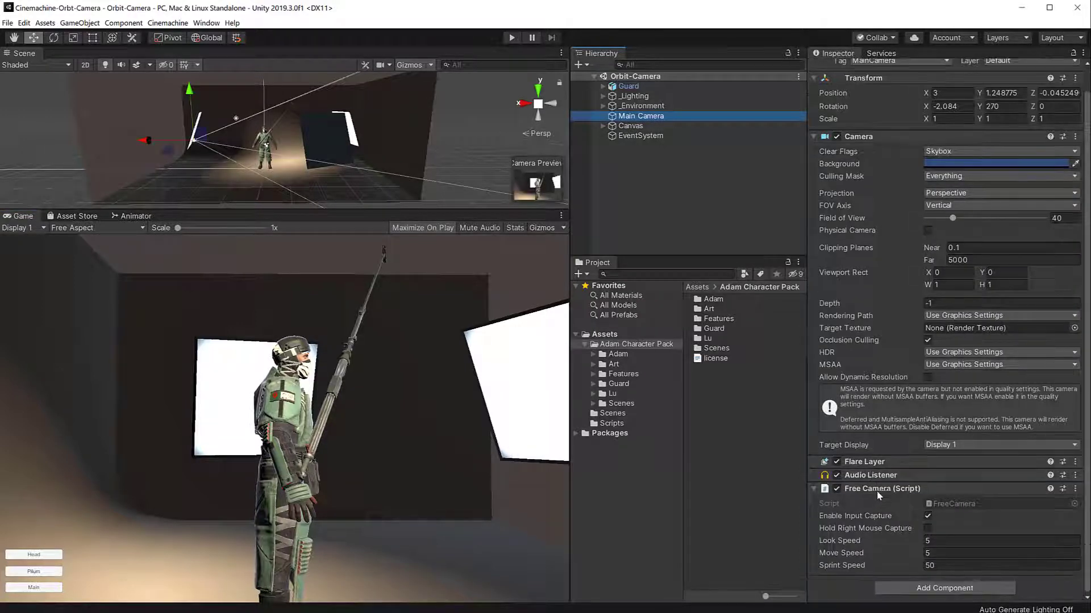
{"action": "right_click", "coordinate": [877, 490]}
{"action": "left_click", "coordinate": [897, 532]}
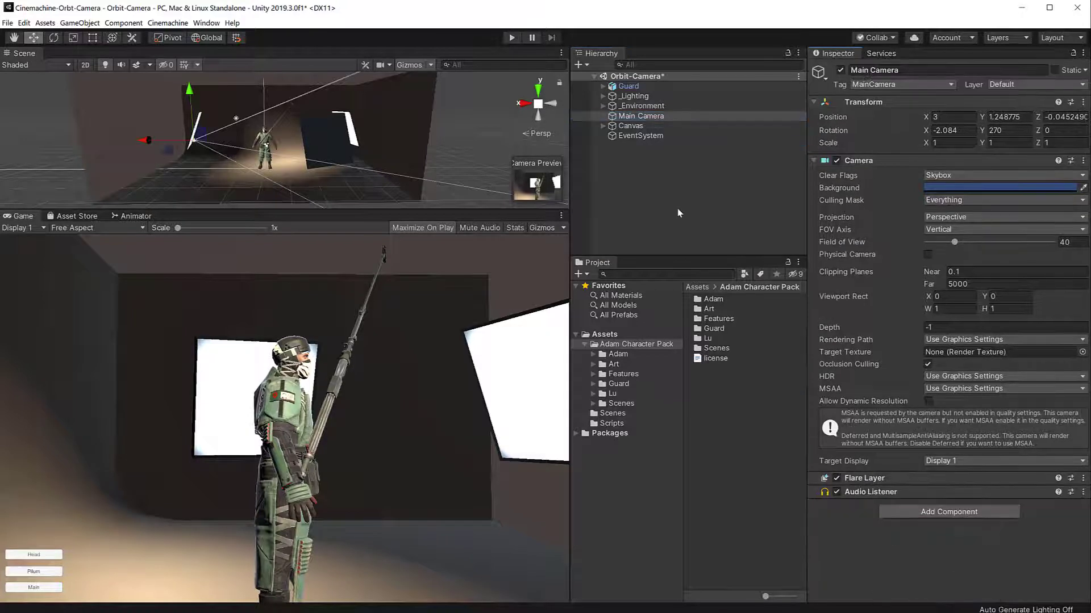
Create an empty game object at the scene root and name it OrbitCamera-Main
{"action": "left_click", "coordinate": [647, 165]}
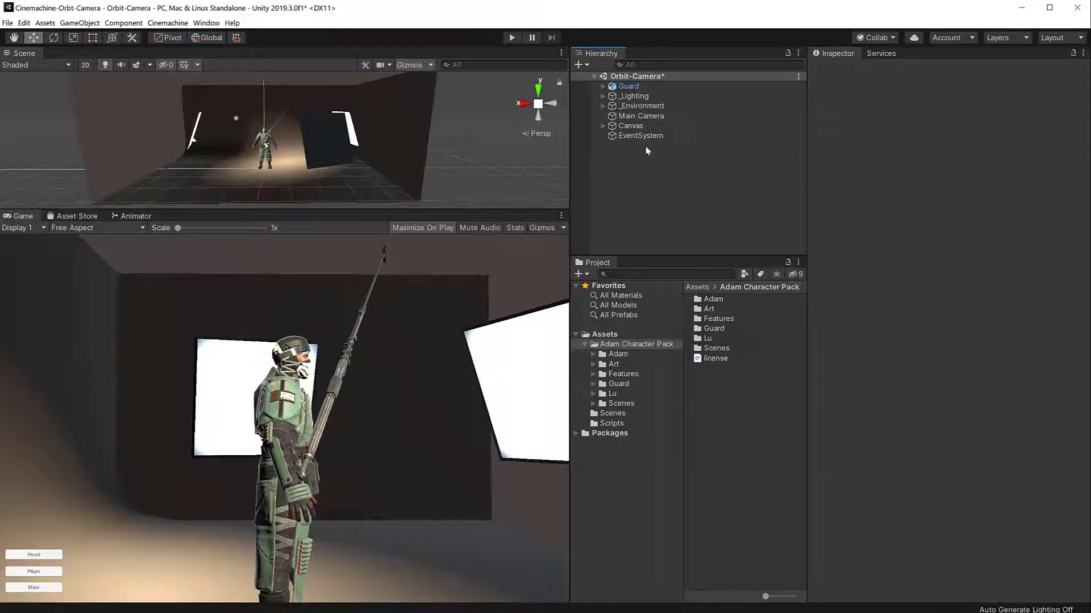
{"action": "right_click", "coordinate": [638, 154]}
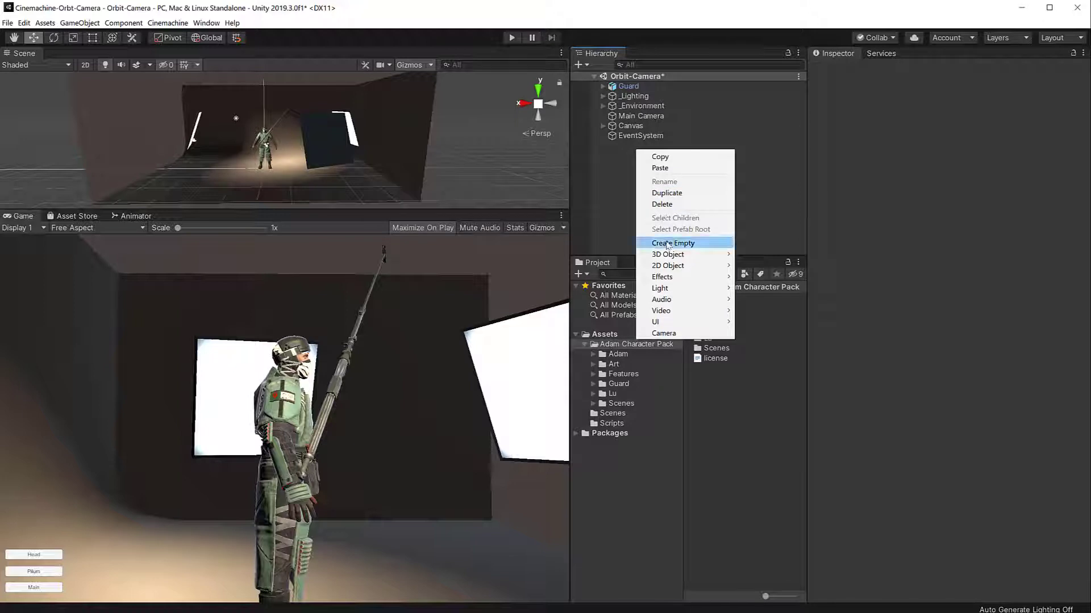
{"action": "left_click", "coordinate": [677, 241]}
{"action": "left_click", "coordinate": [878, 71]}
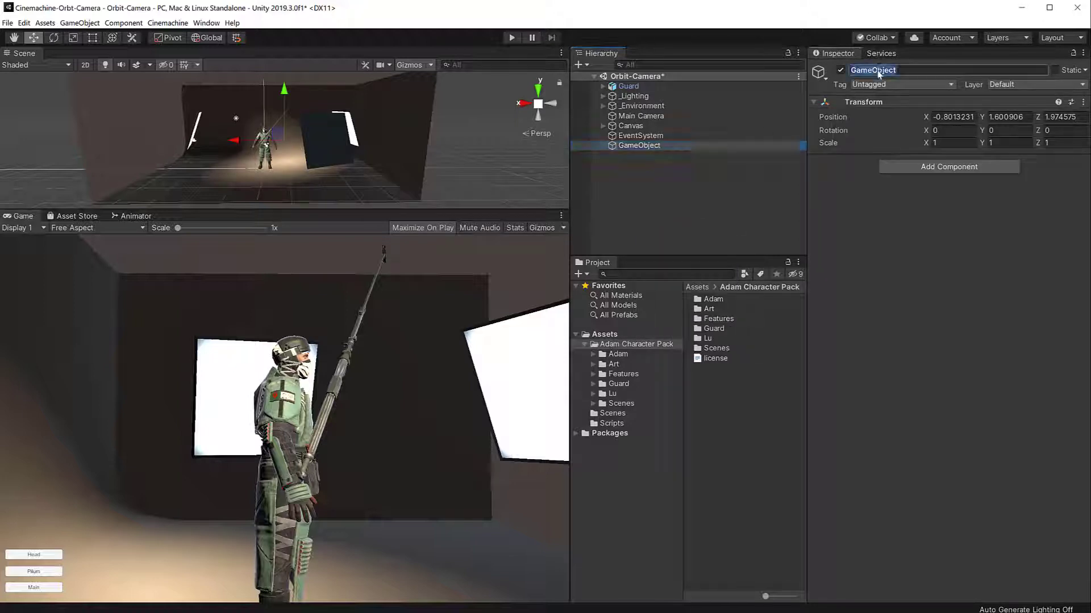
{"action": "type", "text": "OrbitCamera-Main"}
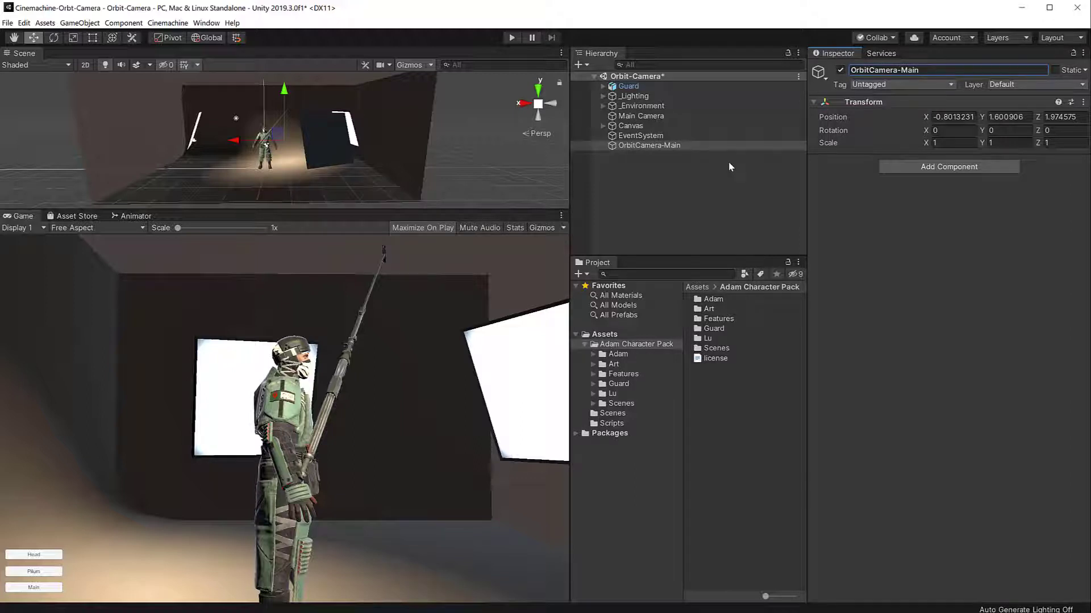
Add a CinemachineFreeLook component to OrbitCamera-Main
{"action": "left_click", "coordinate": [925, 170]}
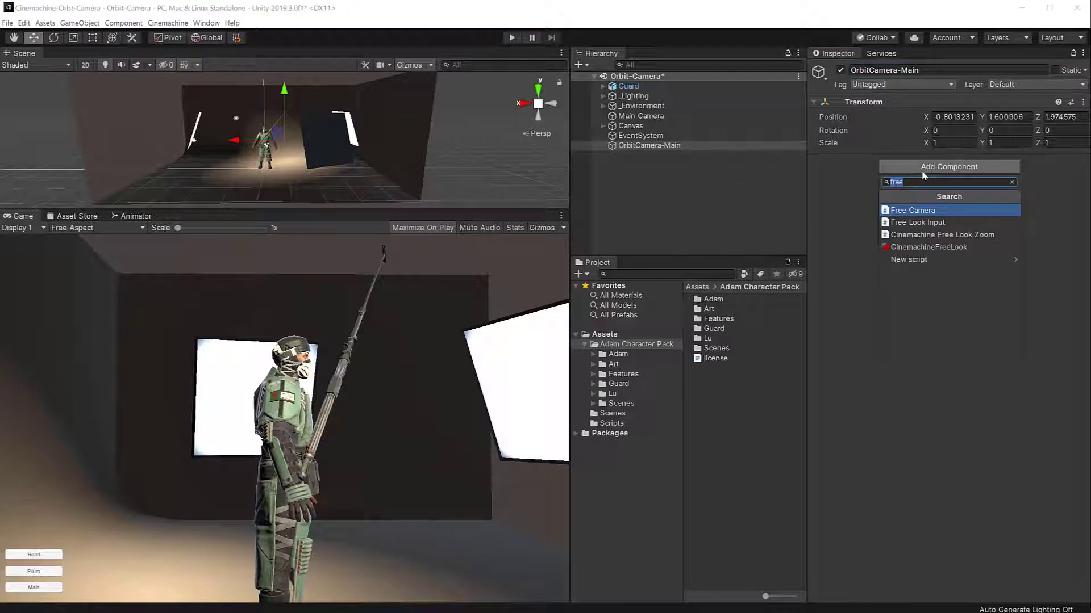
{"action": "key", "text": "BackSpace"}
{"action": "left_click", "coordinate": [929, 237]}
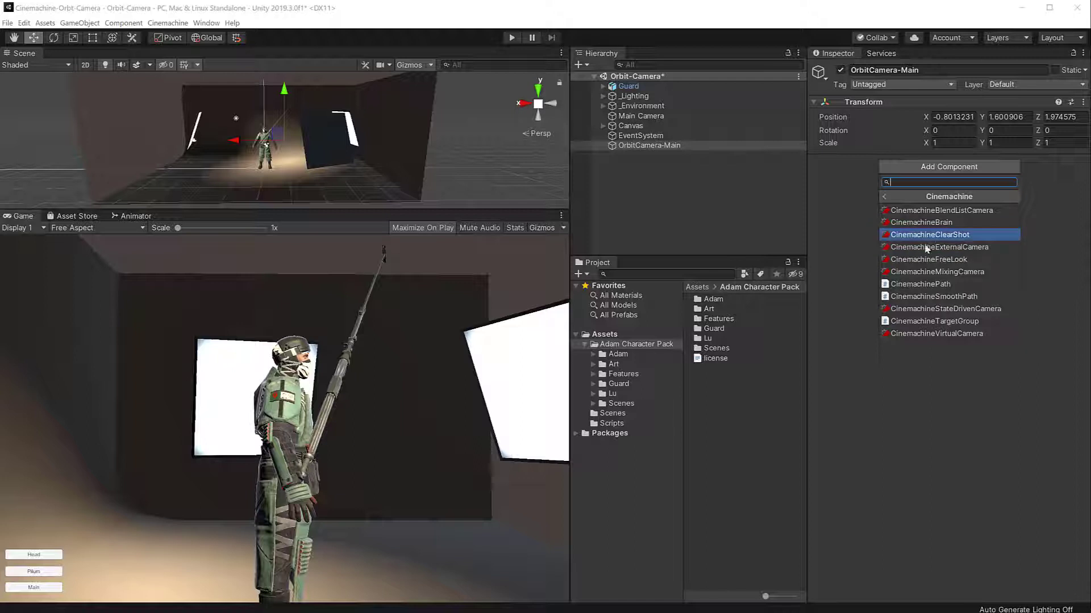
{"action": "left_click", "coordinate": [927, 259]}
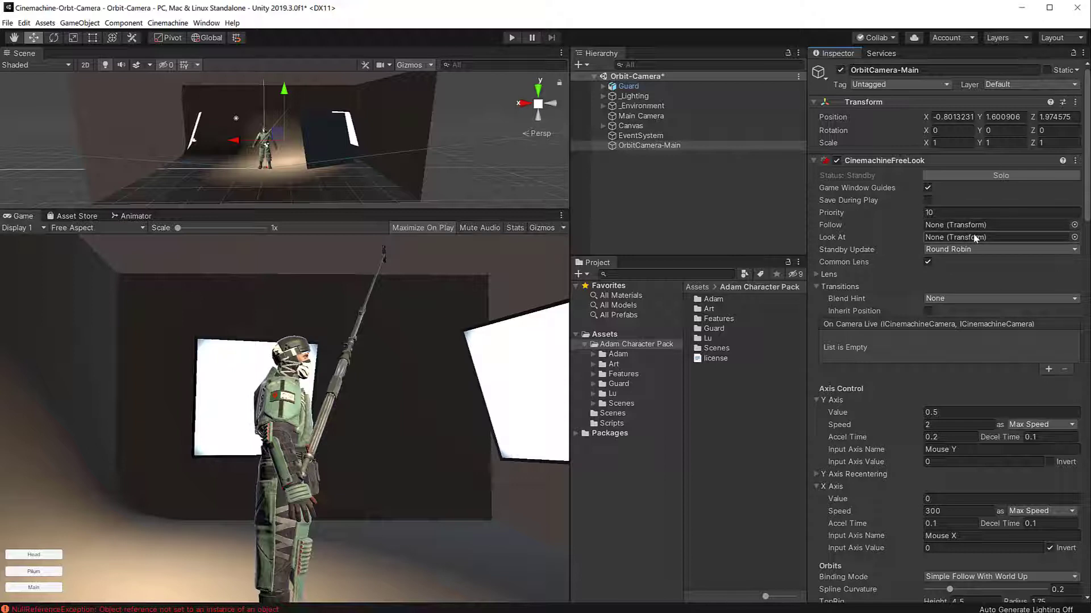
Set both the Follow and Look At targets of OrbitCamera-Main to the guard's Bip001 Spine1 transform
{"action": "scroll", "coordinate": [216, 133], "scroll_direction": "up", "scroll_amount": 10}
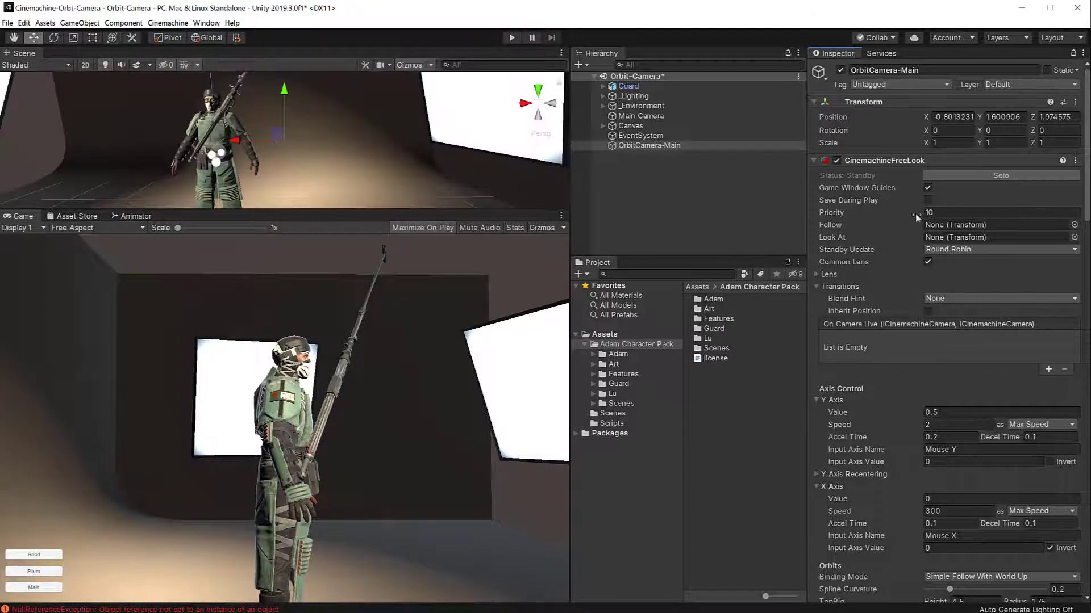
{"action": "left_click", "coordinate": [1074, 225]}
{"action": "type", "text": "spin"}
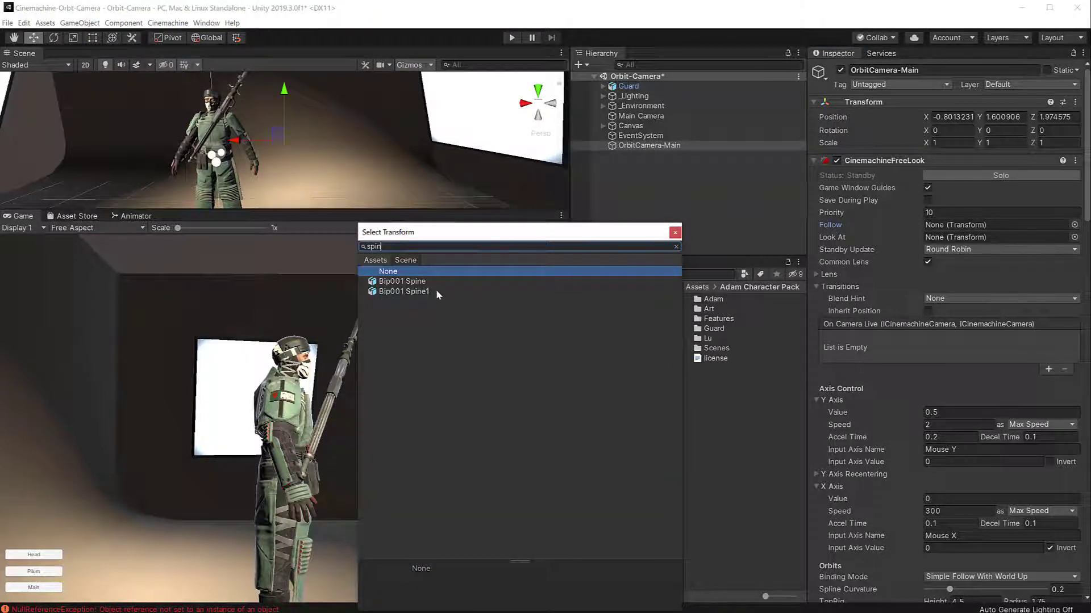
{"action": "left_click", "coordinate": [435, 291]}
{"action": "left_click", "coordinate": [1074, 238]}
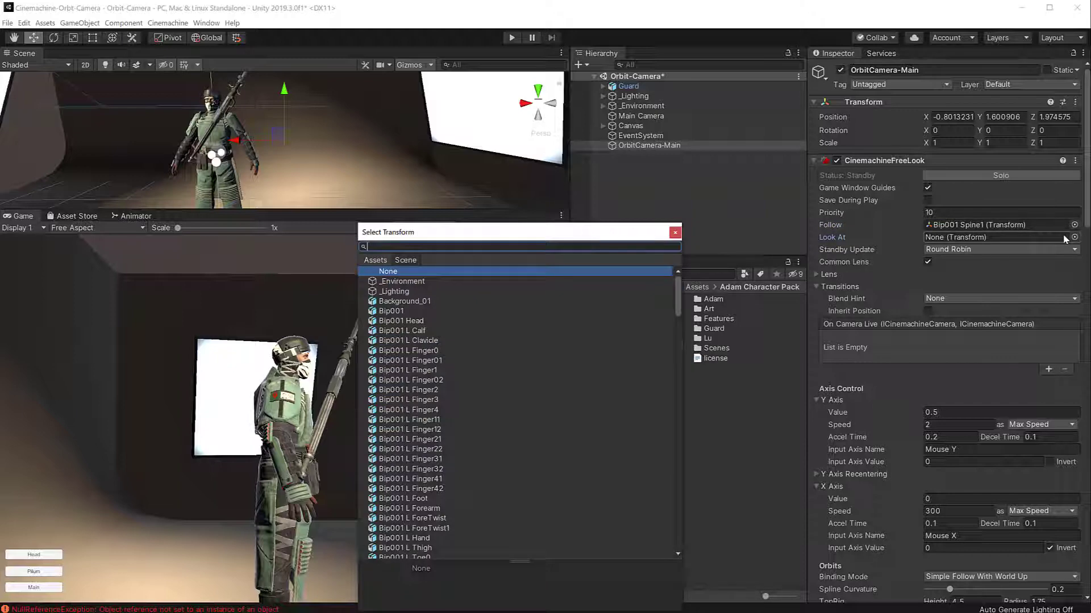
{"action": "type", "text": "spin"}
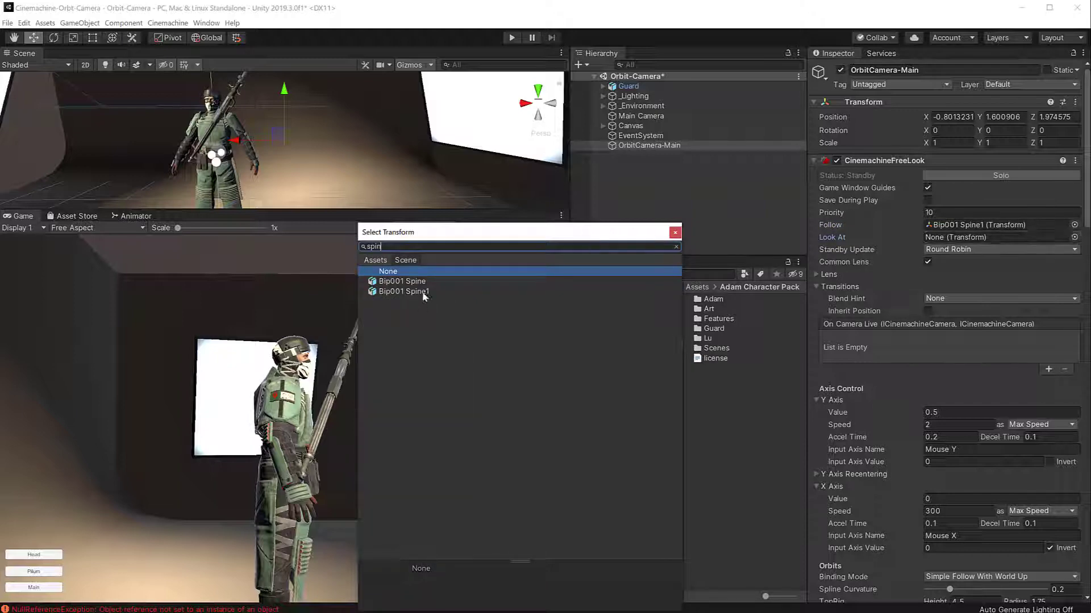
{"action": "left_click", "coordinate": [420, 292]}
{"action": "left_click", "coordinate": [676, 234]}
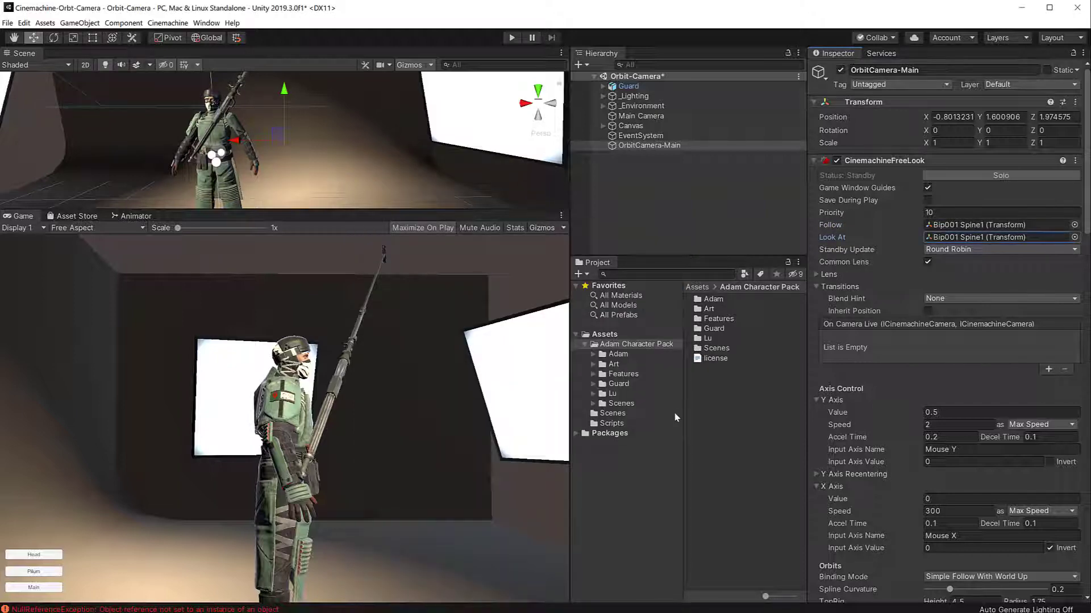
Add a CinemachineBrain component to the Main Camera
{"action": "left_click", "coordinate": [641, 116]}
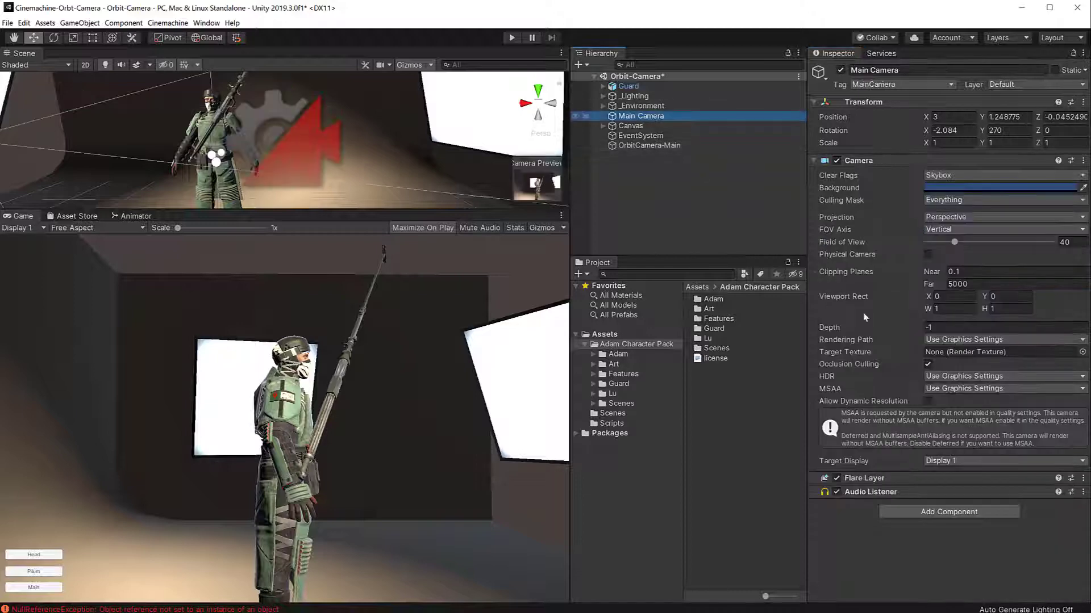
{"action": "left_click", "coordinate": [939, 512]}
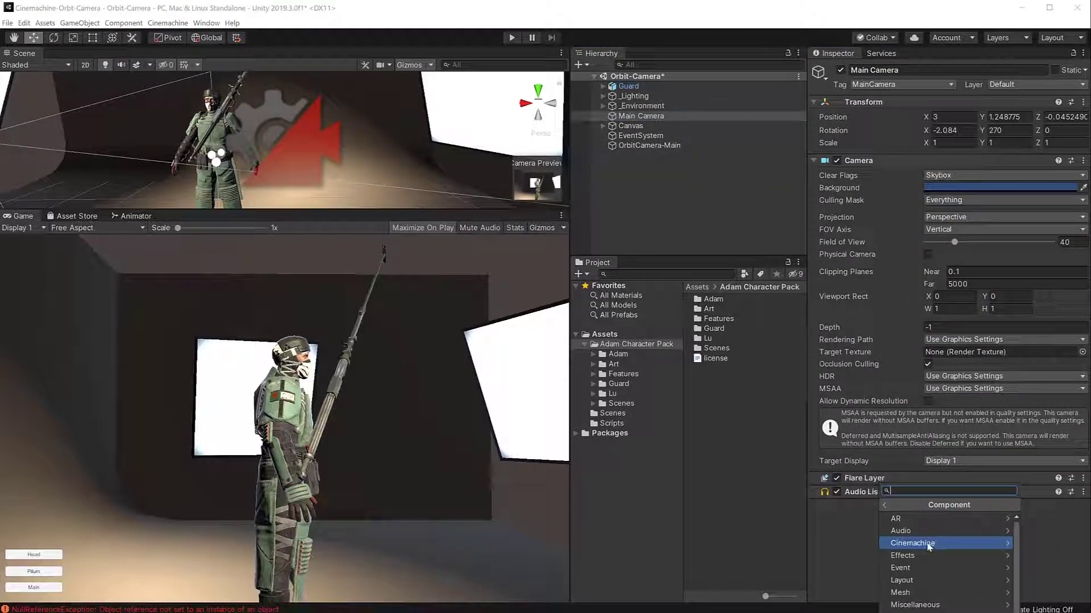
{"action": "left_click", "coordinate": [928, 545]}
{"action": "left_click", "coordinate": [924, 532]}
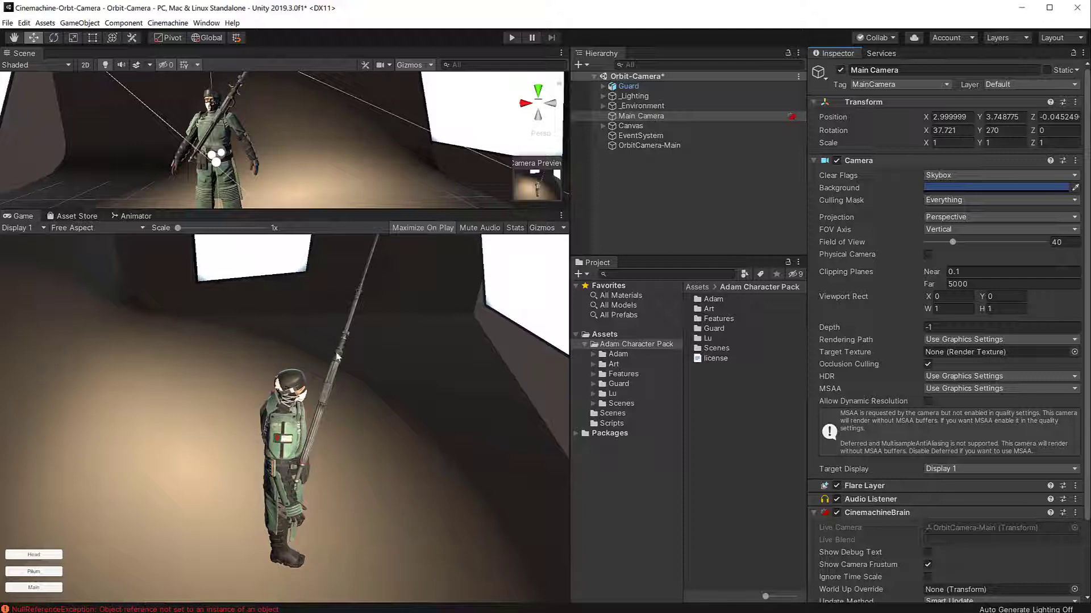
Run the scene to test orbiting the guard, stop playback, and review the Main Camera's CinemachineBrain settings
{"action": "left_click", "coordinate": [511, 38]}
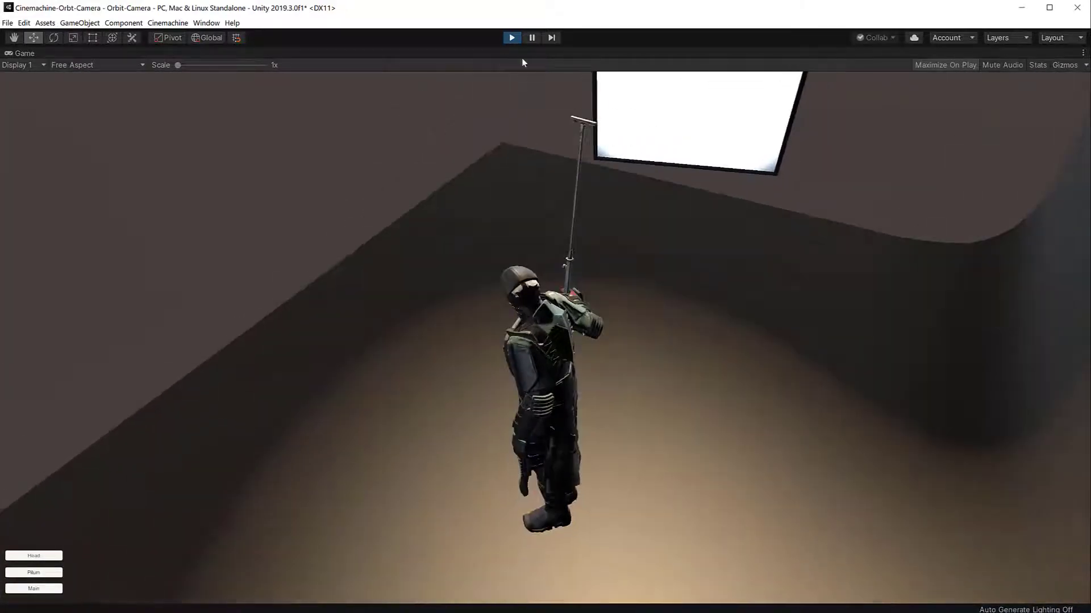
{"action": "left_click", "coordinate": [511, 38]}
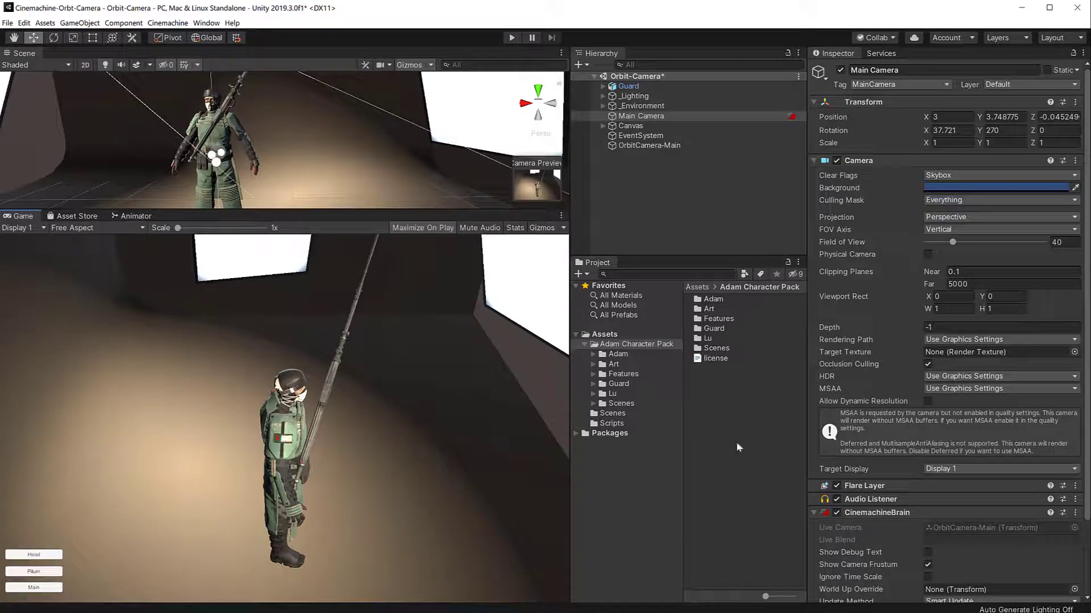
{"action": "scroll", "coordinate": [854, 377], "scroll_direction": "down", "scroll_amount": 3}
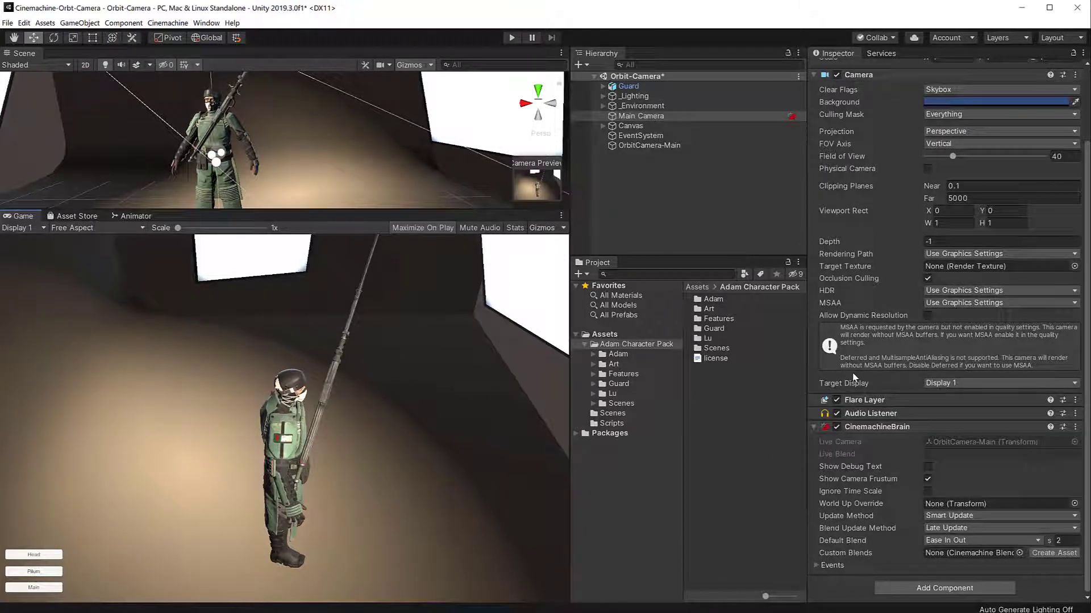
Select OrbitCamera-Main, frame it in the Scene view, and make the Scene view taller than before over the Game view
{"action": "left_click", "coordinate": [640, 146]}
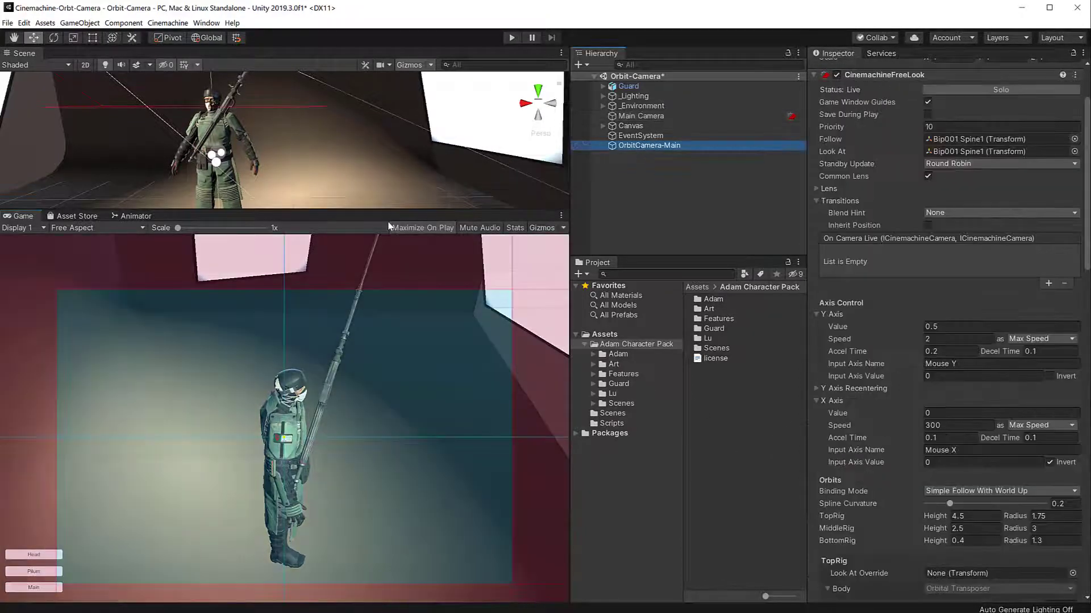
{"action": "key", "text": "f"}
{"action": "scroll", "coordinate": [275, 94], "scroll_direction": "down", "scroll_amount": 5}
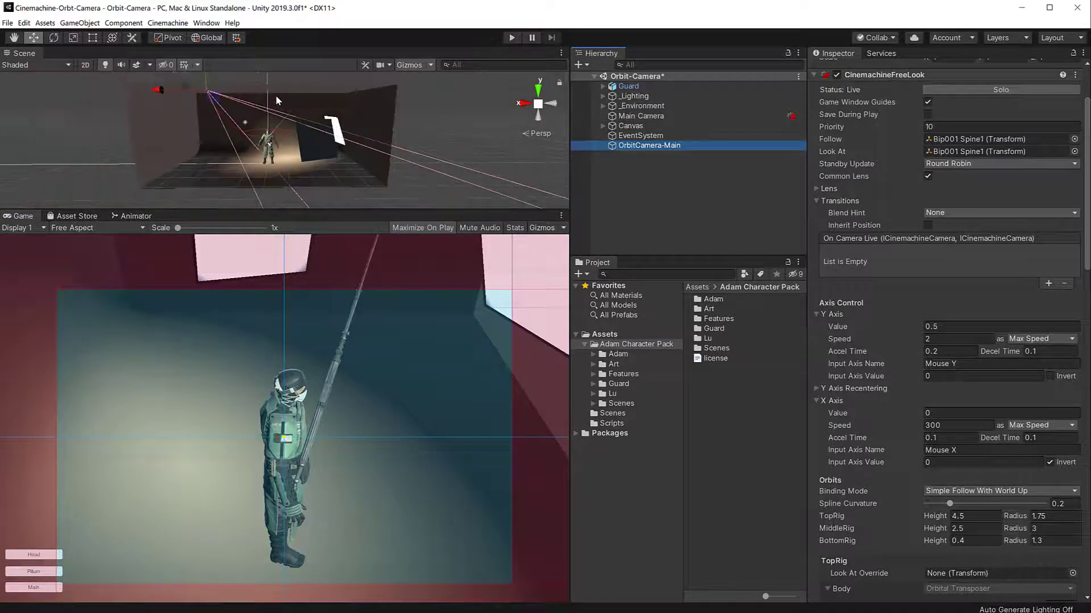
{"action": "left_click_drag", "start_coordinate": [272, 210], "coordinate": [256, 330]}
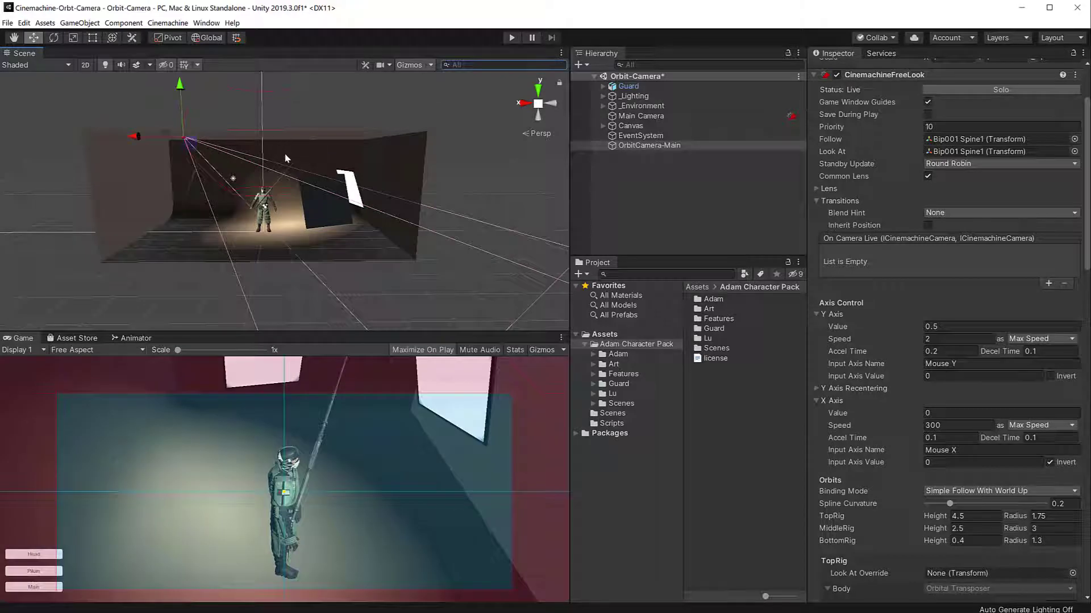
{"action": "scroll", "coordinate": [278, 140], "scroll_direction": "down", "scroll_amount": 2}
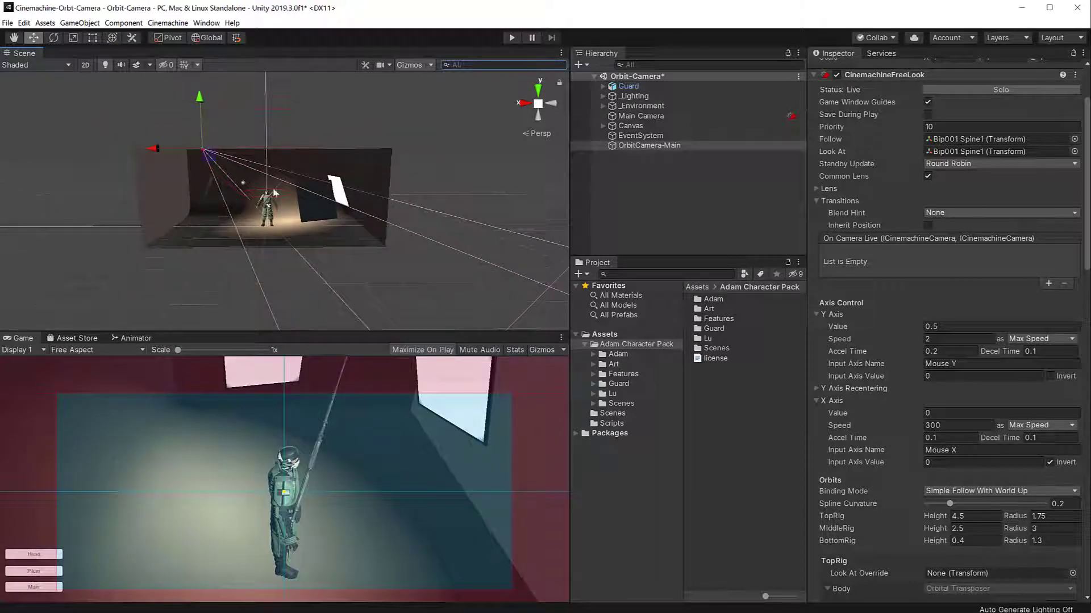
{"action": "scroll", "coordinate": [283, 181], "scroll_direction": "up", "scroll_amount": 3}
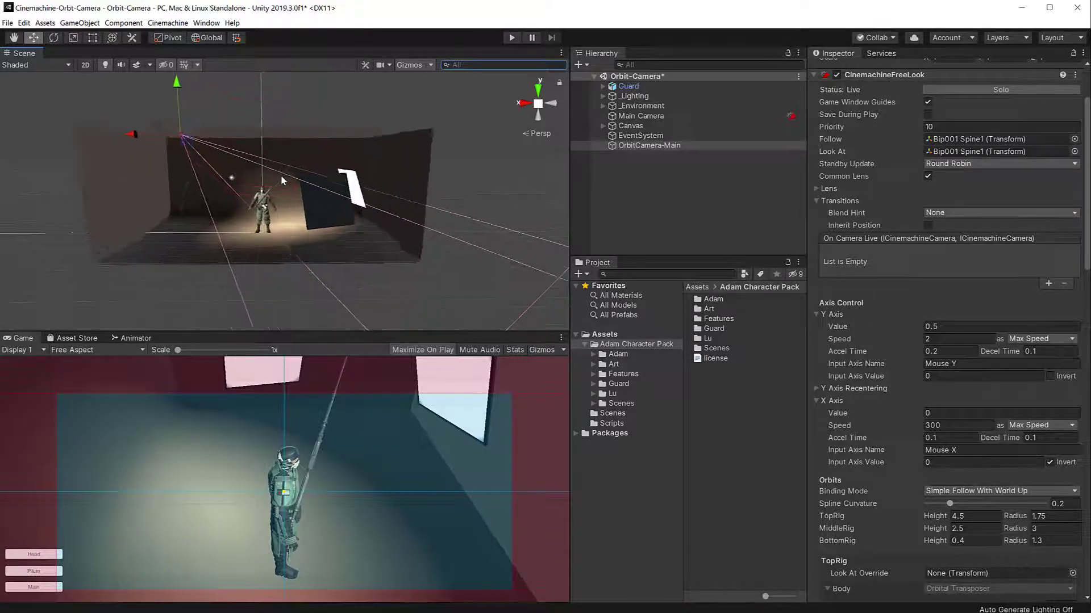
Set the BottomRig orbit height of OrbitCamera-Main to -1.13
{"action": "scroll", "coordinate": [280, 175], "scroll_direction": "up", "scroll_amount": 3}
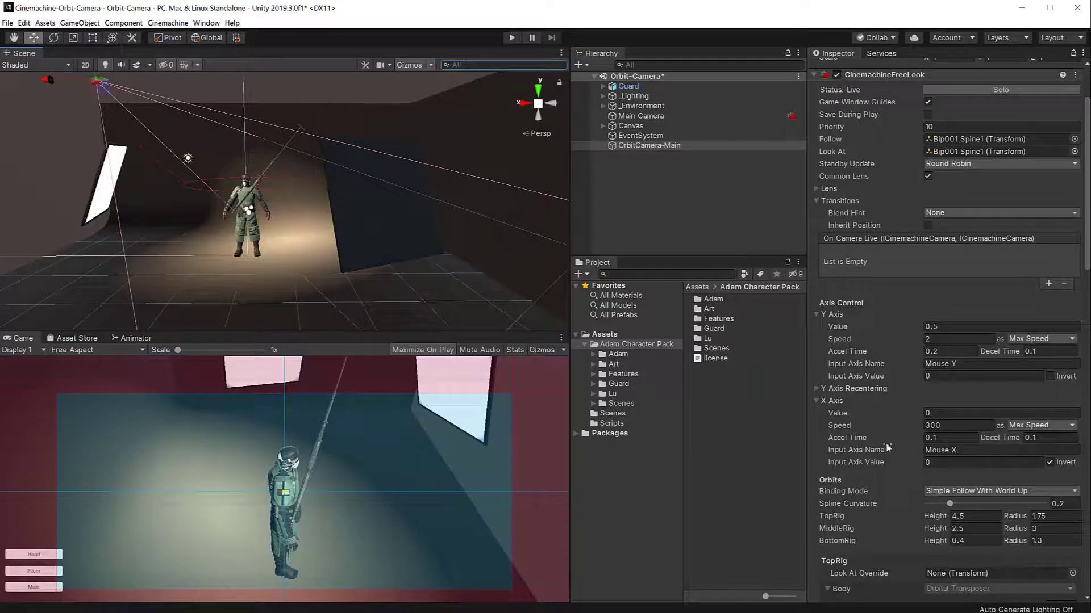
{"action": "left_click", "coordinate": [960, 541]}
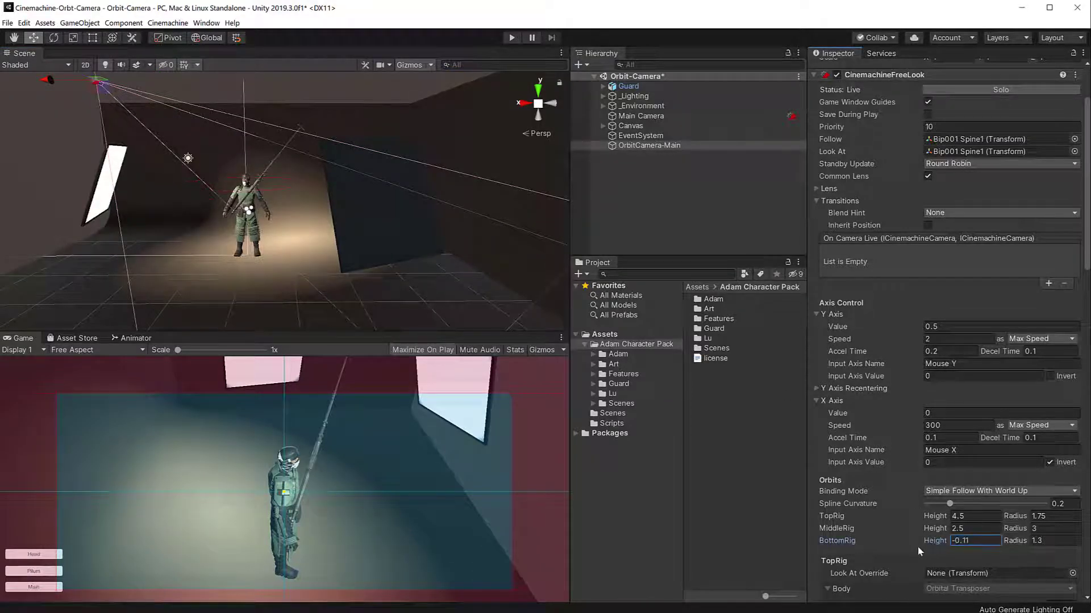
{"action": "left_click_drag", "start_coordinate": [919, 551], "coordinate": [900, 554]}
{"action": "scroll", "coordinate": [217, 291], "scroll_direction": "up", "scroll_amount": 8}
{"action": "middle_click_drag", "start_coordinate": [261, 161], "coordinate": [256, 213]}
{"action": "scroll", "coordinate": [256, 213], "scroll_direction": "down", "scroll_amount": 2}
{"action": "scroll", "coordinate": [256, 217], "scroll_direction": "down", "scroll_amount": 5}
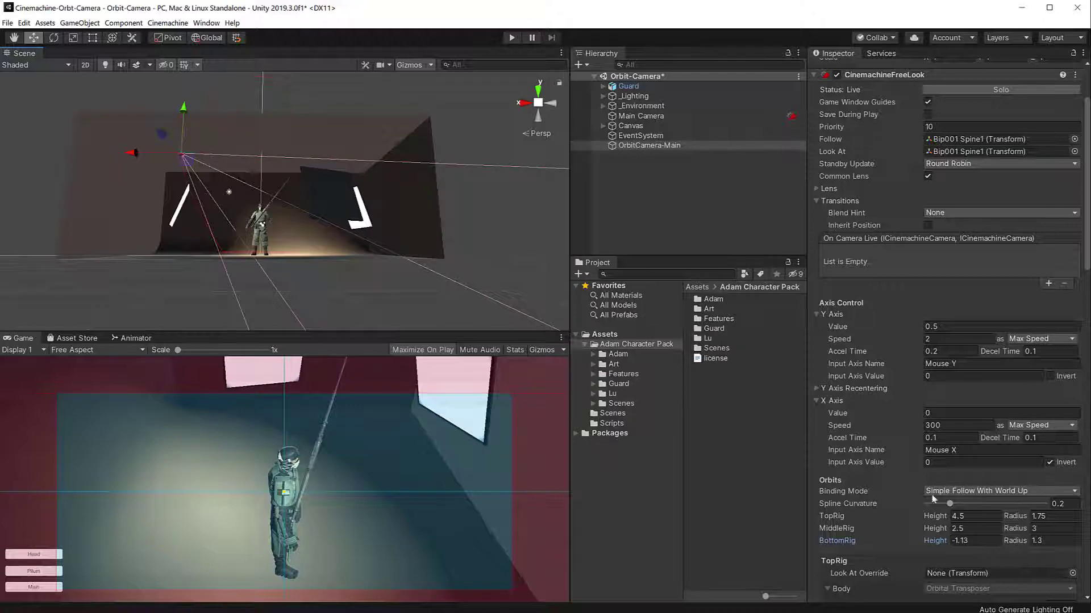
Set the MiddleRig orbit height to 0 and inspect the orbit around the guard in the Scene view
{"action": "left_click", "coordinate": [968, 528]}
{"action": "type", "text": "0"}
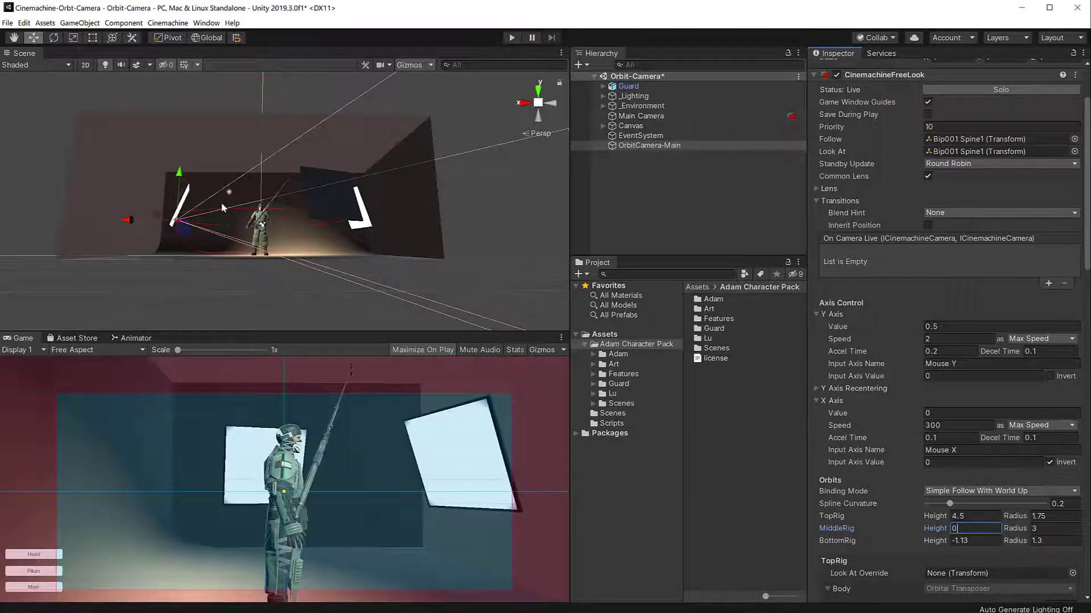
{"action": "scroll", "coordinate": [221, 202], "scroll_direction": "up", "scroll_amount": 5}
{"action": "middle_click_drag", "start_coordinate": [220, 202], "coordinate": [226, 180]}
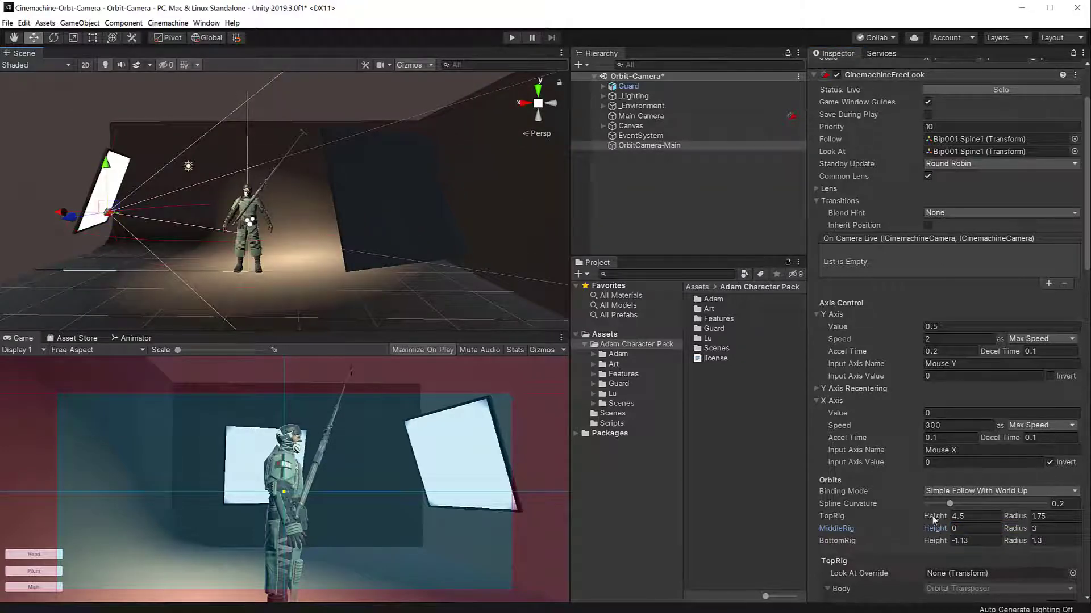
Set the TopRig orbit height to 1.13 and check the ring from above in the Scene view
{"action": "left_click_drag", "start_coordinate": [932, 516], "coordinate": [858, 516]}
{"action": "left_click_drag", "start_coordinate": [318, 258], "coordinate": [414, 354], "text": "alt"}
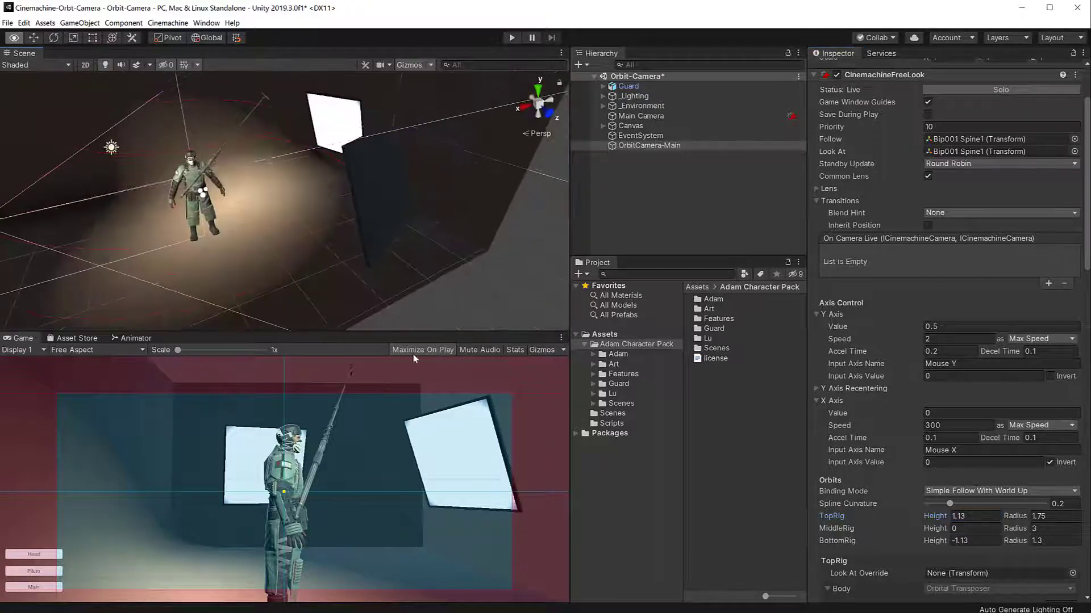
{"action": "left_click_drag", "start_coordinate": [484, 322], "coordinate": [320, 219], "text": "alt"}
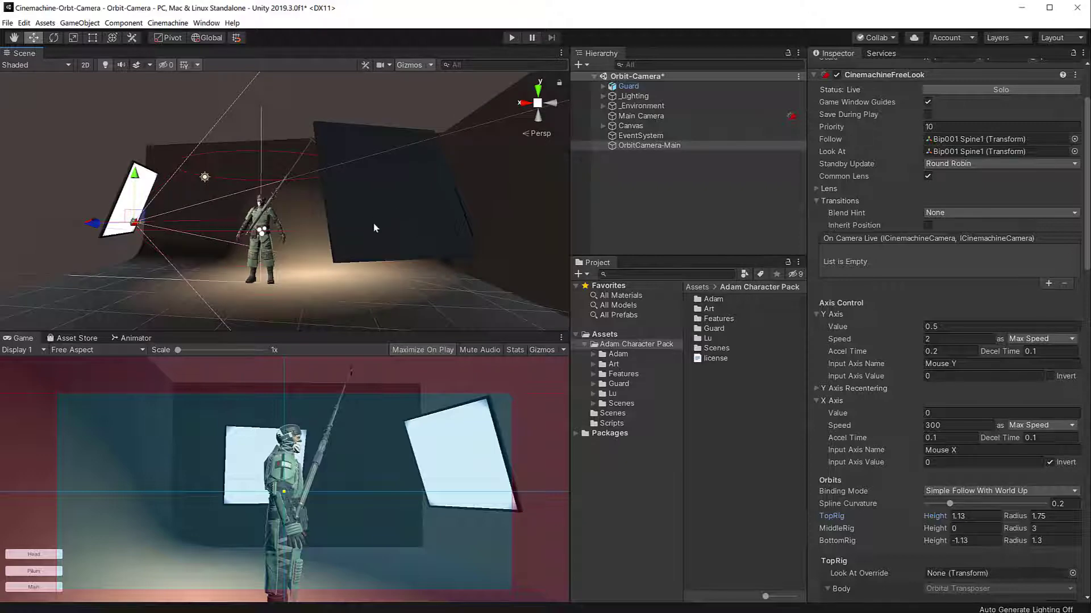
Set both the TopRig and BottomRig orbit radius to 1
{"action": "scroll", "coordinate": [279, 242], "scroll_direction": "down", "scroll_amount": 3}
{"action": "scroll", "coordinate": [279, 243], "scroll_direction": "up", "scroll_amount": 3}
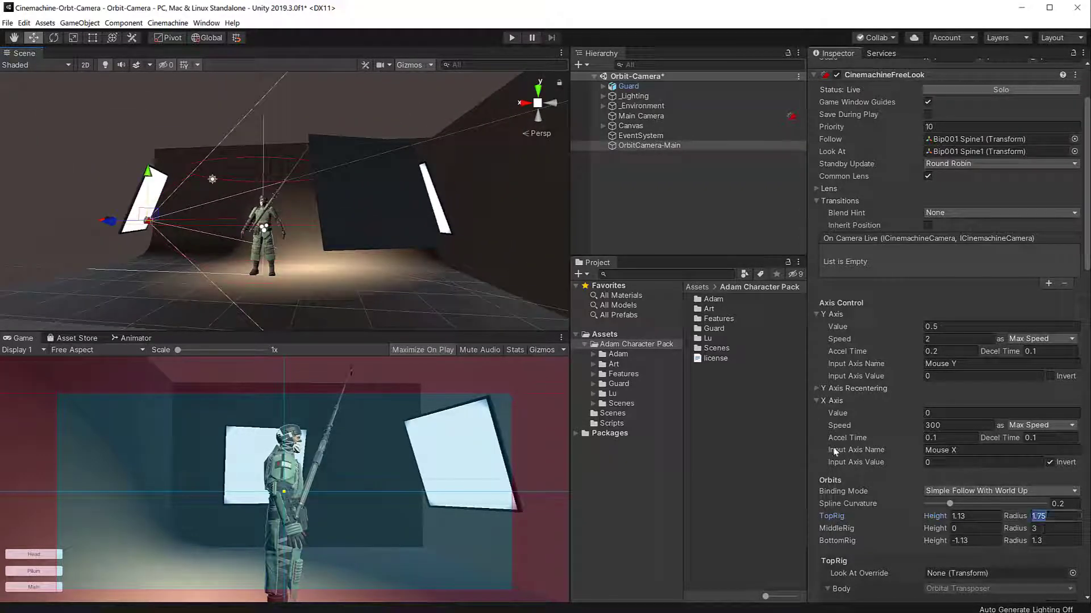
{"action": "left_click_drag", "start_coordinate": [318, 199], "coordinate": [284, 199], "text": "alt"}
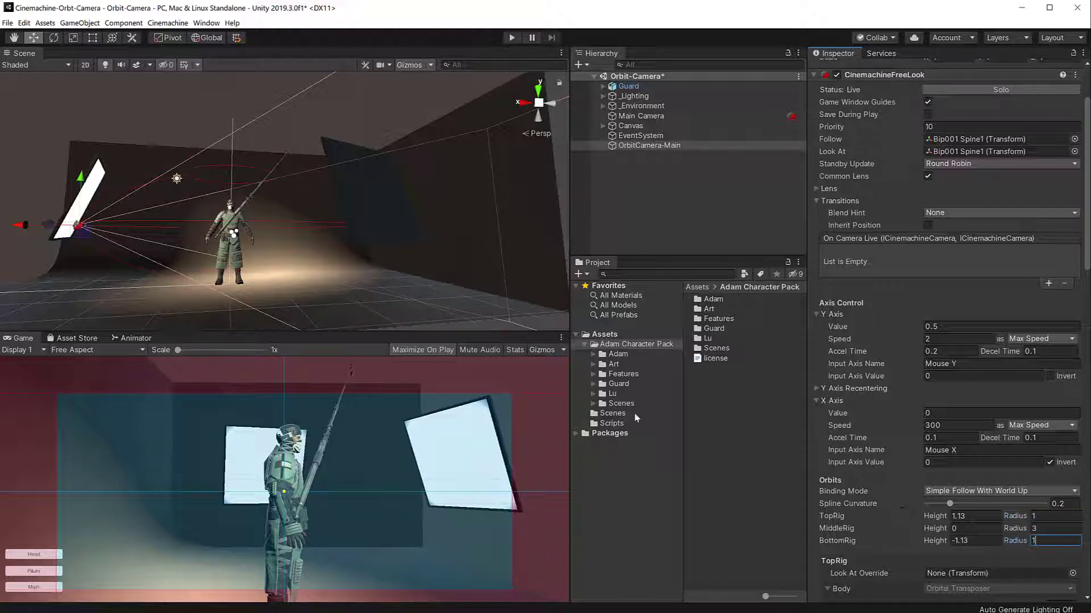
{"action": "left_click_drag", "start_coordinate": [290, 238], "coordinate": [257, 169], "text": "alt"}
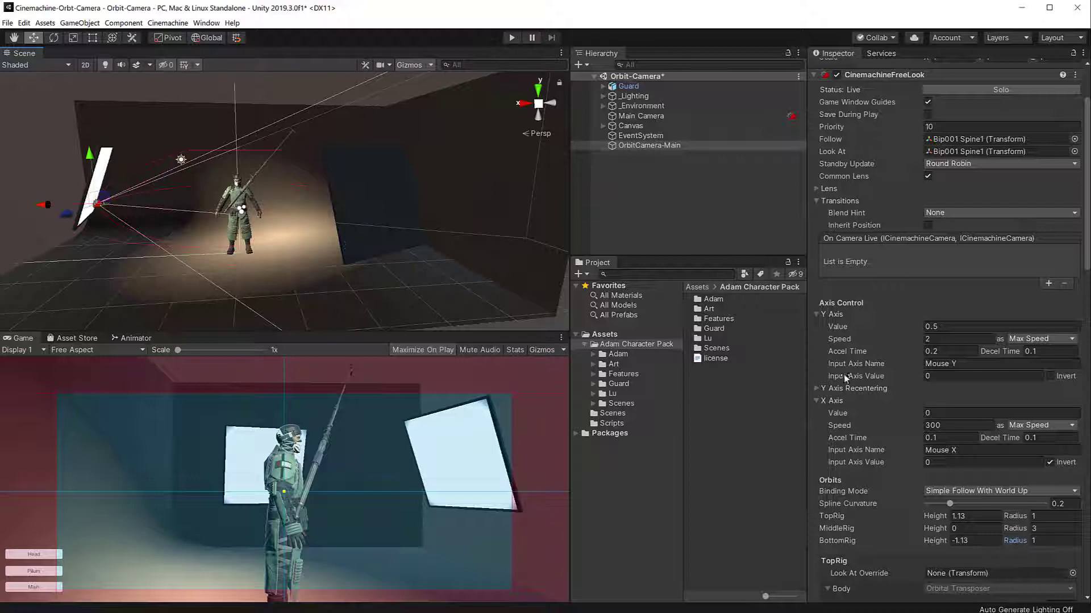
Examine the TopRig and MiddleRig damping and aim settings, and inspect the orbit rings around the guard in the Scene view
{"action": "scroll", "coordinate": [915, 444], "scroll_direction": "down", "scroll_amount": 10}
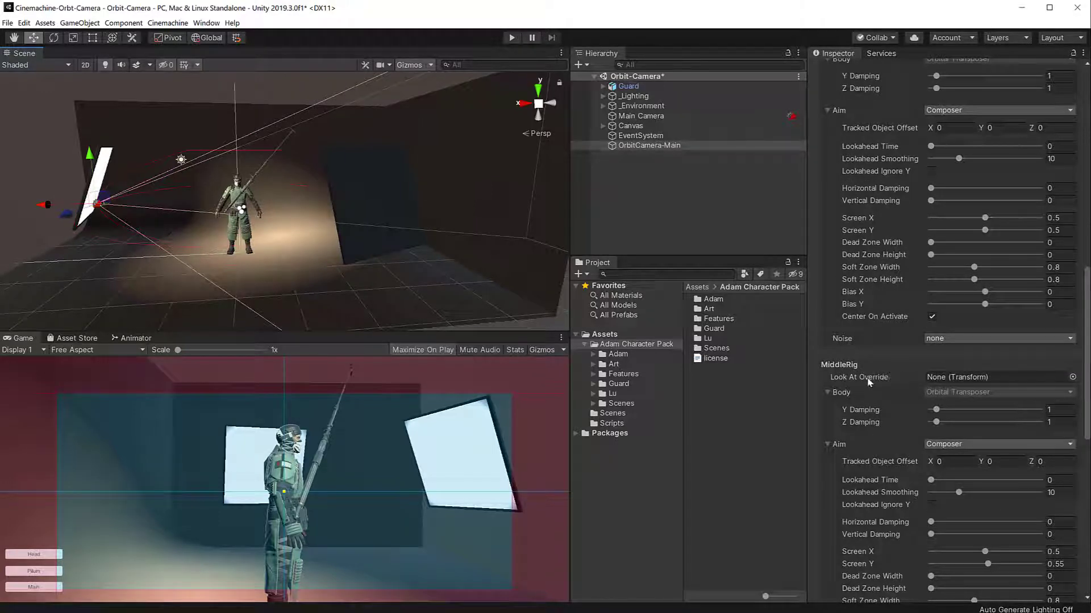
{"action": "mouse_move", "coordinate": [863, 379]}
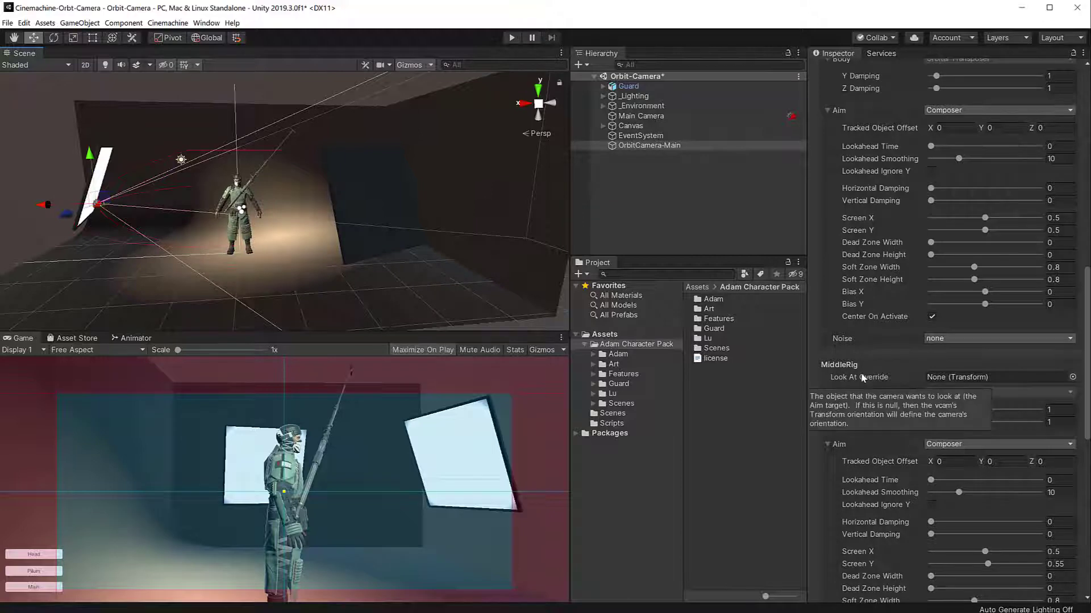
{"action": "scroll", "coordinate": [241, 256], "scroll_direction": "down", "scroll_amount": 5}
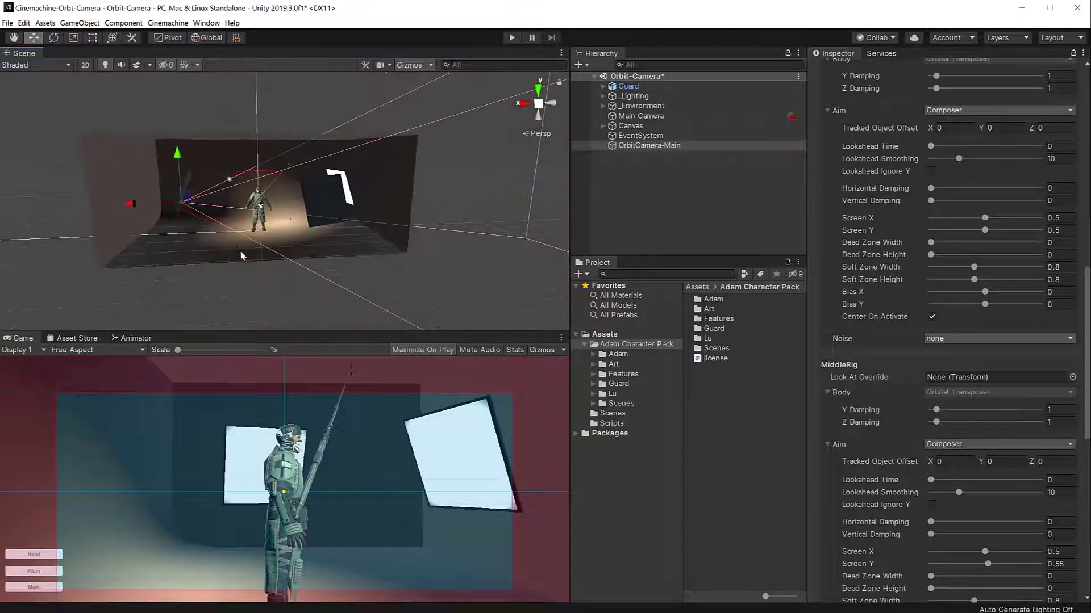
{"action": "left_click_drag", "start_coordinate": [313, 216], "coordinate": [296, 131], "text": "alt"}
{"action": "scroll", "coordinate": [243, 224], "scroll_direction": "up", "scroll_amount": 10}
{"action": "scroll", "coordinate": [243, 223], "scroll_direction": "down", "scroll_amount": 6}
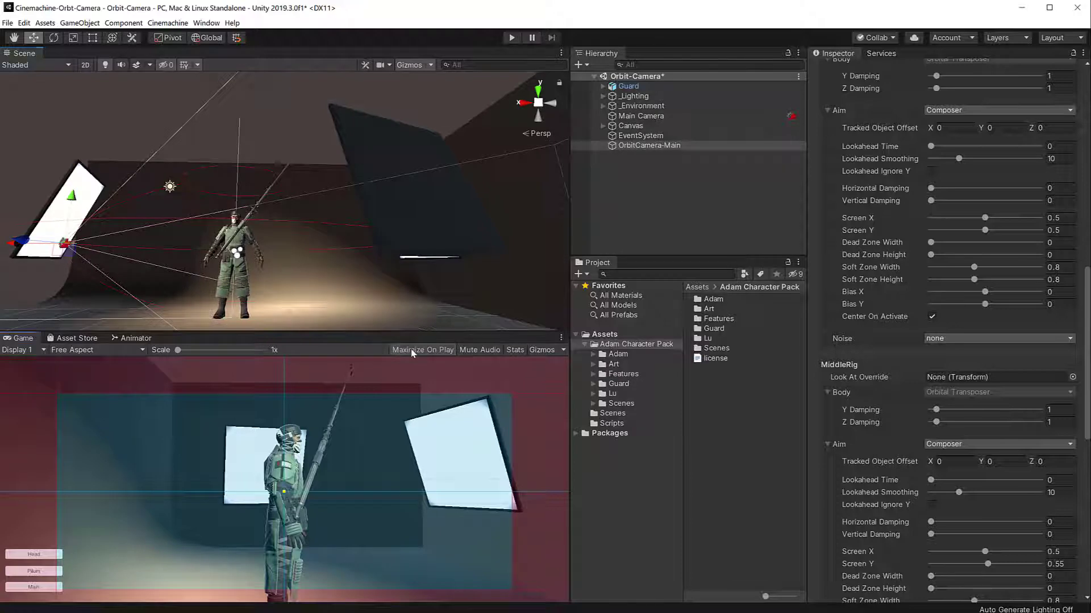
Run the scene, orbit around the guard, and enable Save During Play on the CinemachineFreeLook component
{"action": "left_click", "coordinate": [510, 39]}
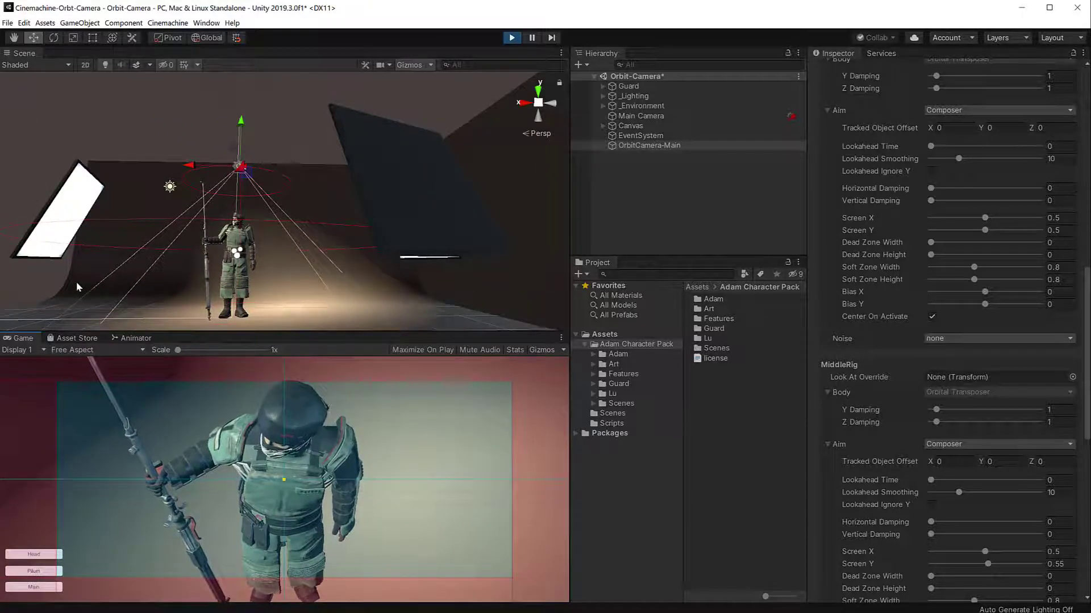
{"action": "scroll", "coordinate": [966, 194], "scroll_direction": "up", "scroll_amount": 10}
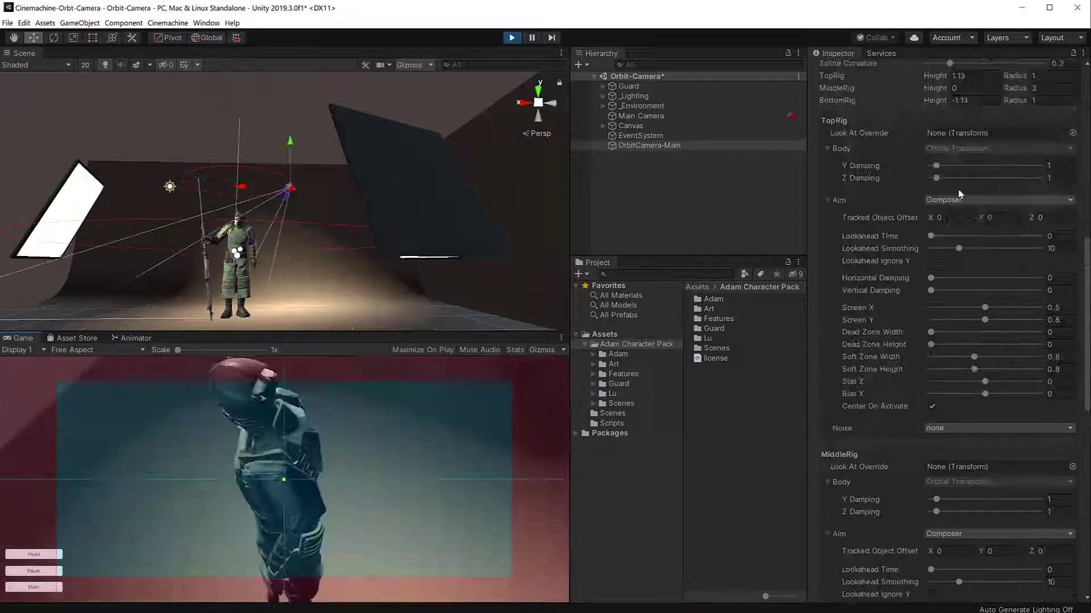
{"action": "scroll", "coordinate": [955, 195], "scroll_direction": "up", "scroll_amount": 5}
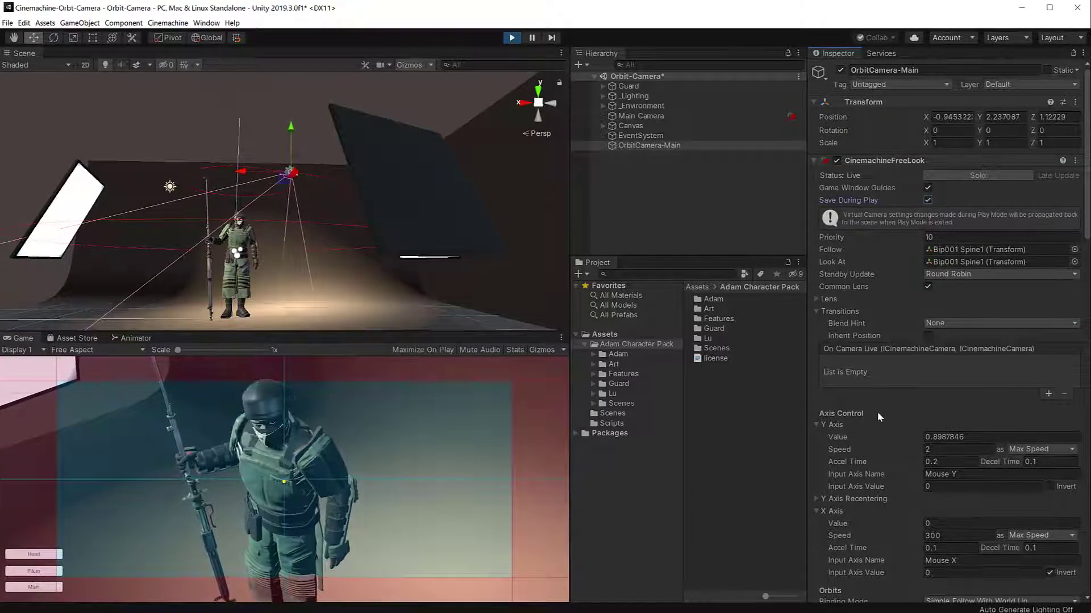
Set the TopRig orbit height to 2 and its radius to 0.5 while the scene is running
{"action": "scroll", "coordinate": [877, 411], "scroll_direction": "down", "scroll_amount": 5}
{"action": "scroll", "coordinate": [877, 411], "scroll_direction": "down", "scroll_amount": 6}
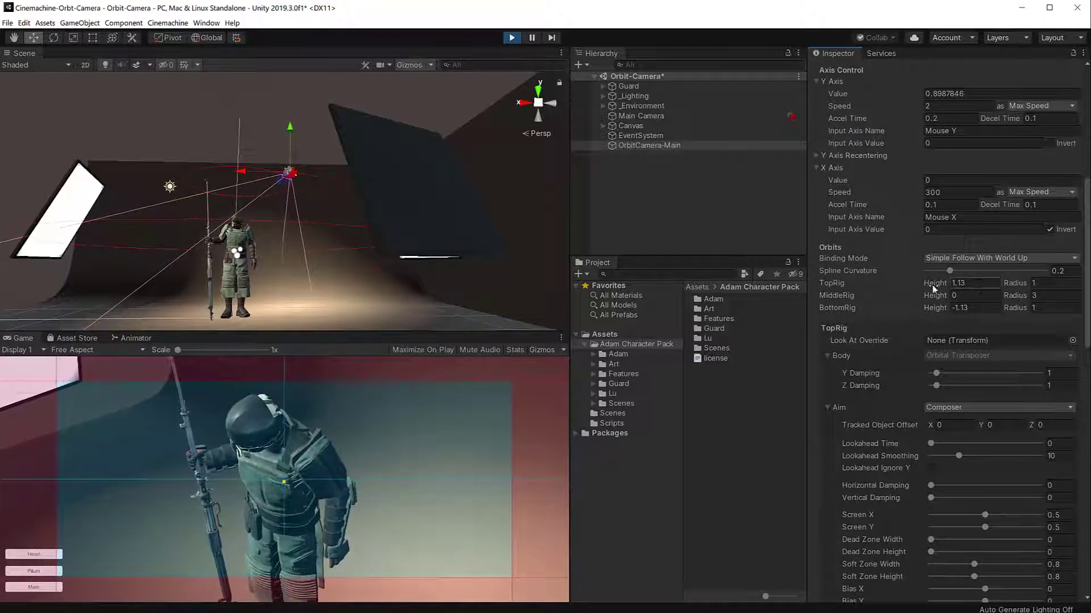
{"action": "left_click", "coordinate": [960, 283]}
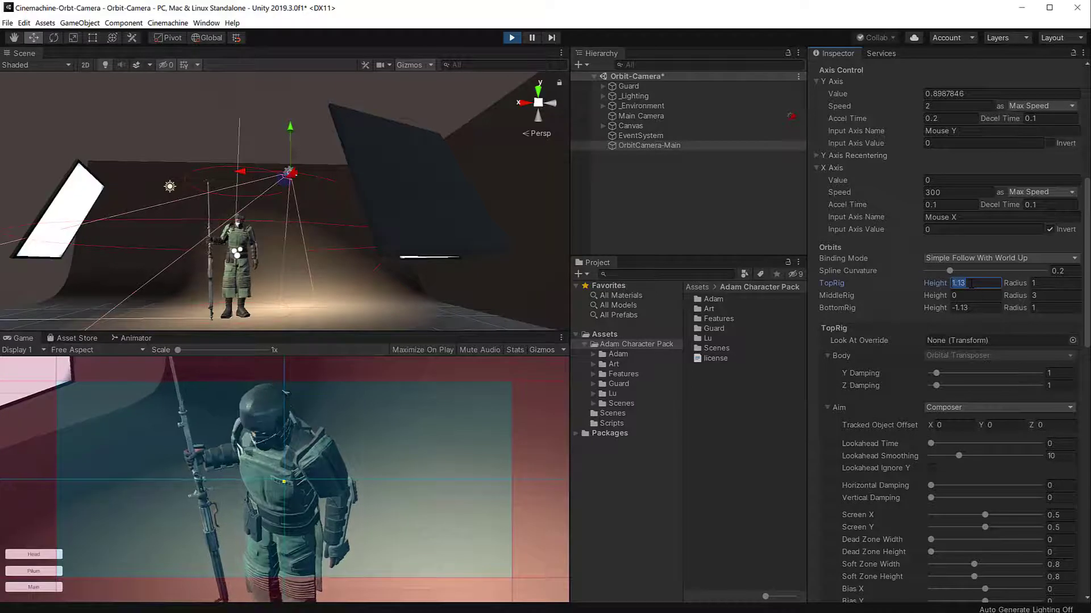
{"action": "type", "text": "2"}
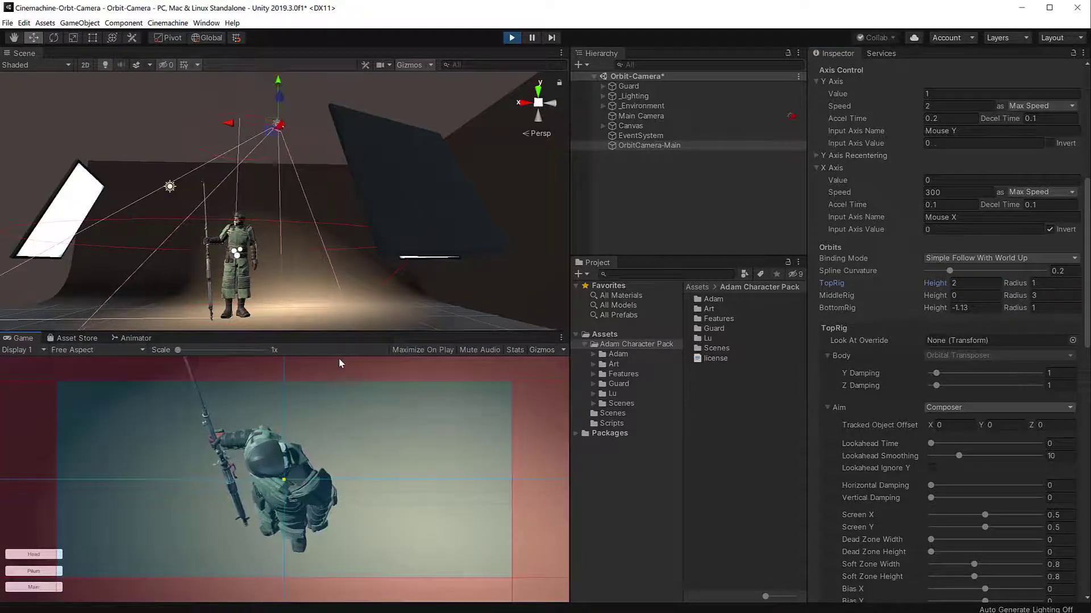
{"action": "left_click", "coordinate": [1042, 283]}
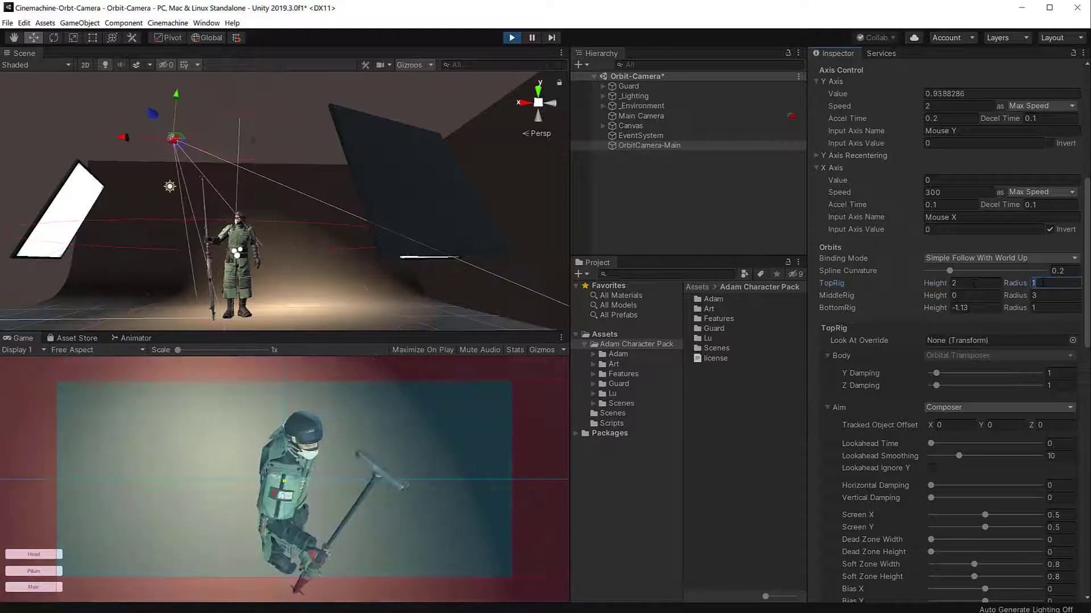
{"action": "type", "text": ".5"}
{"action": "key", "text": "Return"}
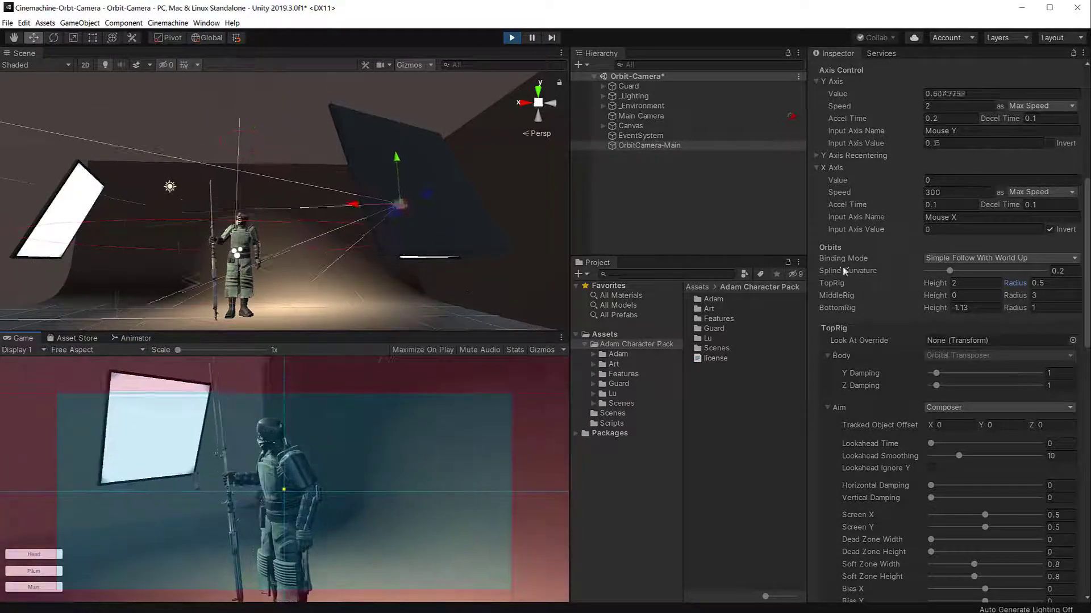
Turn off Invert for the X Axis, turn on Invert for the Y Axis, and set the Y Axis speed to 1
{"action": "left_click", "coordinate": [1049, 229]}
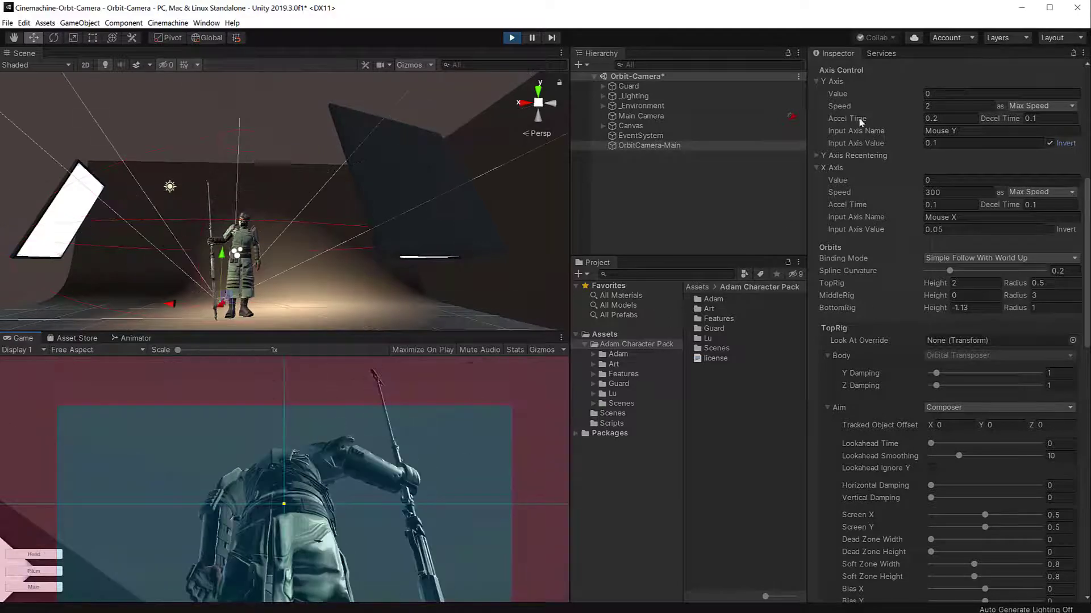
{"action": "left_click", "coordinate": [938, 107]}
{"action": "type", "text": "1"}
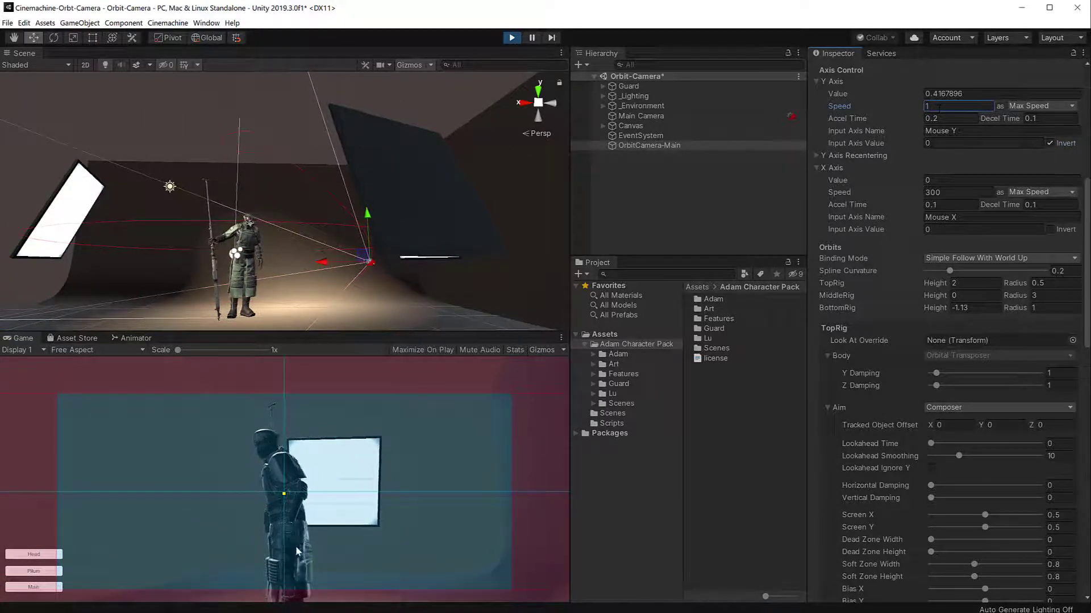
{"action": "left_click", "coordinate": [296, 551]}
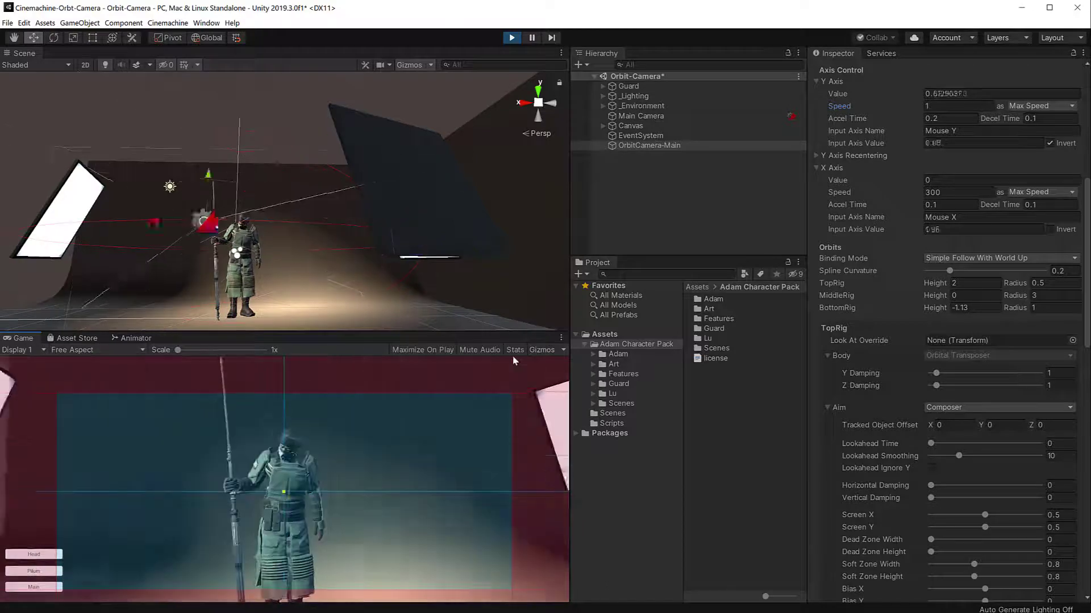
Stop playback to check the saved orbit and axis settings, and run the scene again to test the camera
{"action": "left_click", "coordinate": [513, 38]}
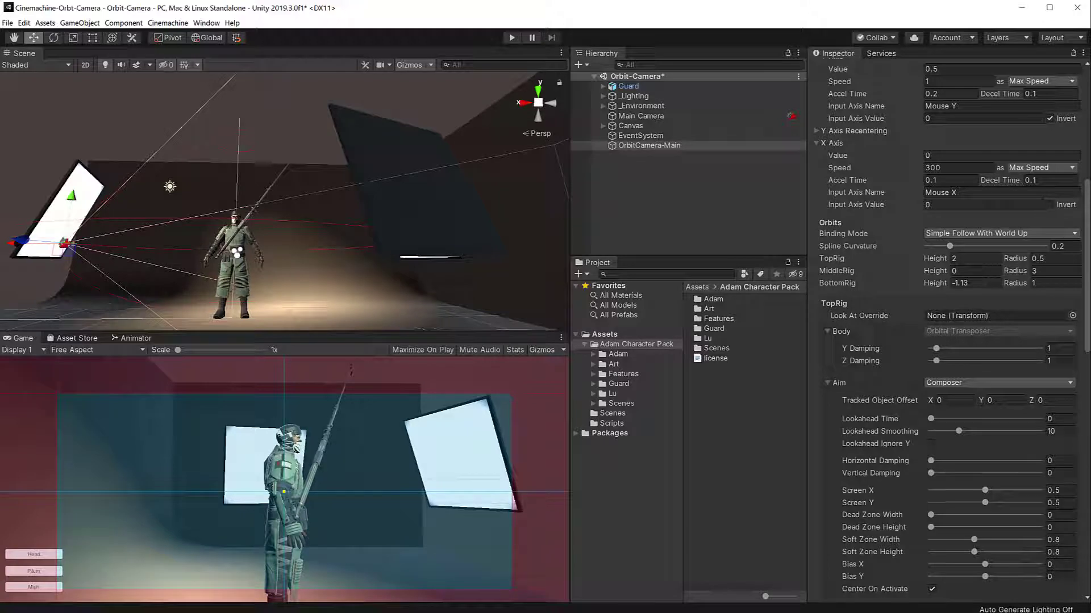
{"action": "left_click", "coordinate": [509, 39]}
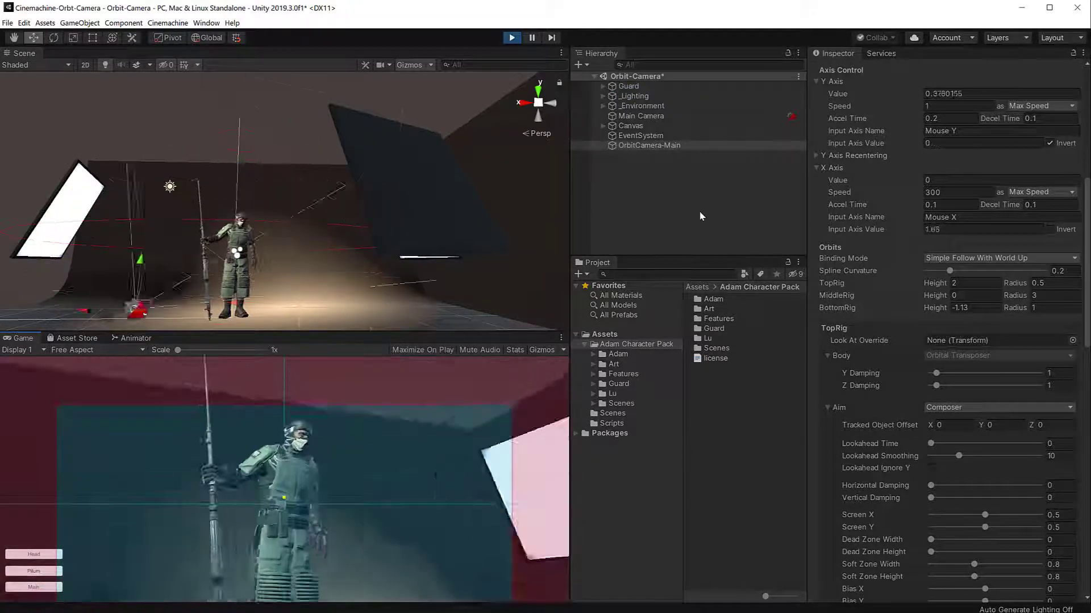
{"action": "scroll", "coordinate": [839, 329], "scroll_direction": "down", "scroll_amount": 15}
{"action": "scroll", "coordinate": [839, 326], "scroll_direction": "up", "scroll_amount": 12}
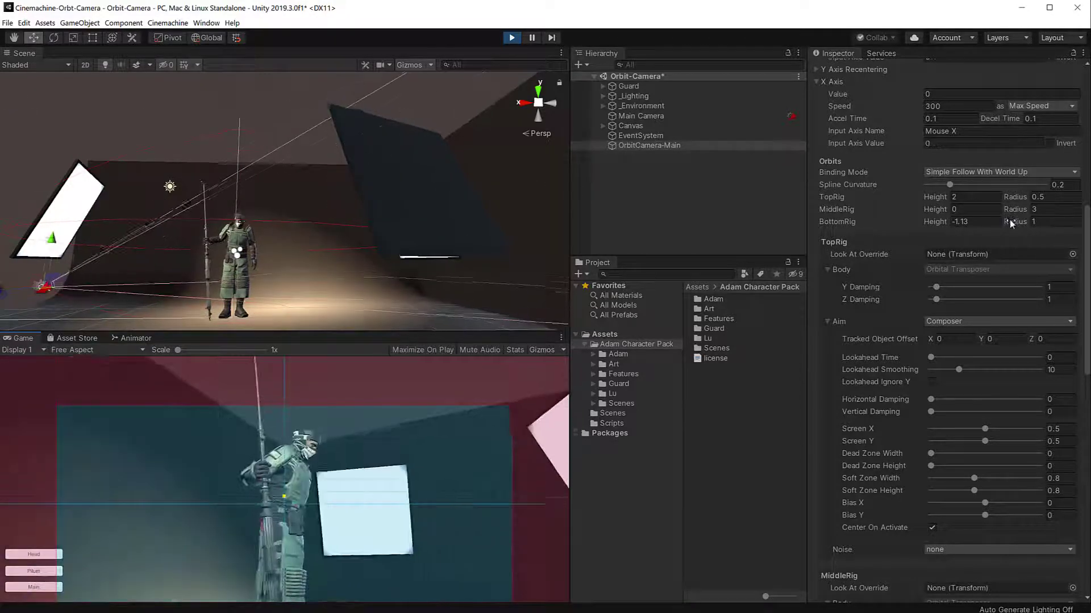
Try a BottomRig height of 0.39 and radius of -2.77 during play, and undo both changes
{"action": "left_click", "coordinate": [1009, 220]}
{"action": "left_click_drag", "start_coordinate": [1001, 223], "coordinate": [926, 224]}
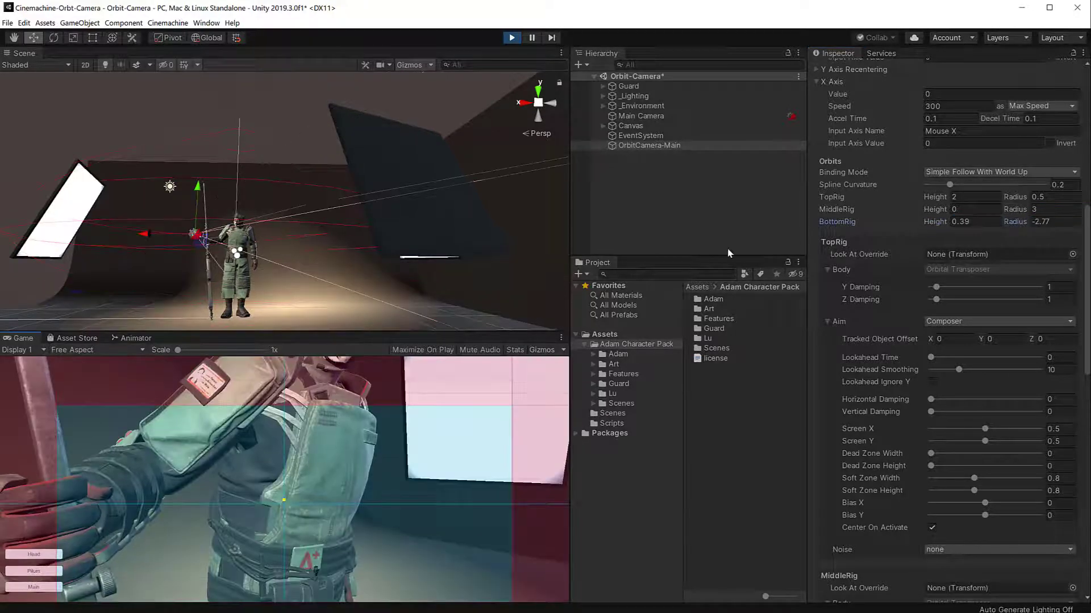
{"action": "key", "text": "ctrl+z"}
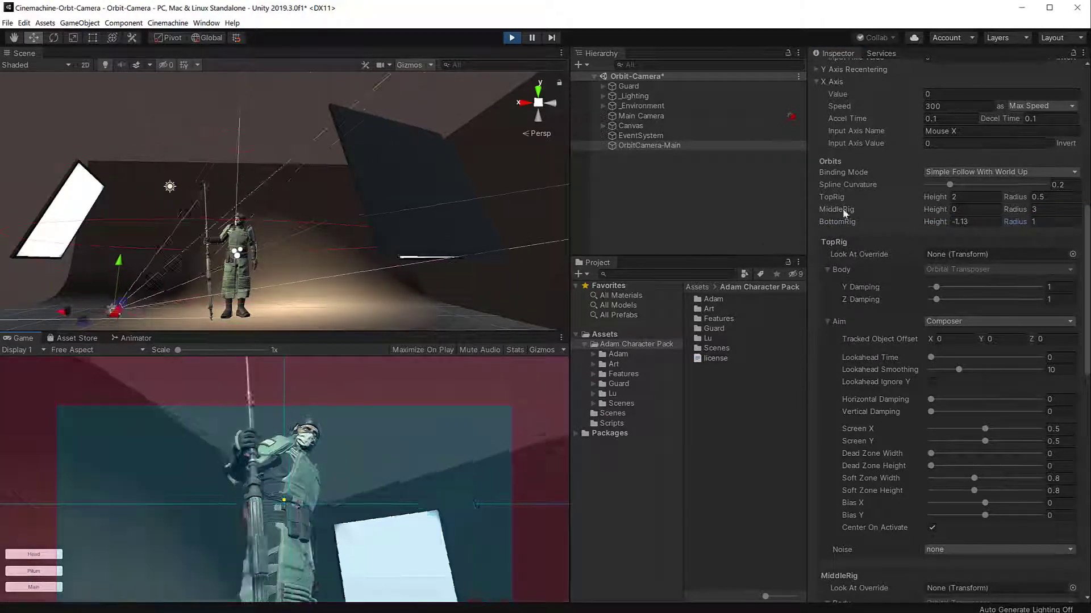
Turn off Save During Play and clear the Y Axis Input Axis Name after another orbit test
{"action": "scroll", "coordinate": [886, 200], "scroll_direction": "up", "scroll_amount": 7}
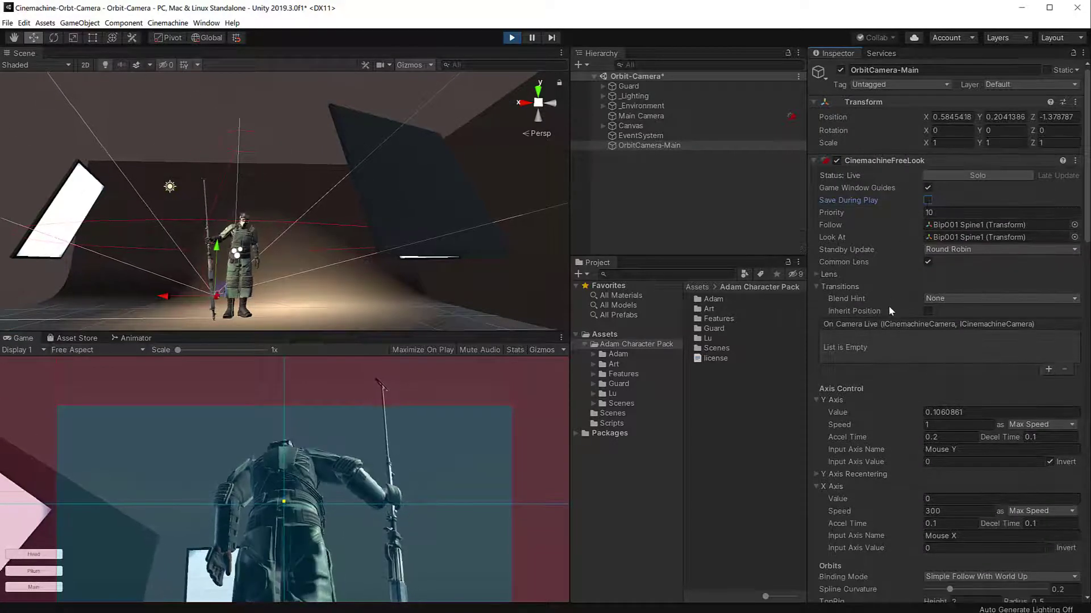
{"action": "scroll", "coordinate": [888, 305], "scroll_direction": "down", "scroll_amount": 7}
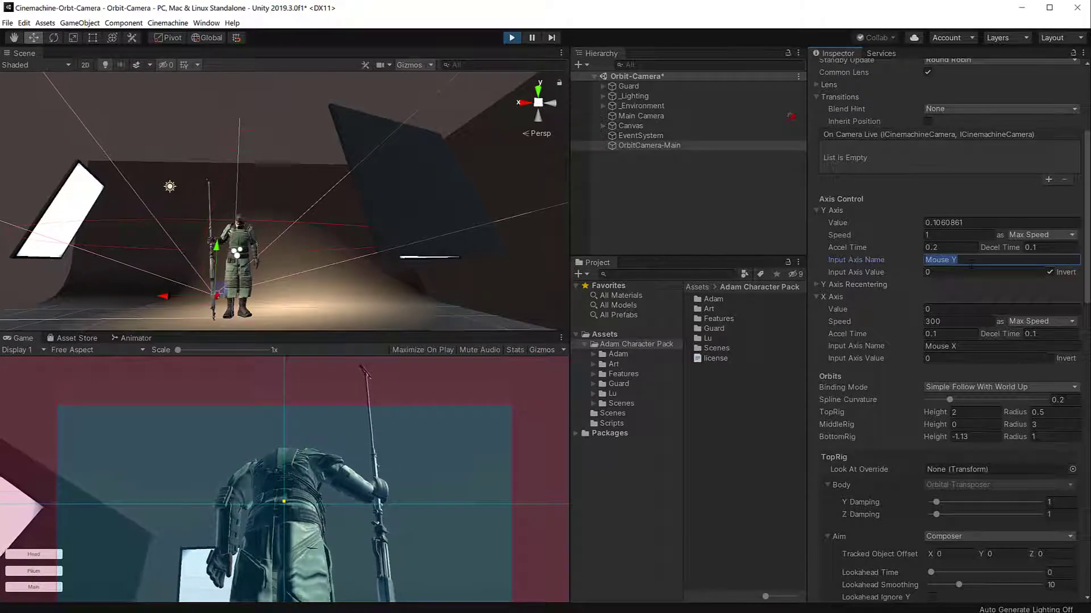
{"action": "left_click", "coordinate": [396, 465]}
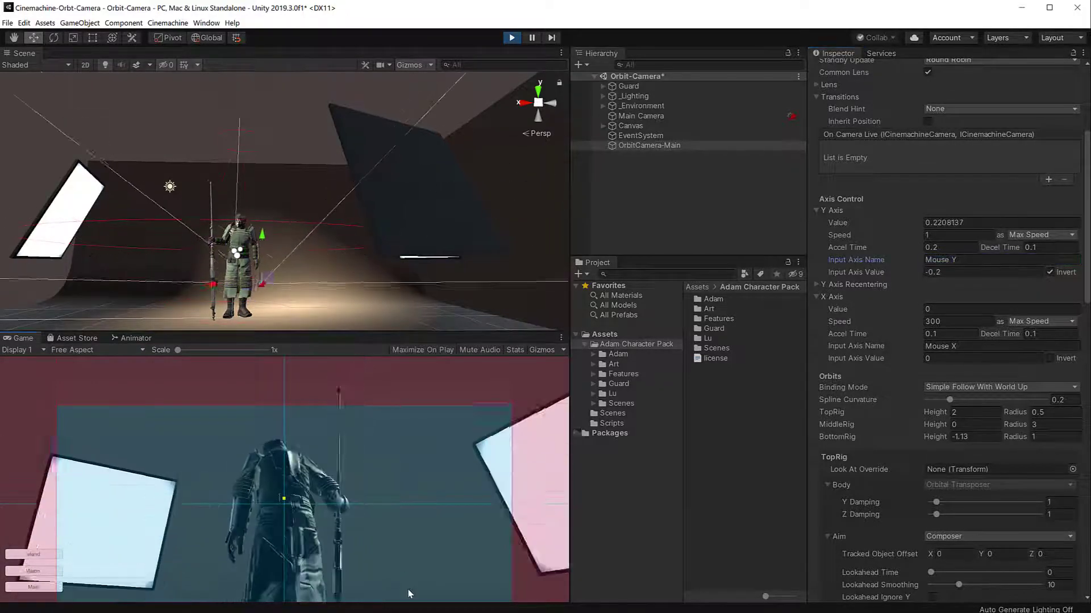
{"action": "left_click", "coordinate": [978, 259]}
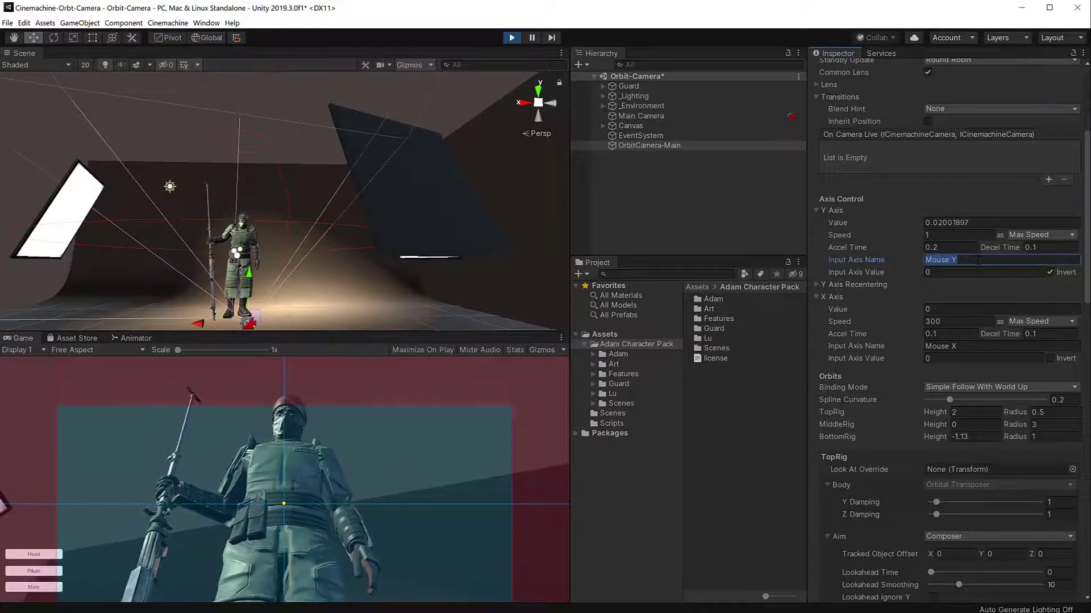
{"action": "key", "text": "BackSpace"}
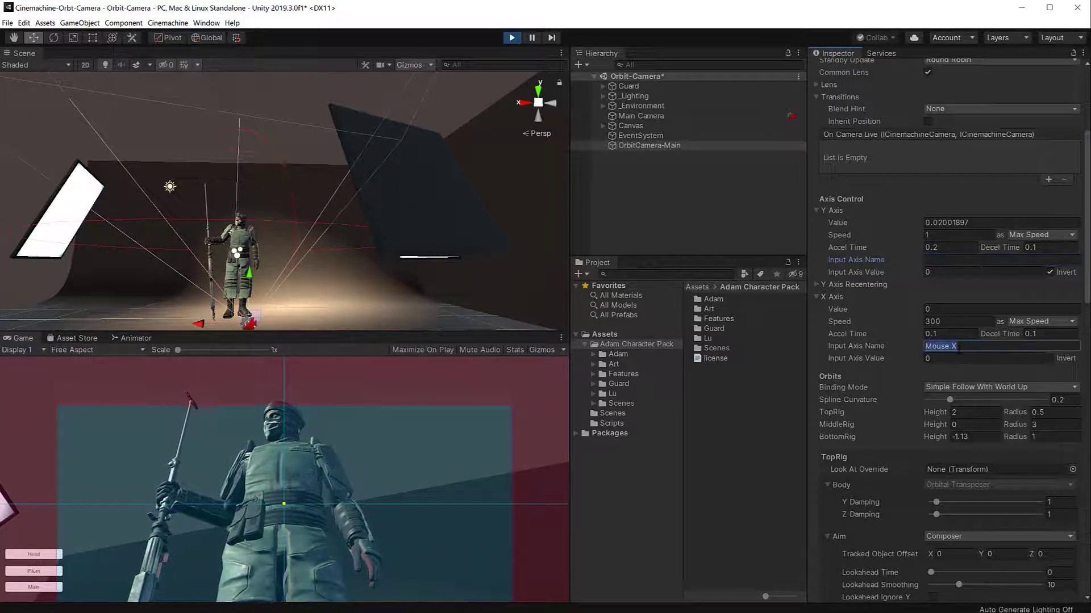
Clear the X Axis Input Axis Name, try an X Input Axis Value of 0.44, reset it to 0, and stop playback
{"action": "key", "text": "BackSpace"}
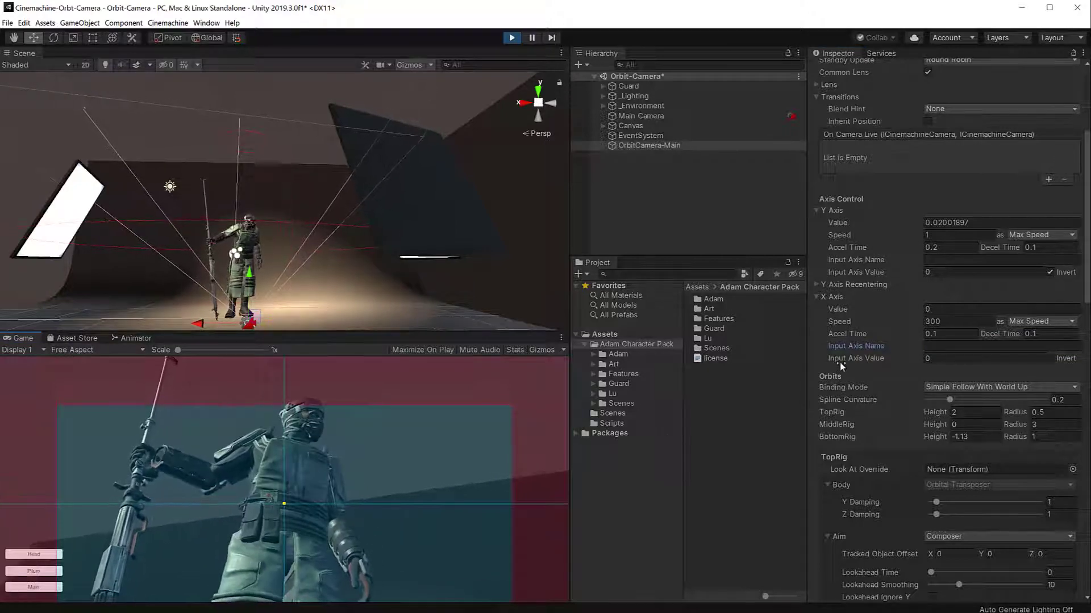
{"action": "left_click_drag", "start_coordinate": [840, 362], "coordinate": [850, 360]}
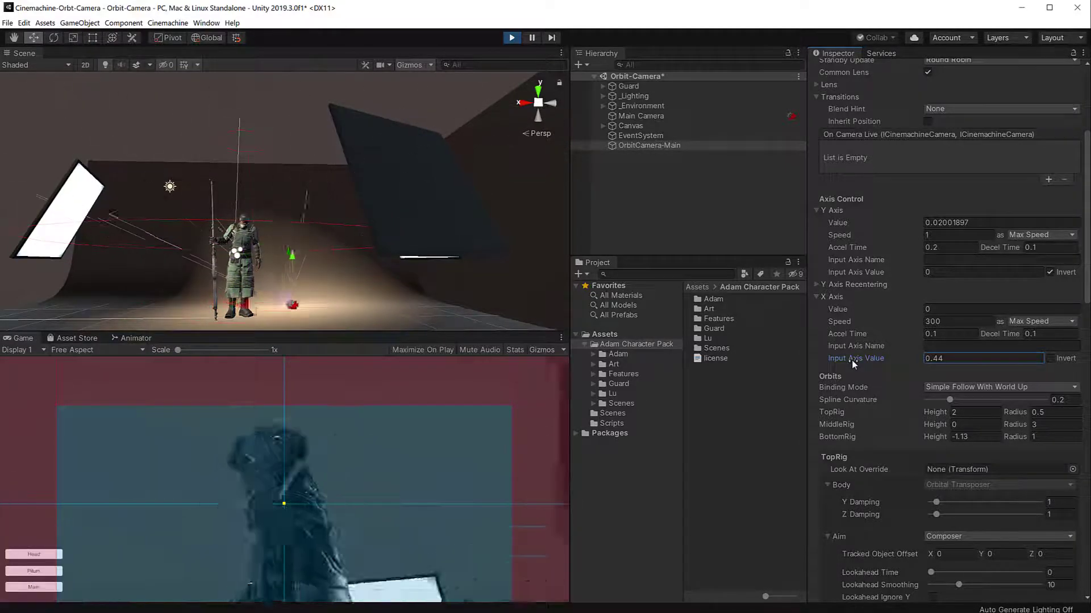
{"action": "left_click", "coordinate": [939, 358]}
{"action": "type", "text": "0"}
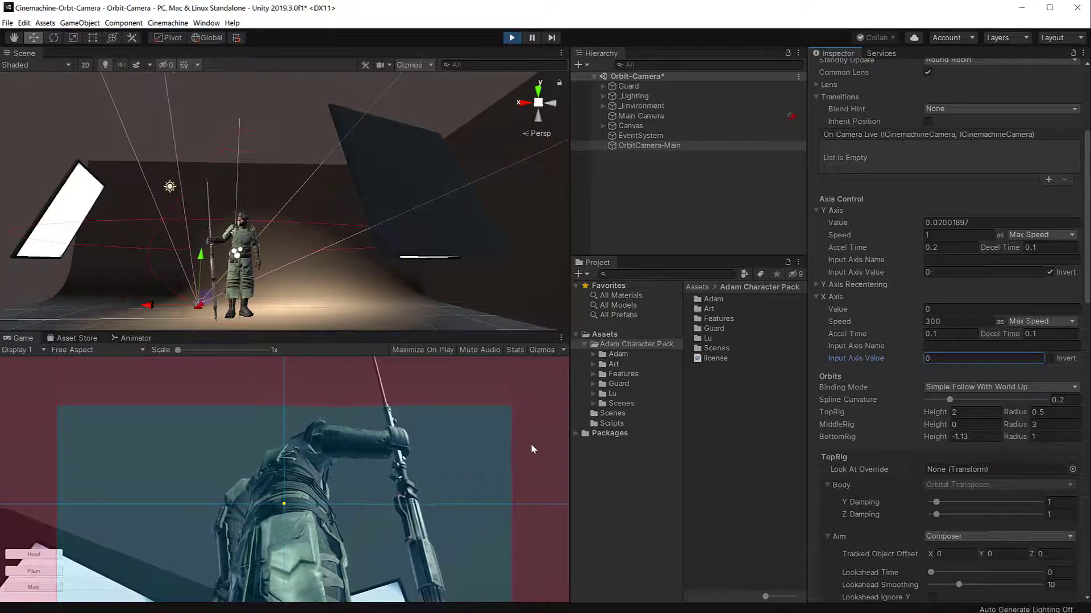
{"action": "left_click", "coordinate": [512, 37]}
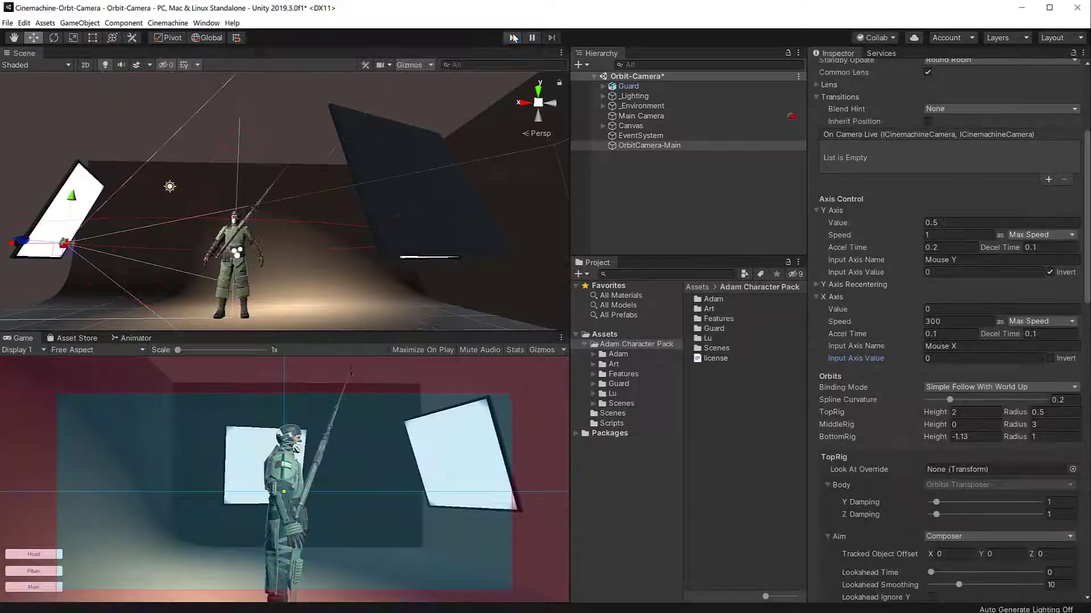
Open the FreeLookInput script from the Scripts folder in Visual Studio and review its Start and Update methods
{"action": "left_click", "coordinate": [611, 424]}
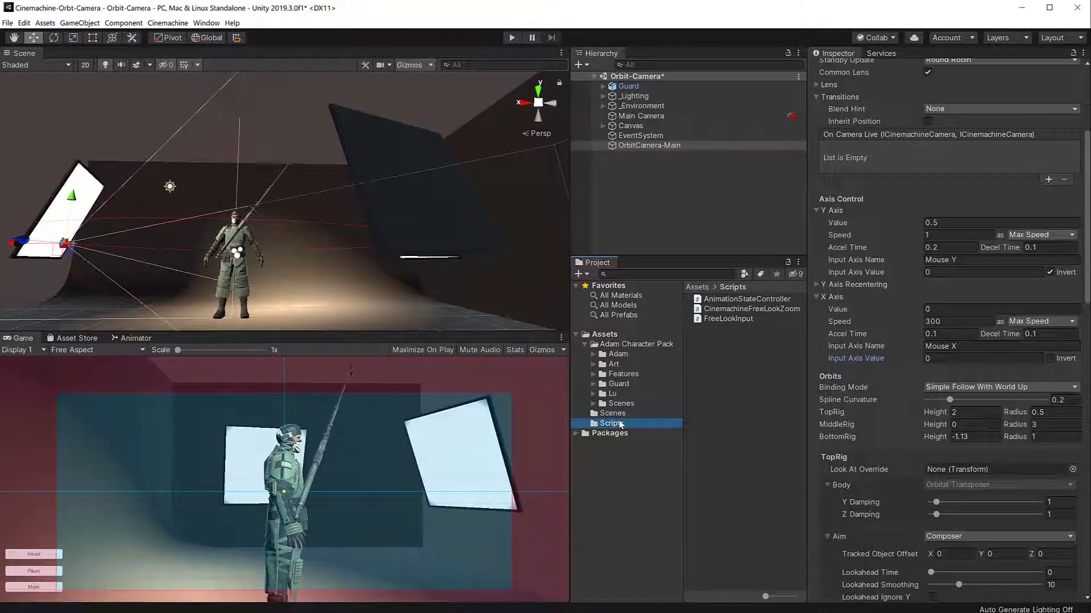
{"action": "left_click", "coordinate": [747, 300]}
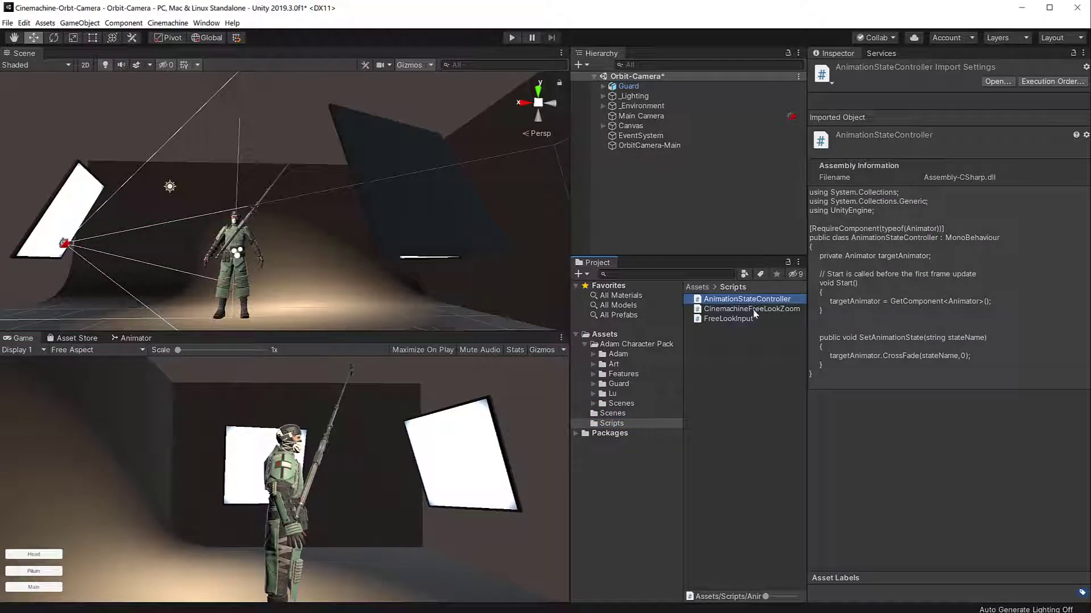
{"action": "double_click", "coordinate": [760, 299]}
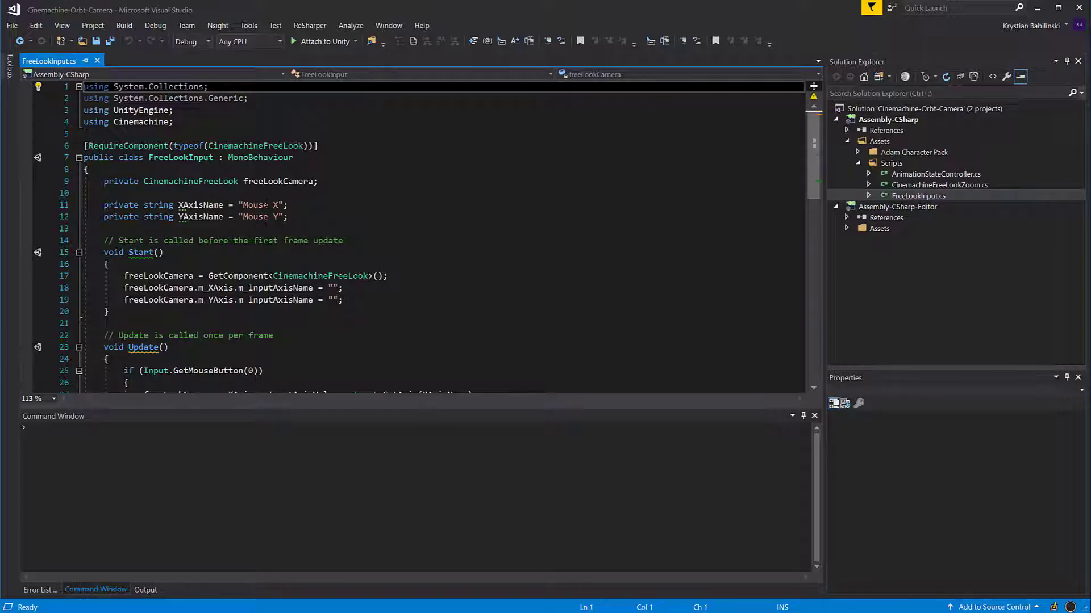
{"action": "scroll", "coordinate": [349, 301], "scroll_direction": "down", "scroll_amount": 1}
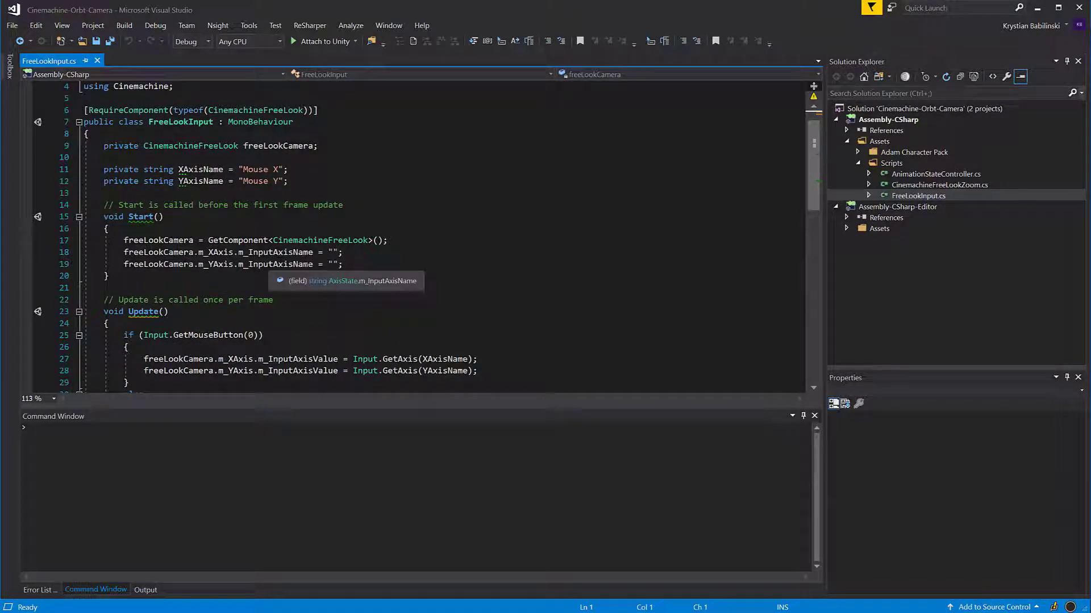
{"action": "scroll", "coordinate": [333, 259], "scroll_direction": "down", "scroll_amount": 2}
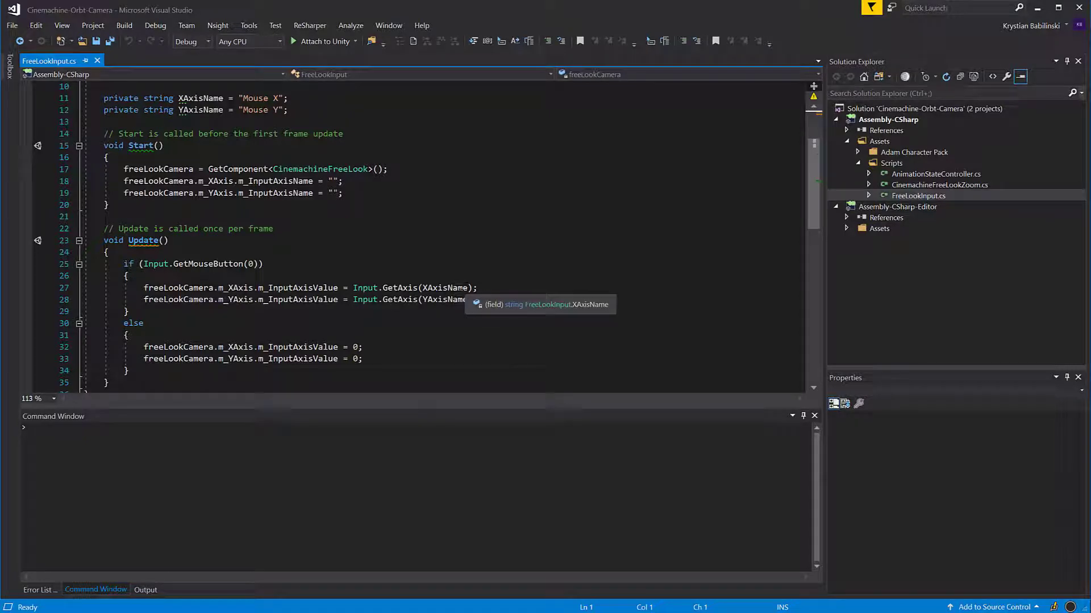
{"action": "scroll", "coordinate": [398, 289], "scroll_direction": "down", "scroll_amount": 2}
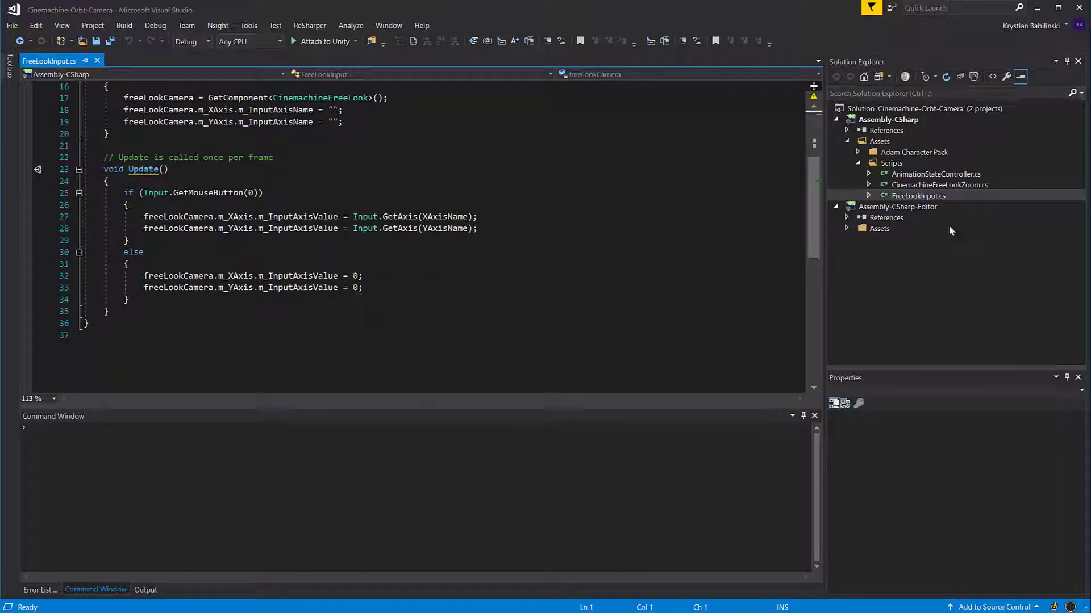
Open CinemachineFreeLookZoom.cs to look over its scale and zoom axis fields, and switch back to Unity
{"action": "double_click", "coordinate": [937, 184]}
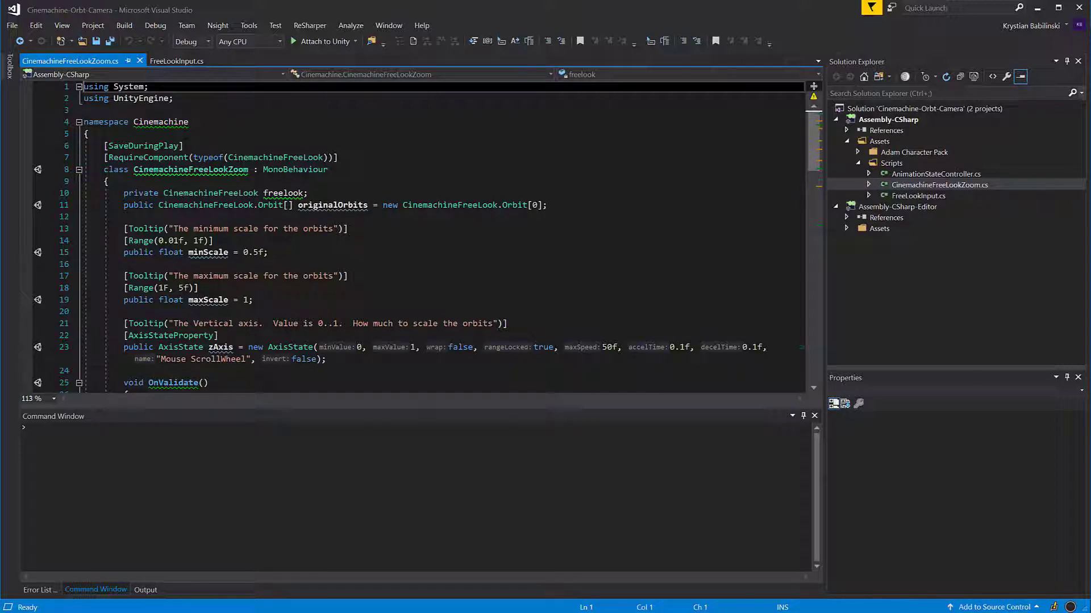
{"action": "left_click", "coordinate": [161, 122]}
{"action": "key", "text": "alt+Tab"}
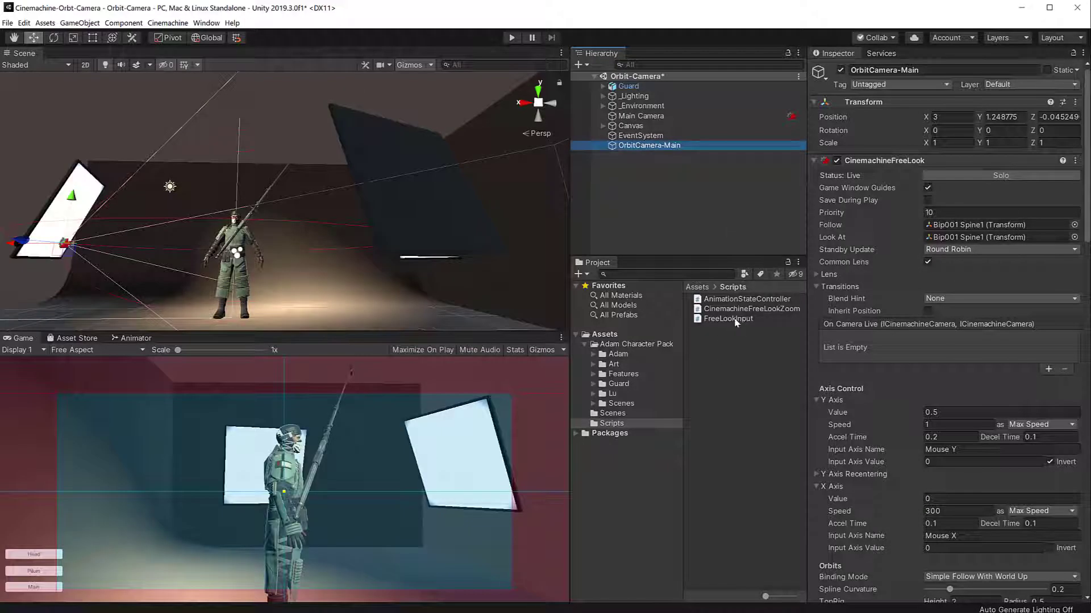
Attach the FreeLookInput script to OrbitCamera-Main and test orbiting the guard in play mode
{"action": "left_click_drag", "start_coordinate": [734, 322], "coordinate": [682, 145]}
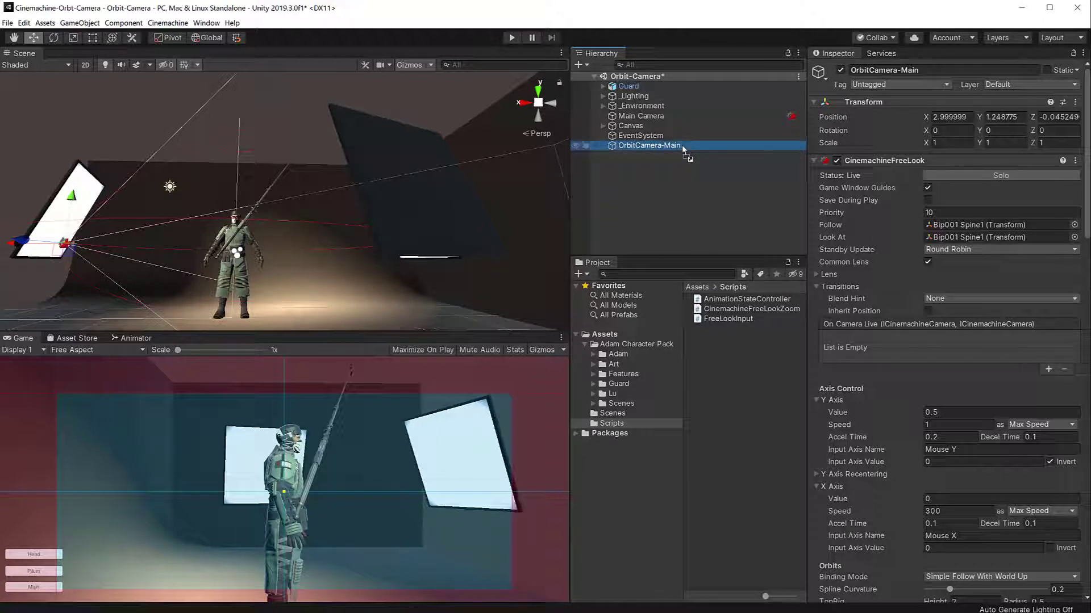
{"action": "left_click", "coordinate": [512, 38]}
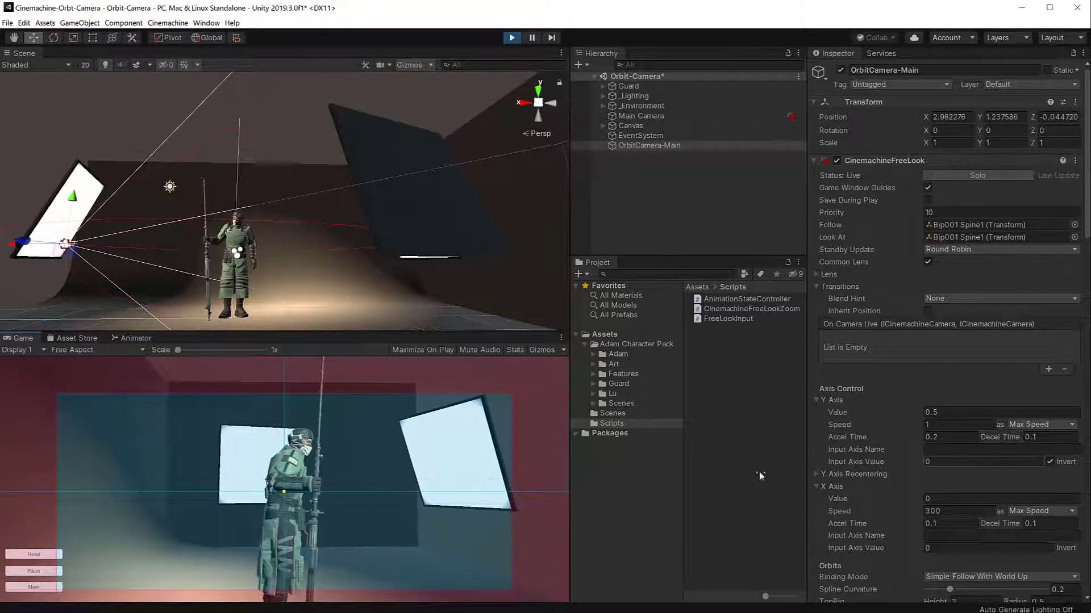
{"action": "left_click_drag", "start_coordinate": [419, 458], "coordinate": [403, 428]}
{"action": "left_click", "coordinate": [511, 37]}
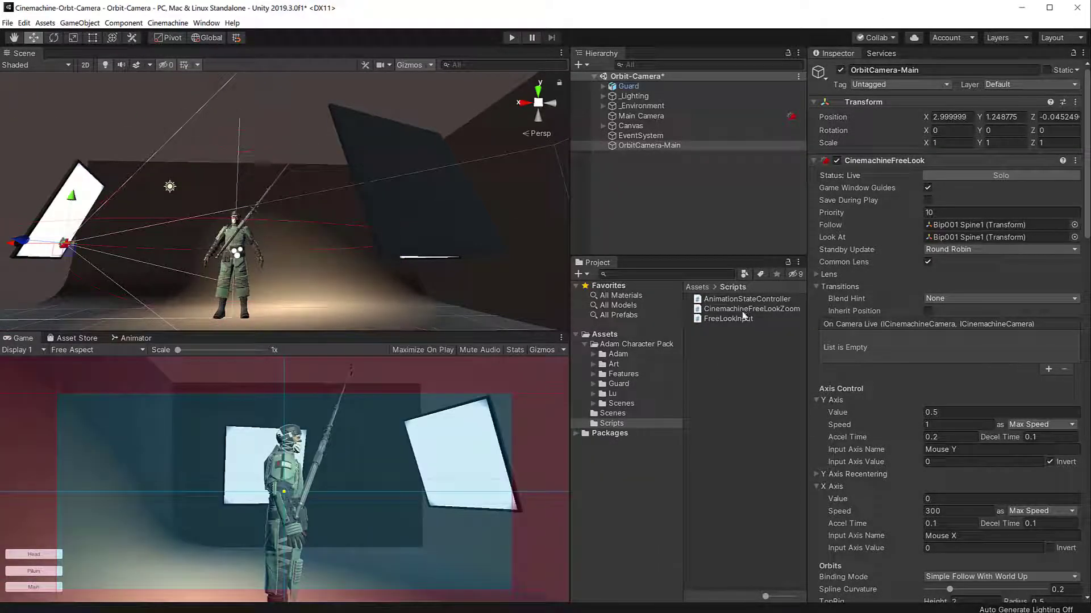
Attach the CinemachineFreeLookZoom script to OrbitCamera-Main and bring up its component settings
{"action": "left_click_drag", "start_coordinate": [746, 310], "coordinate": [689, 150]}
{"action": "scroll", "coordinate": [895, 358], "scroll_direction": "down", "scroll_amount": 2}
{"action": "scroll", "coordinate": [895, 358], "scroll_direction": "down", "scroll_amount": 15}
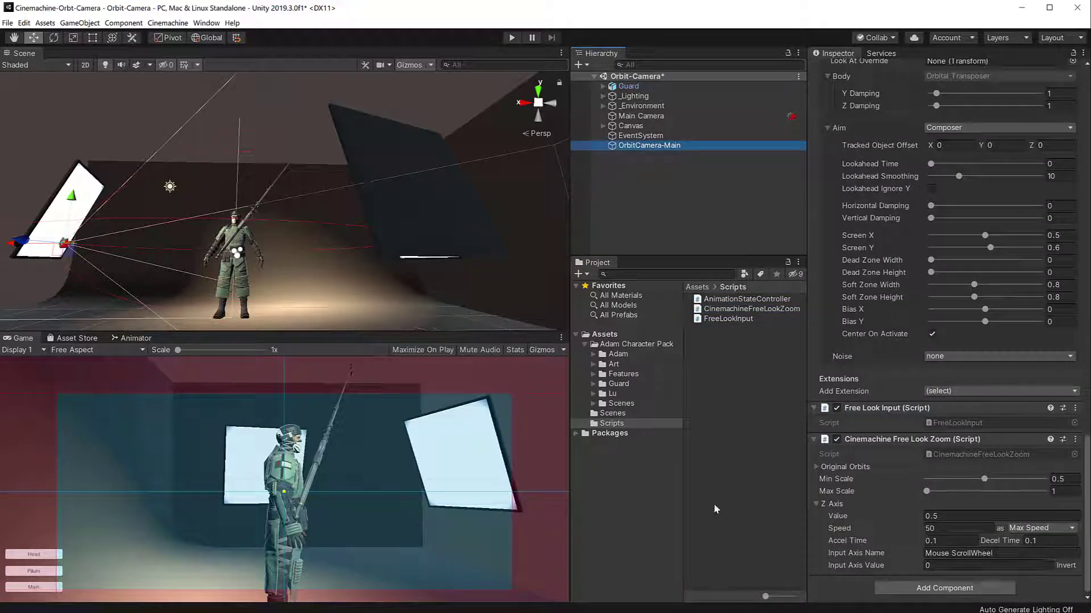
Run the scene to test zooming in and out and orbiting around the guard, and stop playback
{"action": "left_click", "coordinate": [512, 37]}
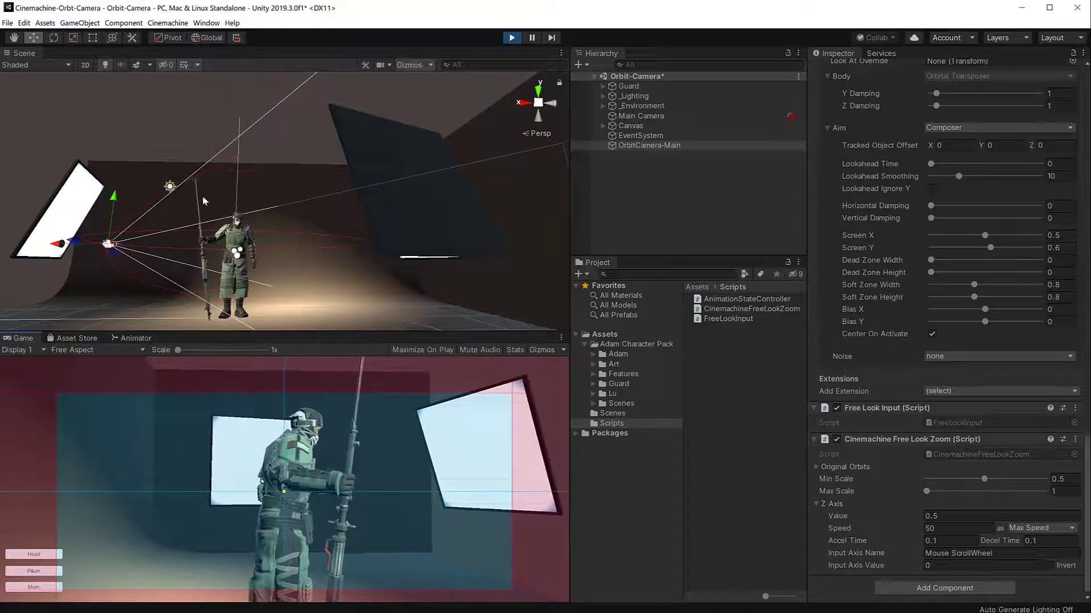
{"action": "scroll", "coordinate": [287, 517], "scroll_direction": "up", "scroll_amount": 3}
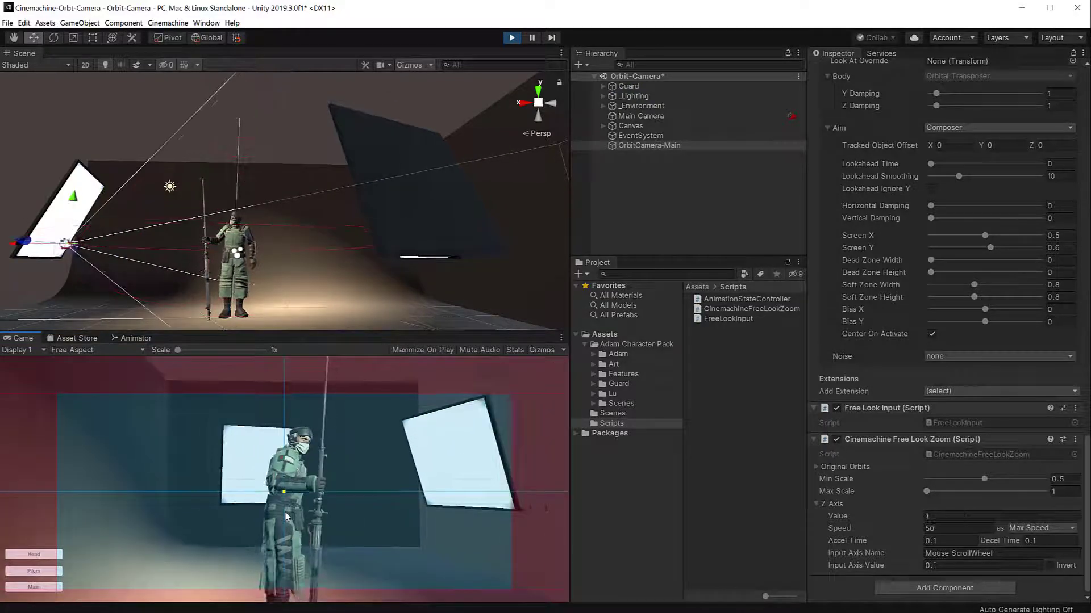
{"action": "scroll", "coordinate": [287, 516], "scroll_direction": "down", "scroll_amount": 3}
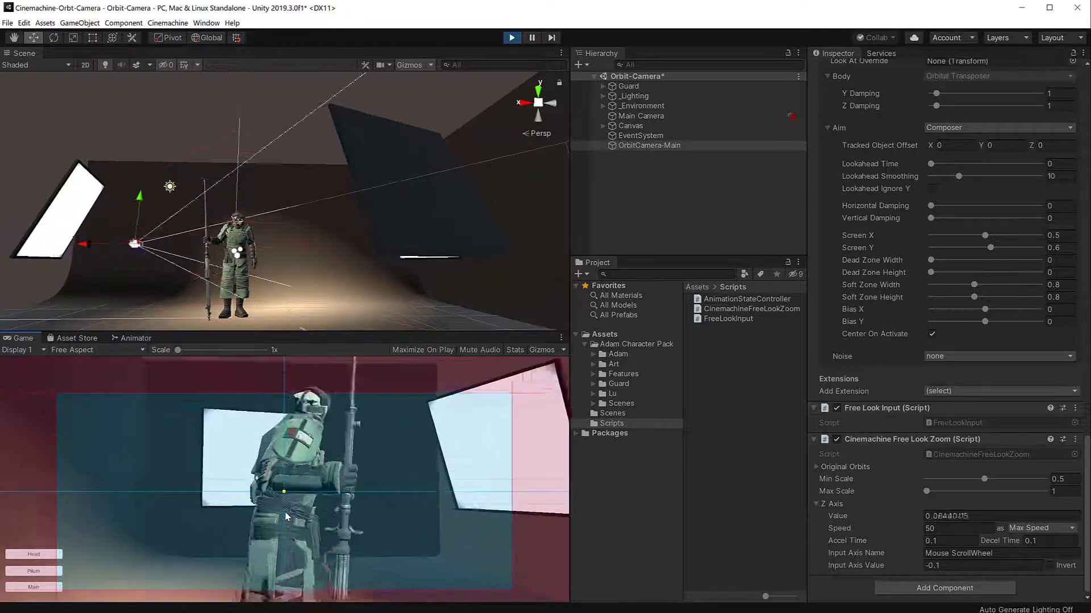
{"action": "scroll", "coordinate": [286, 517], "scroll_direction": "up", "scroll_amount": 2}
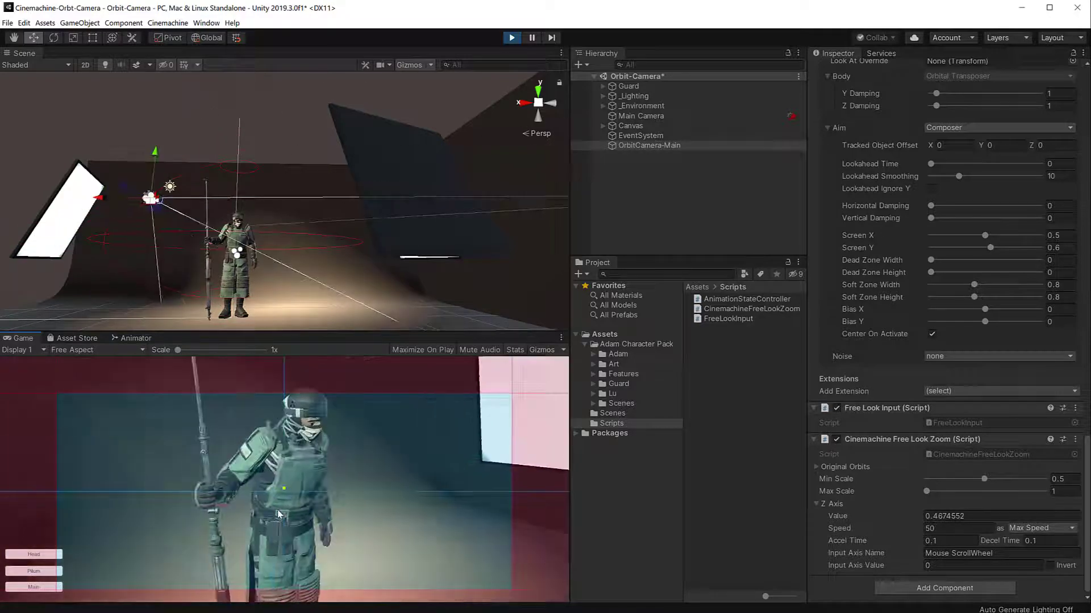
{"action": "scroll", "coordinate": [277, 510], "scroll_direction": "up", "scroll_amount": 2}
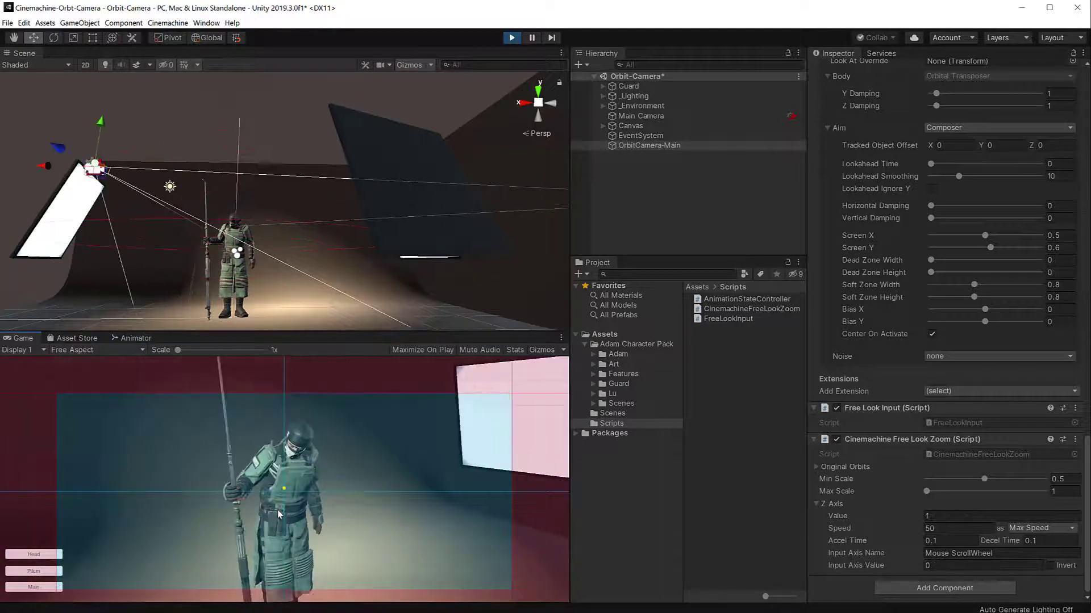
{"action": "left_click_drag", "start_coordinate": [295, 476], "coordinate": [362, 485]}
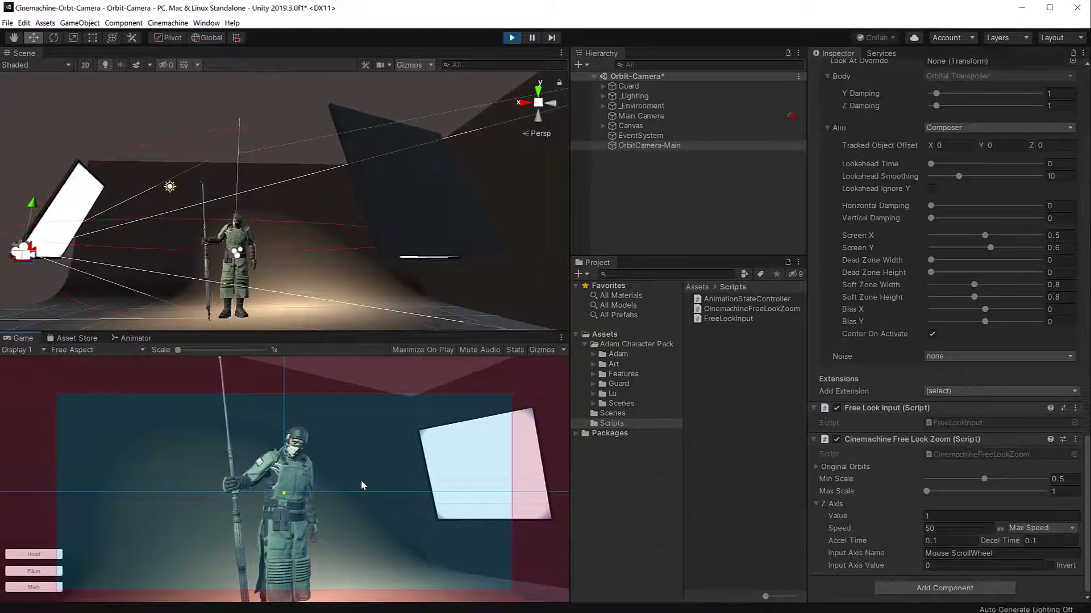
{"action": "scroll", "coordinate": [363, 486], "scroll_direction": "down", "scroll_amount": 3}
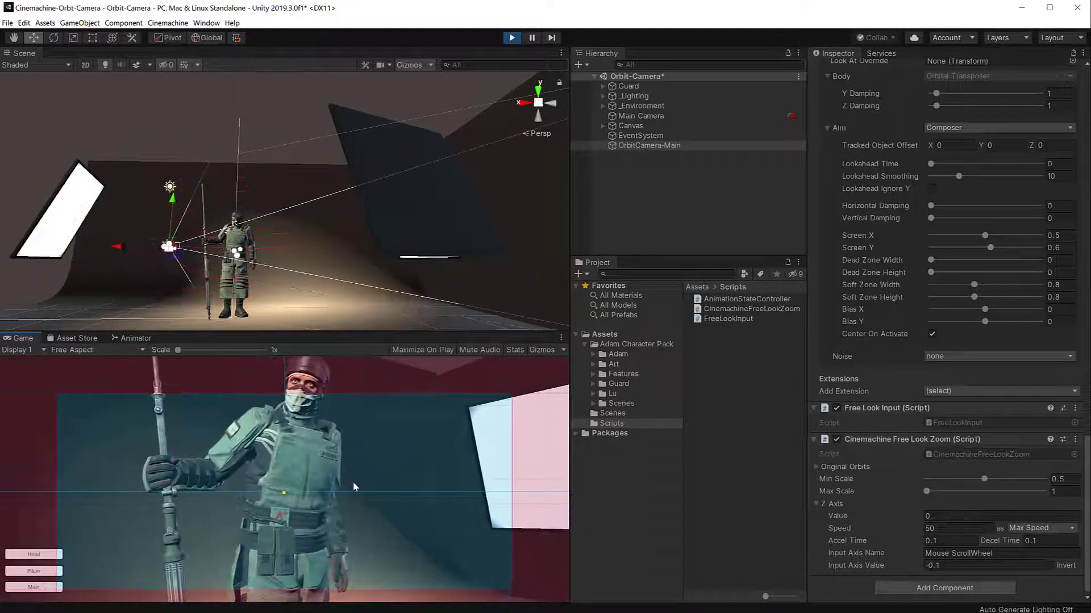
{"action": "scroll", "coordinate": [353, 487], "scroll_direction": "up", "scroll_amount": 3}
{"action": "left_click_drag", "start_coordinate": [352, 482], "coordinate": [252, 527]}
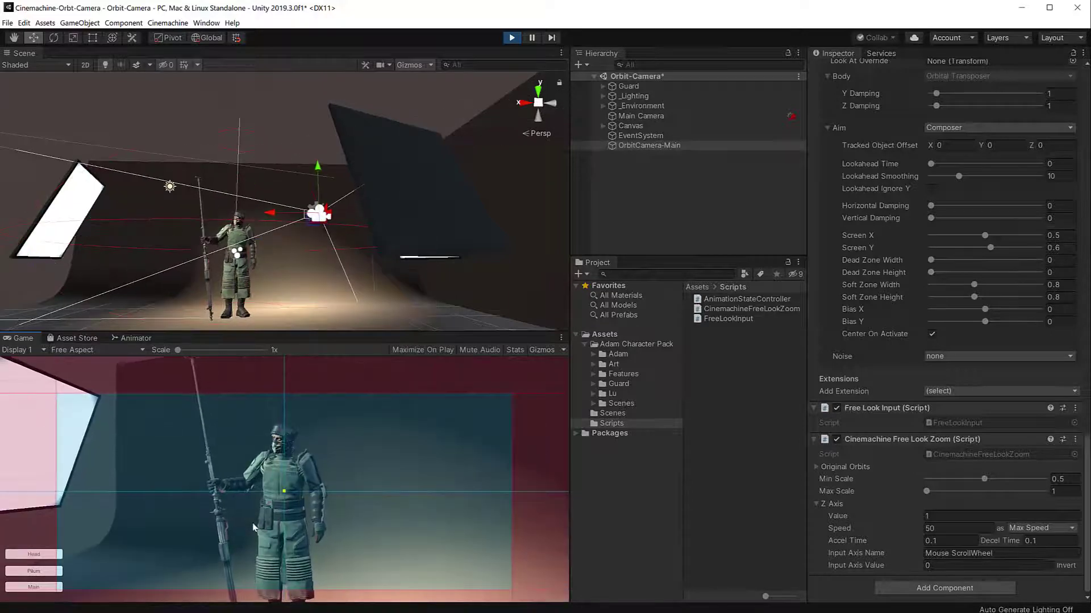
{"action": "left_click", "coordinate": [513, 38]}
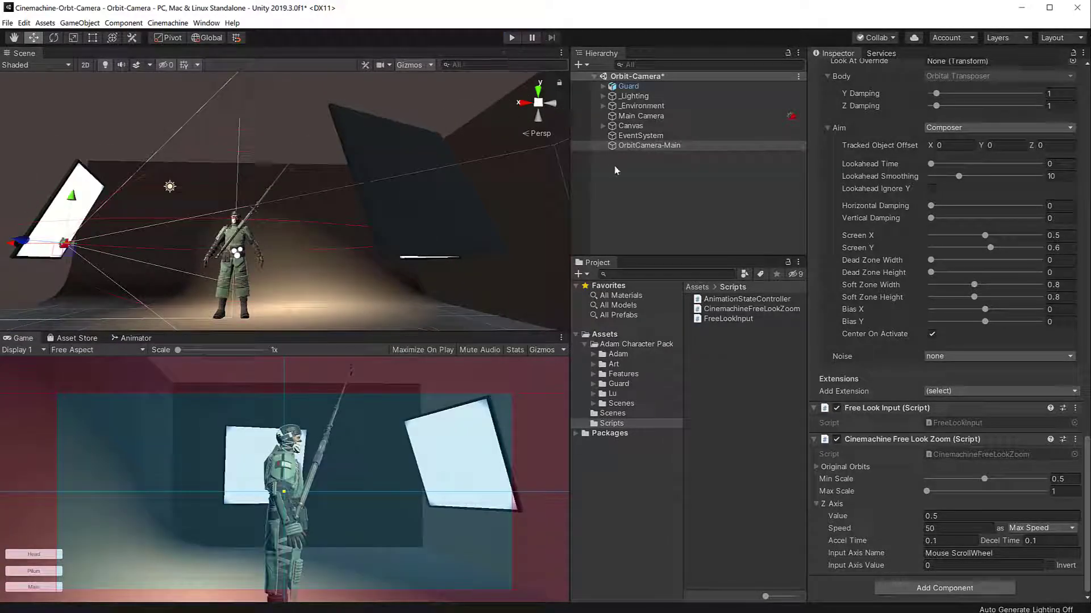
Duplicate the OrbitCamera-Main object and go to the copy's CinemachineFreeLook target settings
{"action": "right_click", "coordinate": [653, 146]}
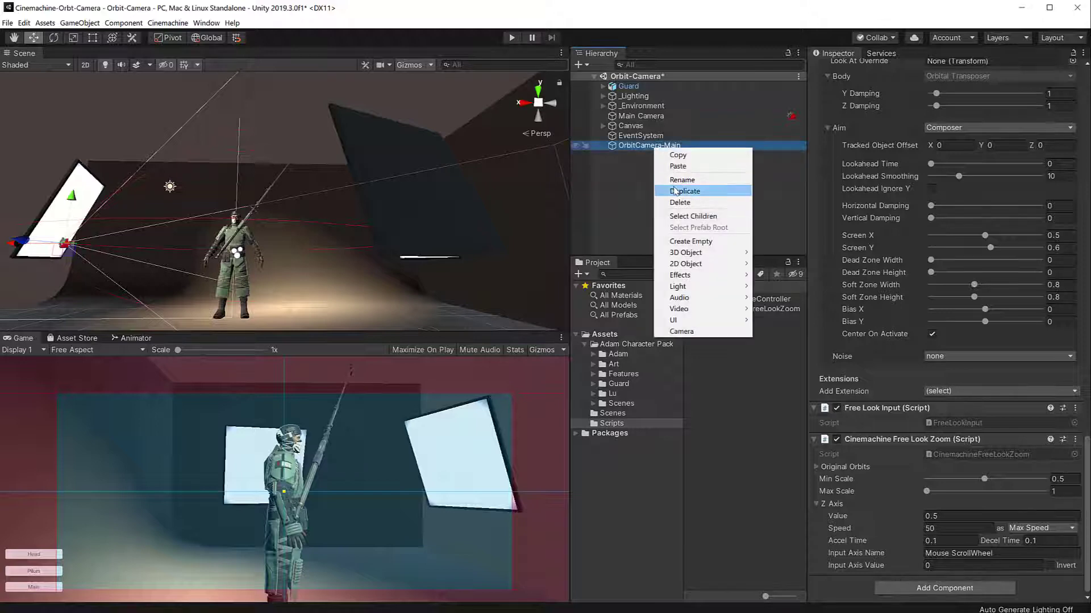
{"action": "left_click", "coordinate": [676, 190]}
{"action": "scroll", "coordinate": [937, 188], "scroll_direction": "up", "scroll_amount": 15}
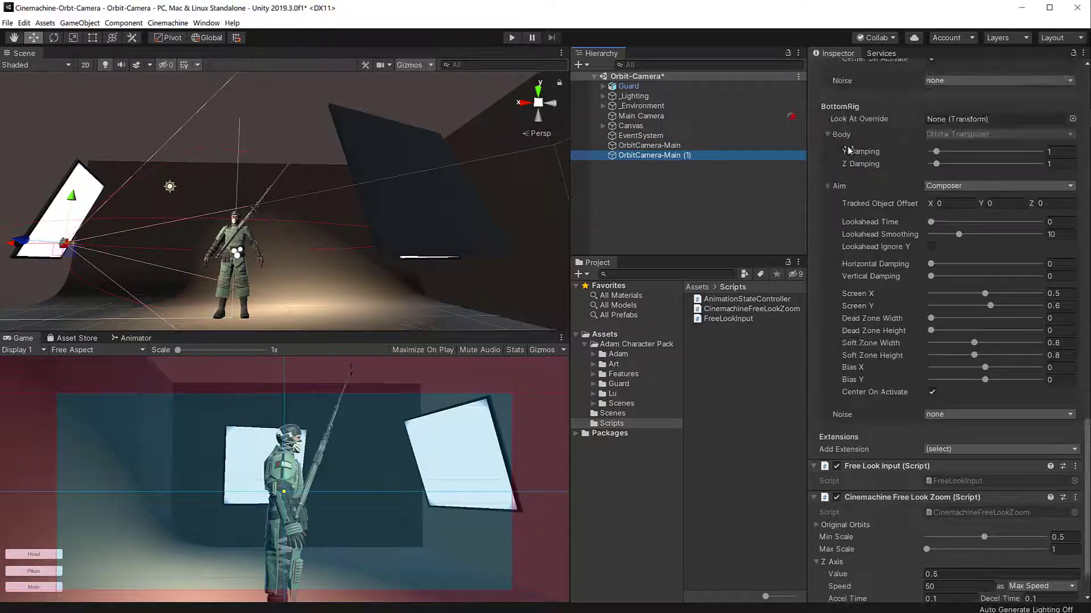
Set both the Follow and Look At targets of the duplicated camera to Bip001 Head
{"action": "left_click", "coordinate": [1074, 225]}
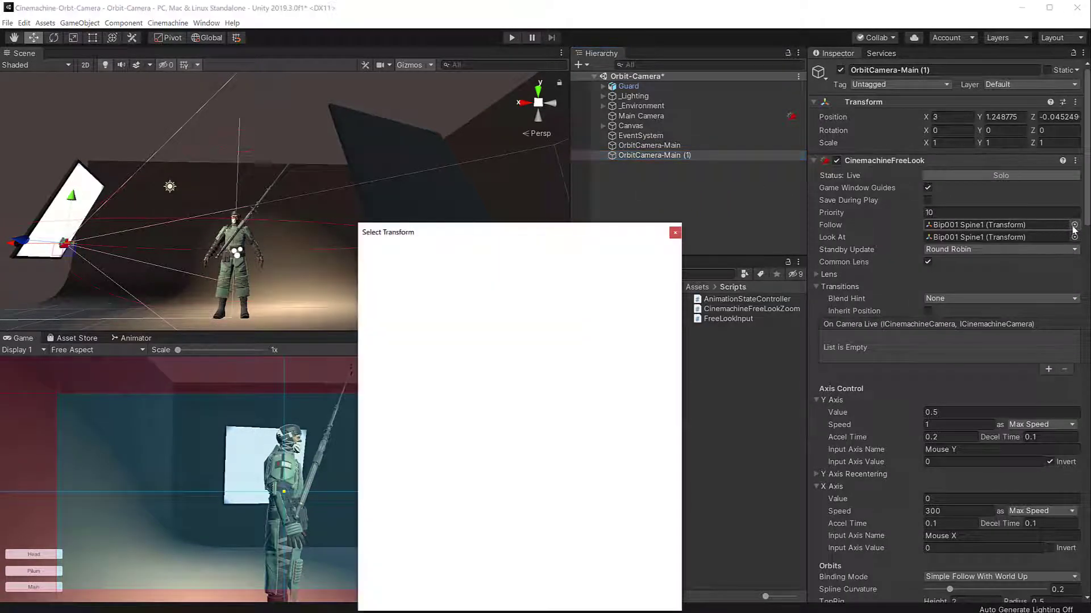
{"action": "type", "text": "head"}
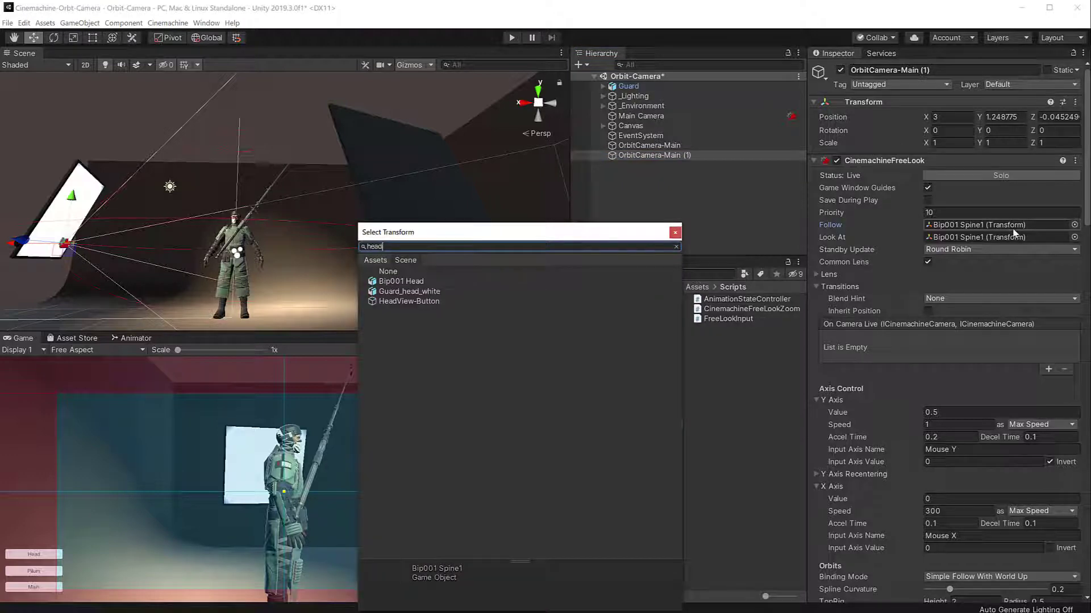
{"action": "left_click", "coordinate": [375, 281]}
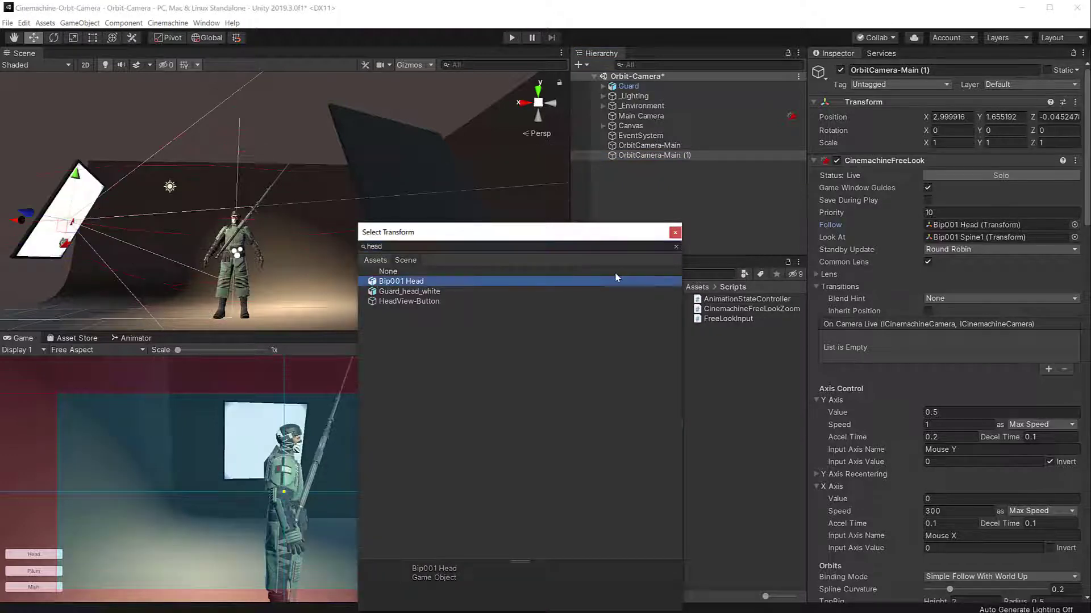
{"action": "left_click", "coordinate": [453, 292]}
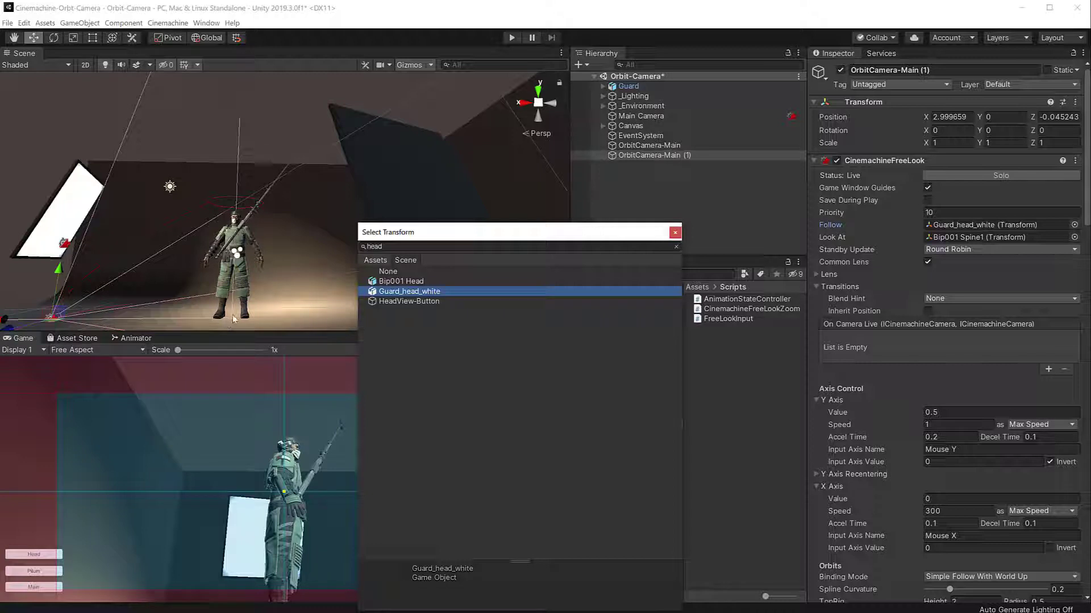
{"action": "left_click", "coordinate": [418, 282]}
{"action": "left_click", "coordinate": [1074, 237]}
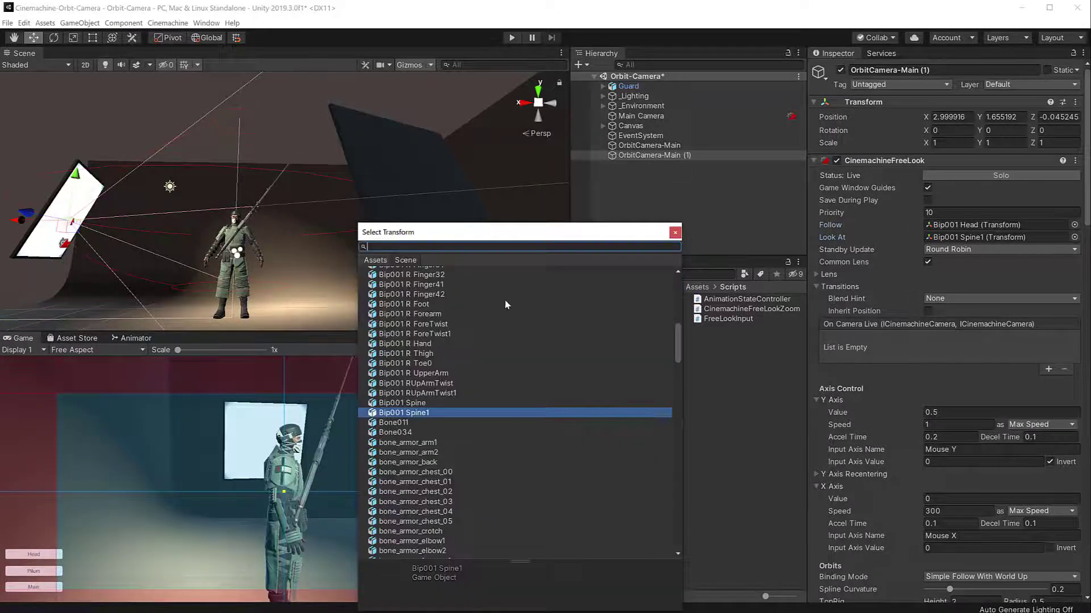
{"action": "type", "text": "hea"}
{"action": "left_click", "coordinate": [409, 282]}
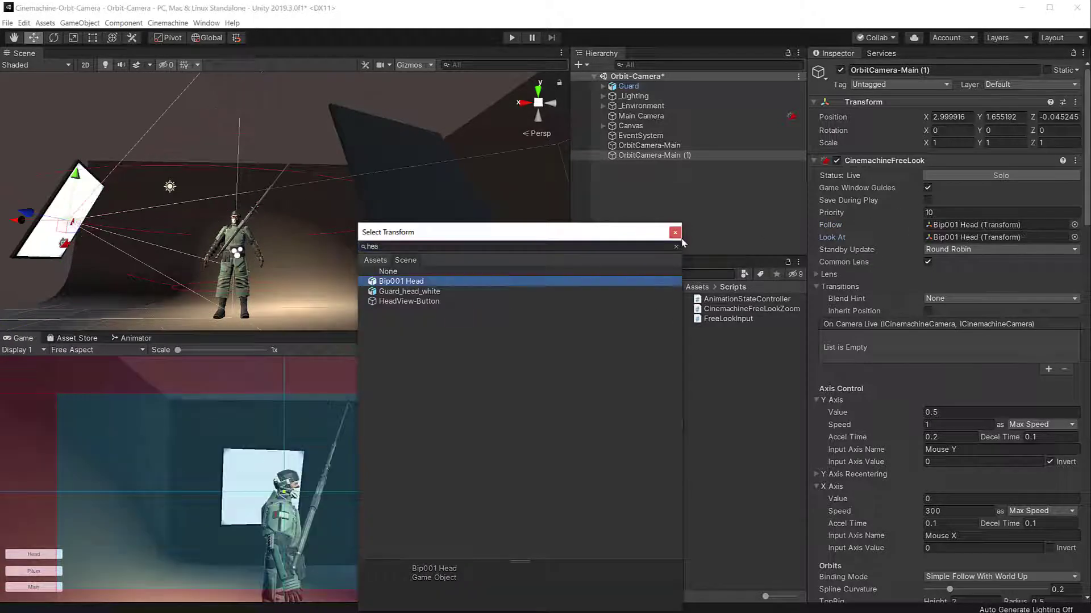
{"action": "left_click", "coordinate": [676, 233]}
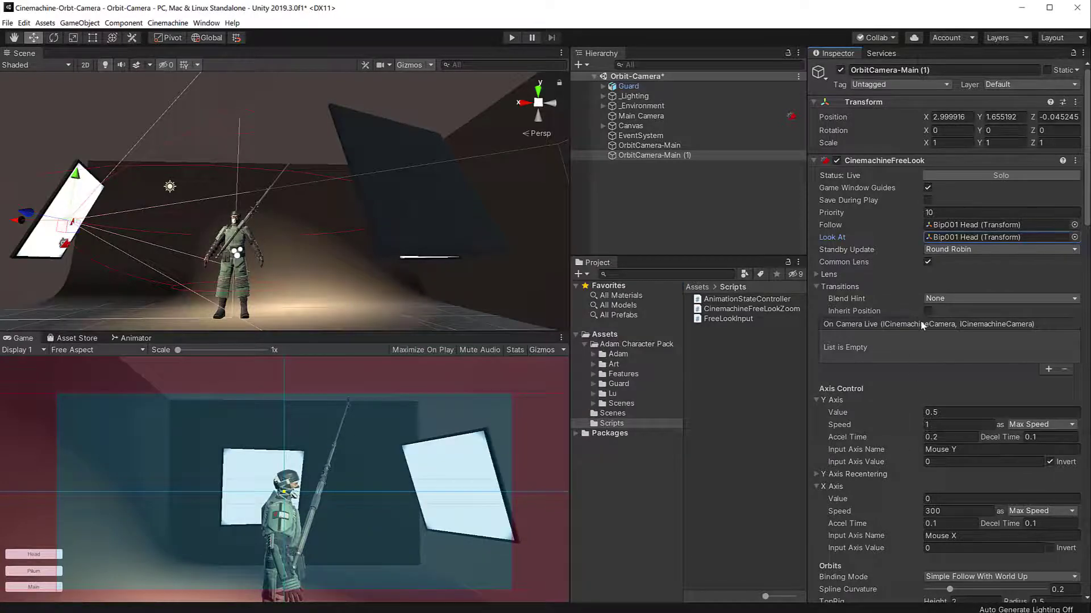
{"action": "scroll", "coordinate": [915, 386], "scroll_direction": "down", "scroll_amount": 10}
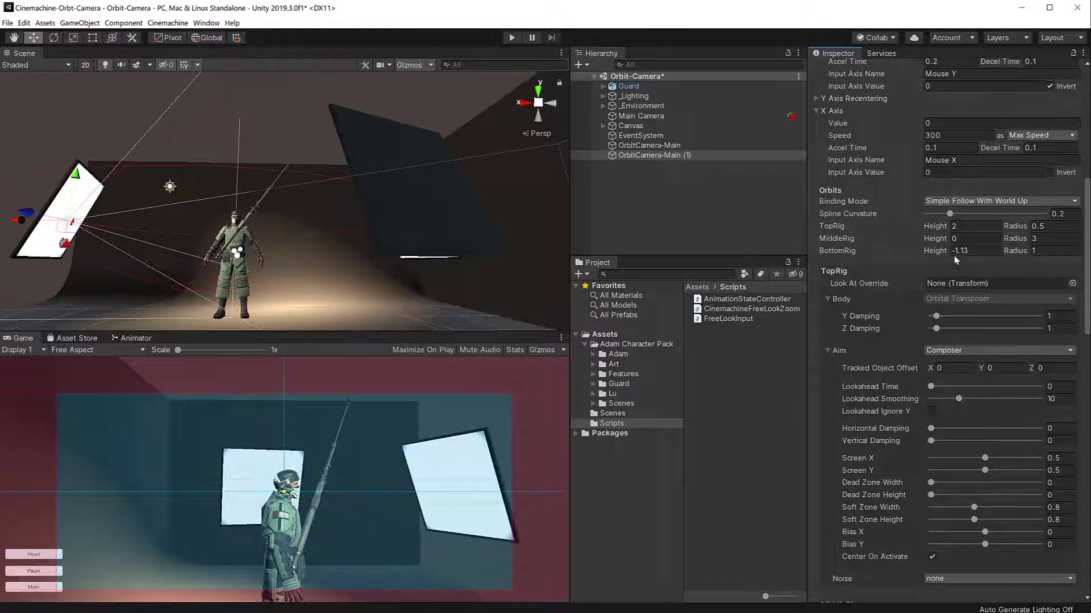
Set the duplicated head camera's orbit heights to 0.25 for TopRig and -0.25 for BottomRig
{"action": "left_click", "coordinate": [960, 226]}
{"action": "type", "text": "0.25"}
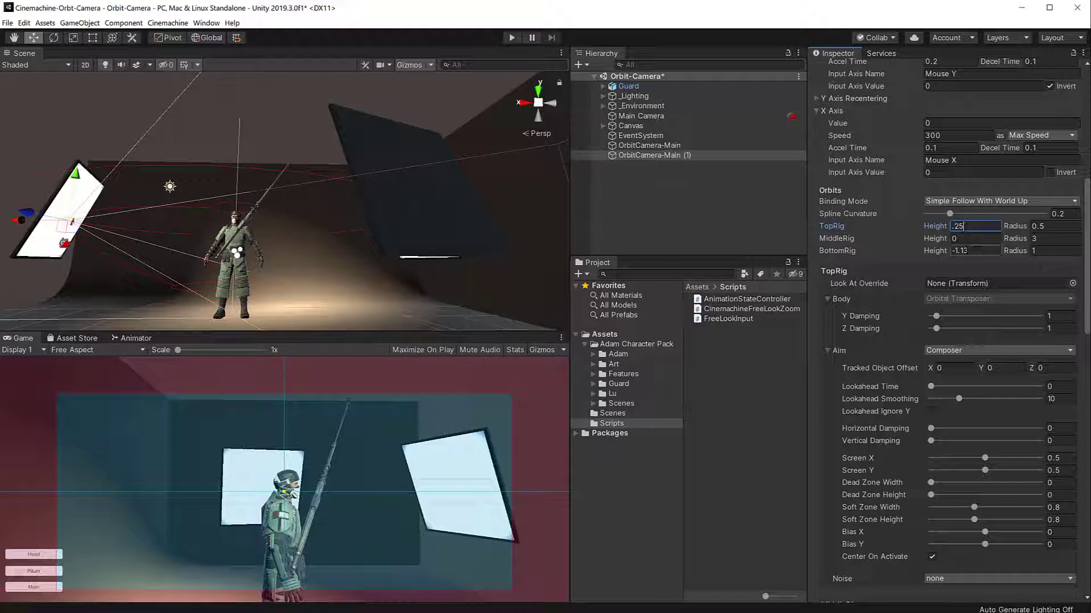
{"action": "left_click", "coordinate": [974, 250]}
{"action": "type", "text": "-"}
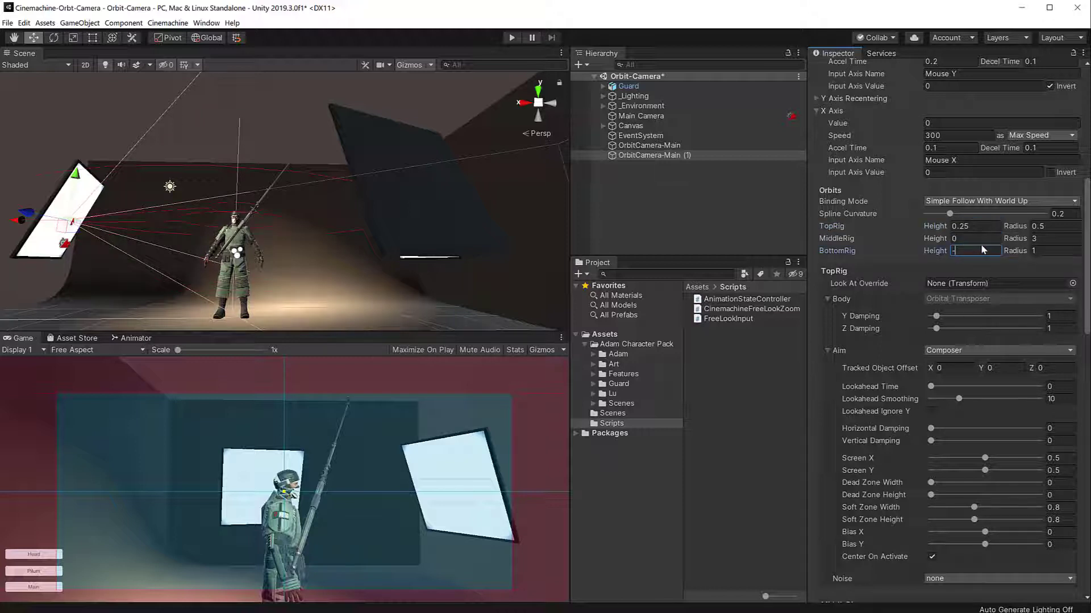
{"action": "type", "text": ".25"}
Set the duplicated camera's orbit radii to 0.5 for TopRig, 1 for MiddleRig and 0.5 for BottomRig
{"action": "left_click", "coordinate": [1056, 226]}
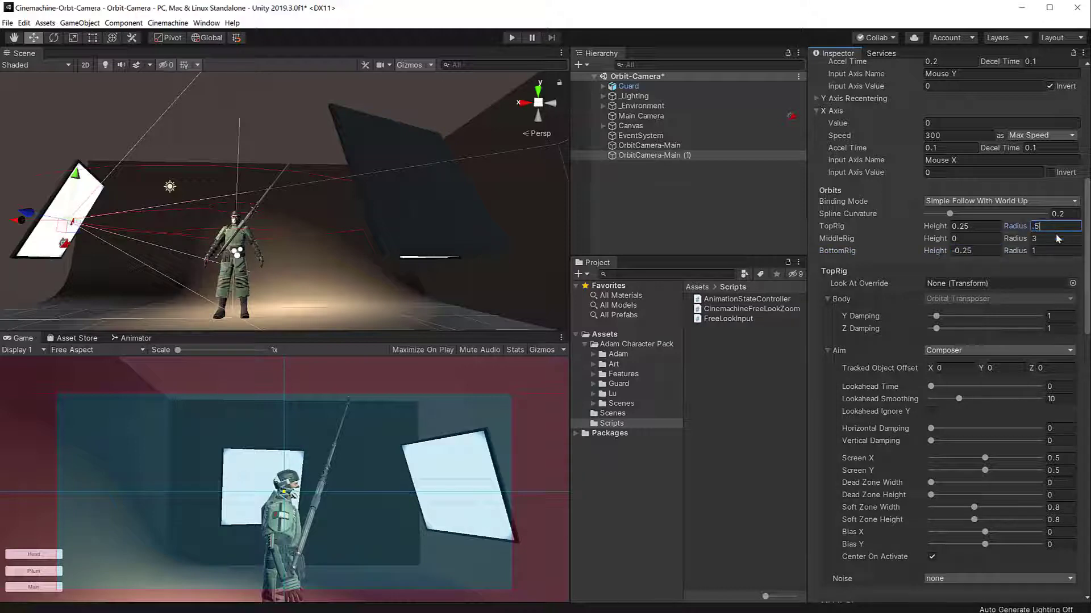
{"action": "left_click", "coordinate": [1052, 239]}
{"action": "type", "text": "1"}
{"action": "left_click", "coordinate": [1051, 250]}
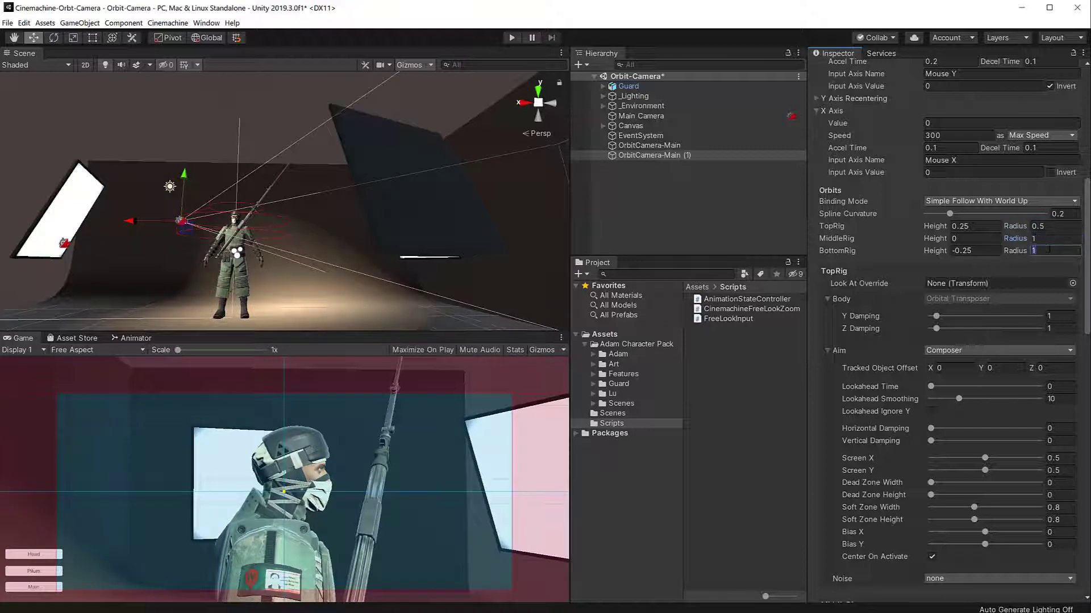
{"action": "type", "text": ".5"}
Rename the duplicated camera object OrbitCamera-Head
{"action": "left_click", "coordinate": [917, 117]}
{"action": "scroll", "coordinate": [917, 117], "scroll_direction": "up", "scroll_amount": 10}
{"action": "left_click", "coordinate": [931, 70]}
{"action": "left_click_drag", "start_coordinate": [930, 70], "coordinate": [905, 71]}
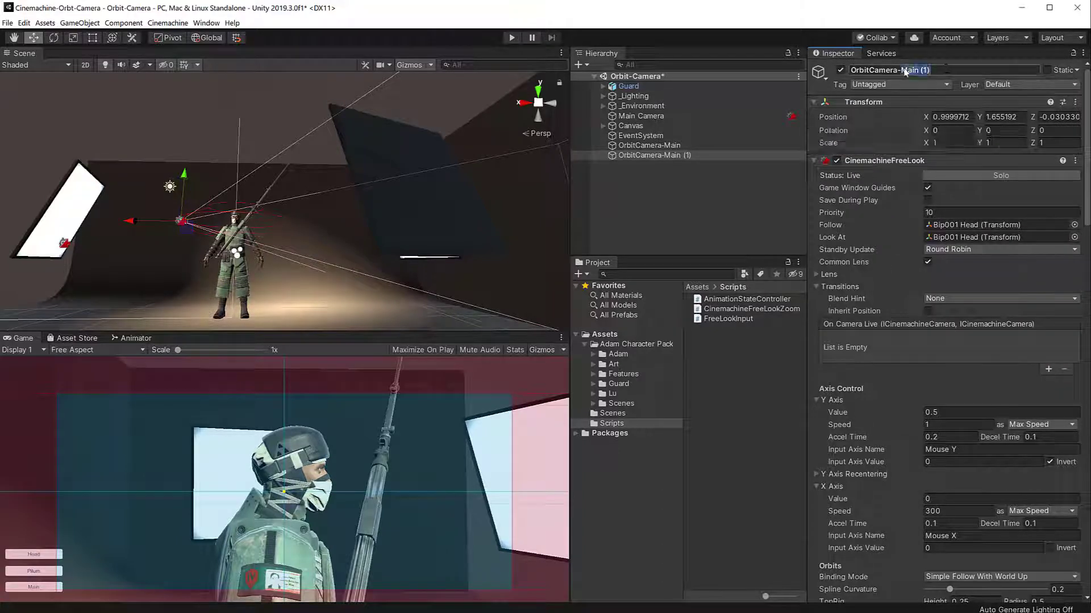
{"action": "type", "text": "Head"}
{"action": "key", "text": "Return"}
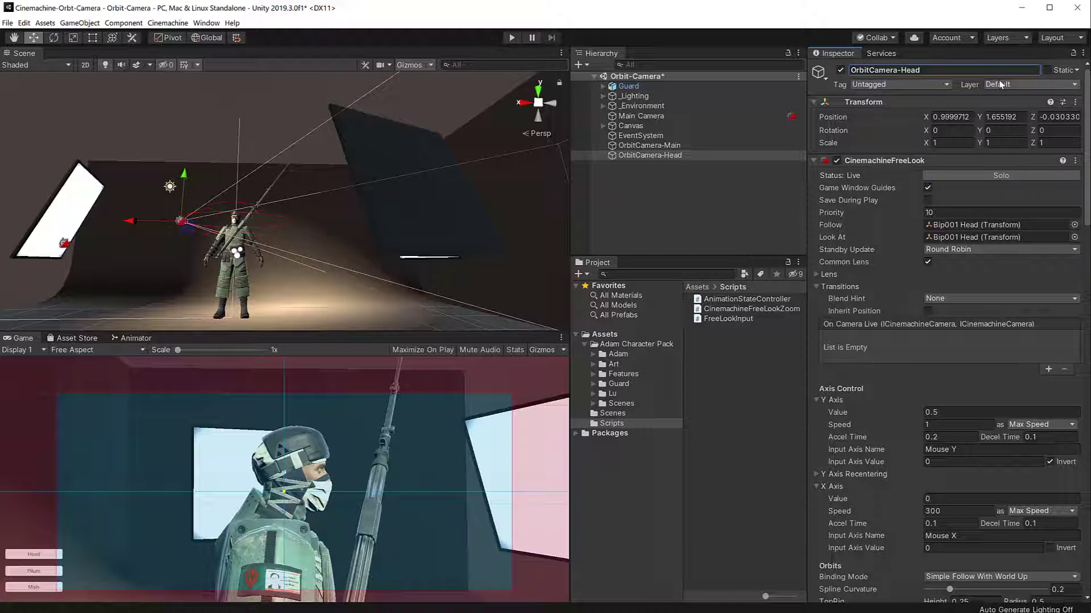
Duplicate OrbitCamera-Head and rename the copy OrbitCamera-Pilum
{"action": "right_click", "coordinate": [681, 158]}
{"action": "left_click", "coordinate": [707, 200]}
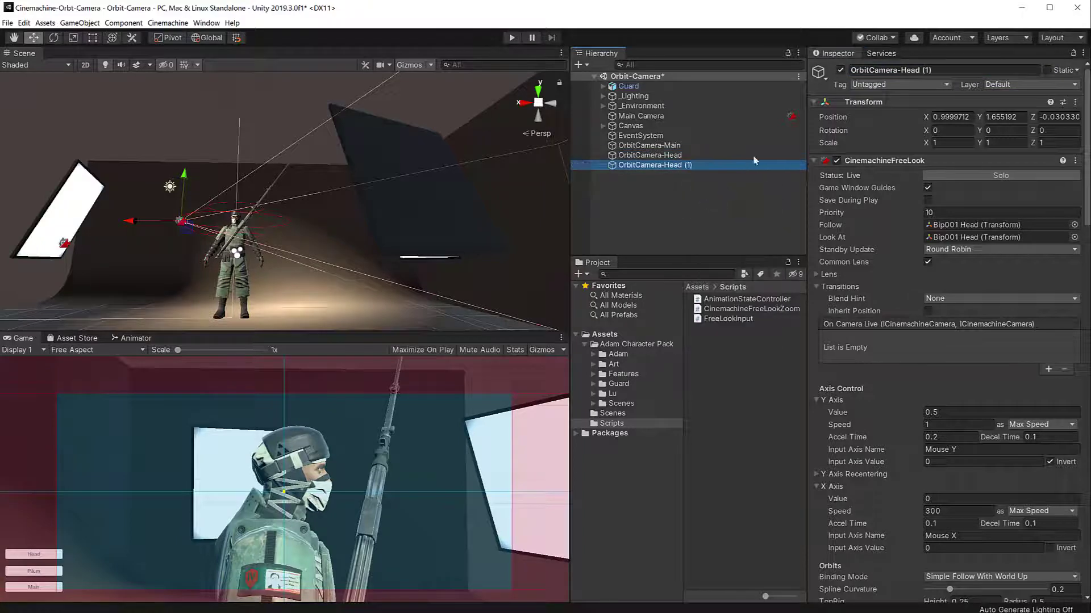
{"action": "left_click", "coordinate": [934, 71]}
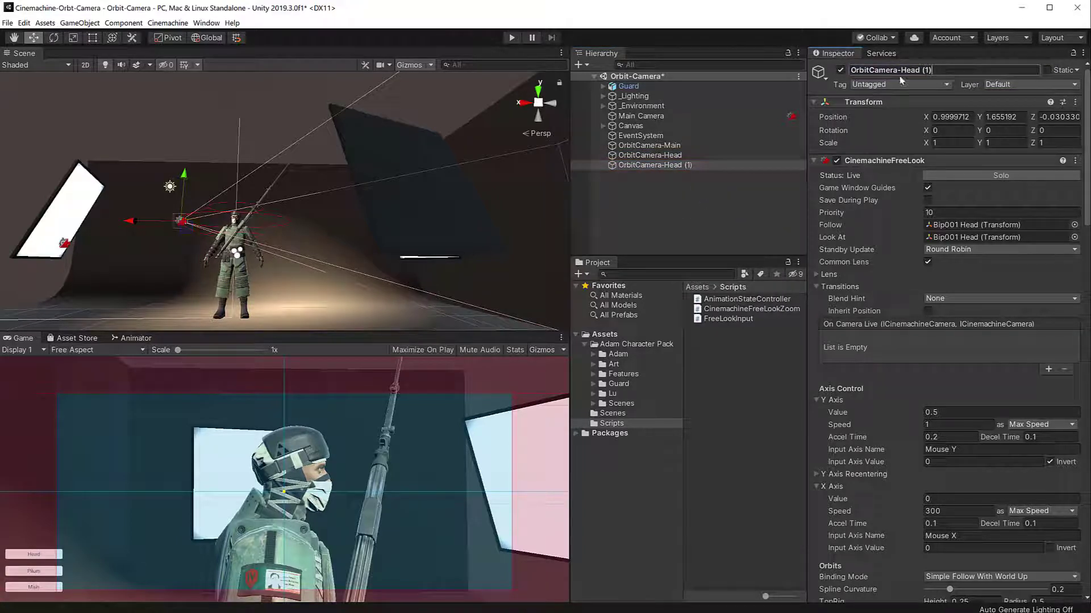
{"action": "key", "text": "BackSpace"}
{"action": "key", "text": "BackSpace"}
{"action": "key", "text": "BackSpace"}
{"action": "key", "text": "BackSpace"}
{"action": "key", "text": "BackSpace"}
{"action": "key", "text": "BackSpace"}
{"action": "key", "text": "BackSpace"}
{"action": "key", "text": "BackSpace"}
{"action": "type", "text": "Pilum"}
{"action": "key", "text": "Return"}
Set both the Follow and Look At targets of OrbitCamera-Pilum to Guard_ShockPilum
{"action": "left_click", "coordinate": [1074, 225]}
{"action": "type", "text": "pilu"}
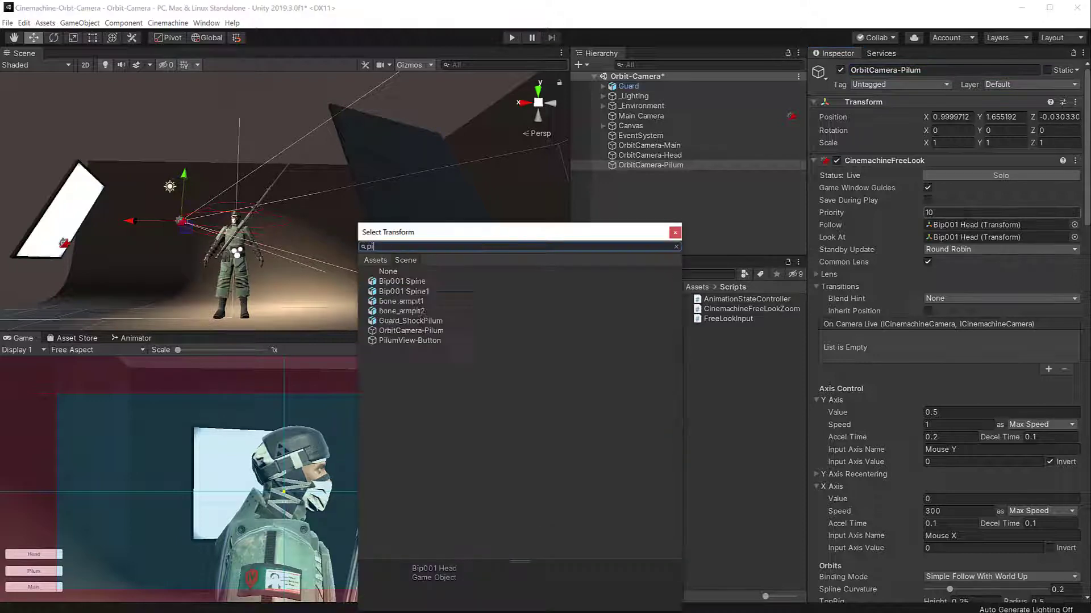
{"action": "left_click", "coordinate": [411, 281]}
{"action": "key", "text": "BackSpace"}
{"action": "key", "text": "BackSpace"}
{"action": "key", "text": "BackSpace"}
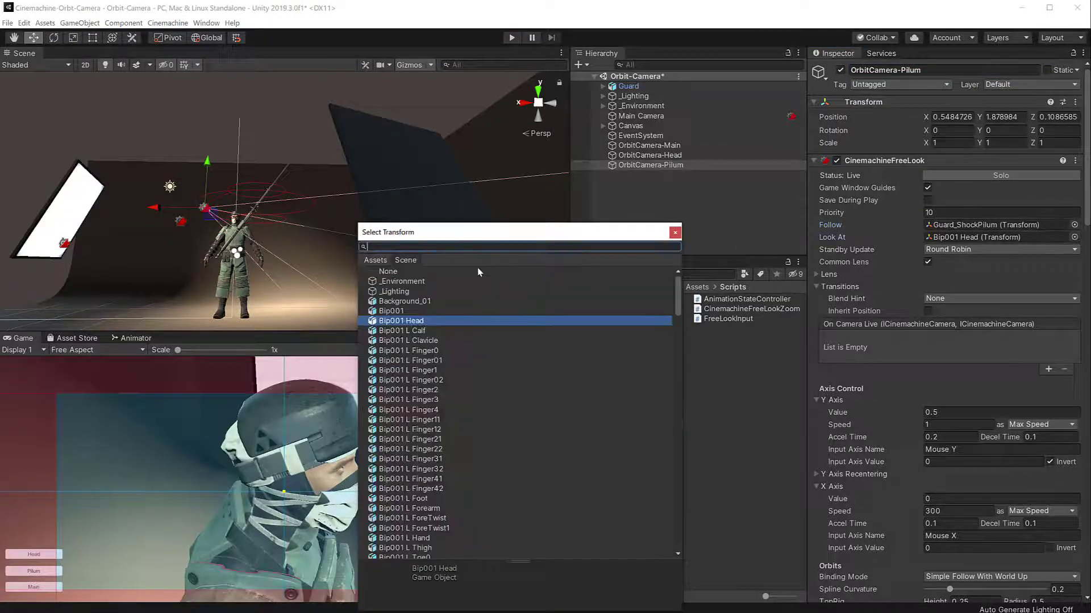
{"action": "type", "text": "ilu"}
{"action": "double_click", "coordinate": [411, 281]}
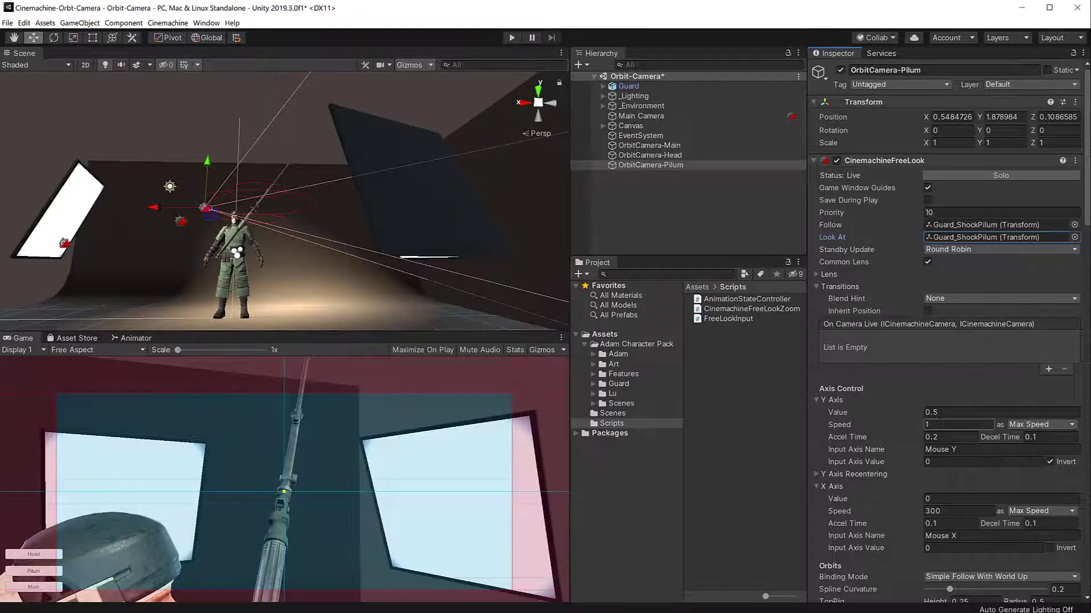
Set OrbitCamera-Pilum's orbits to TopRig height 2 and radius 1, MiddleRig radius 3, and BottomRig height -1 and radius 1
{"action": "scroll", "coordinate": [888, 371], "scroll_direction": "down", "scroll_amount": 5}
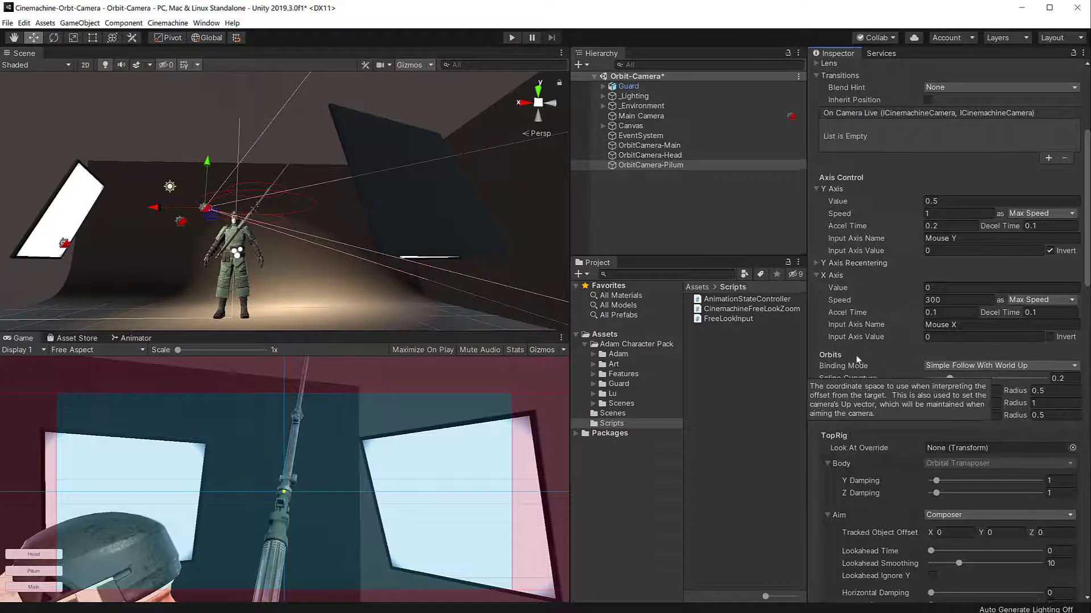
{"action": "left_click", "coordinate": [968, 391]}
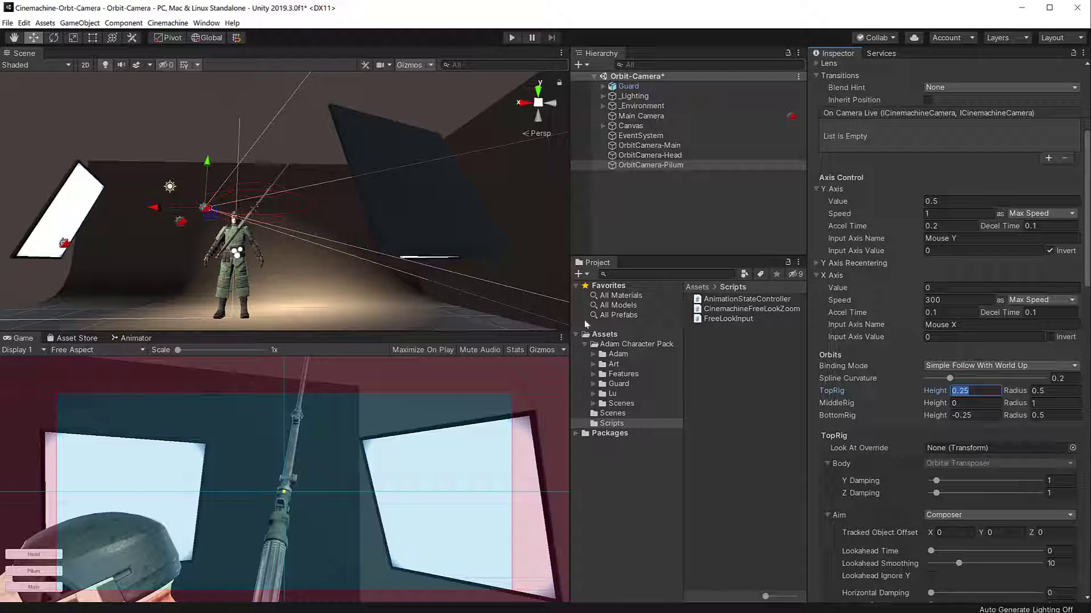
{"action": "type", "text": "2"}
{"action": "left_click", "coordinate": [1049, 391]}
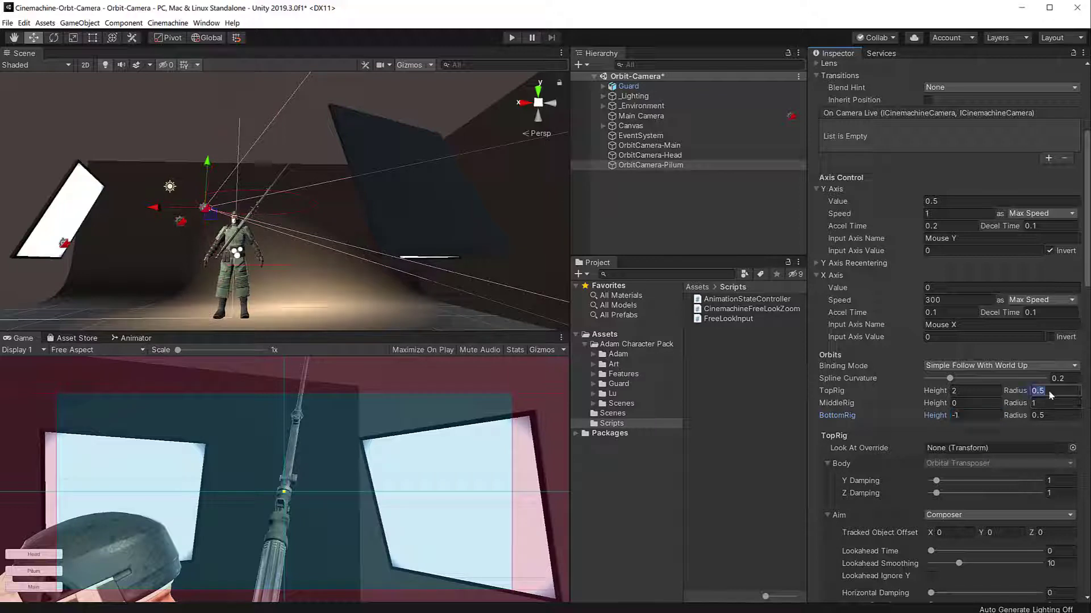
{"action": "type", "text": "1"}
{"action": "left_click", "coordinate": [1050, 403]}
{"action": "type", "text": "3"}
{"action": "left_click", "coordinate": [1050, 415]}
{"action": "type", "text": "1"}
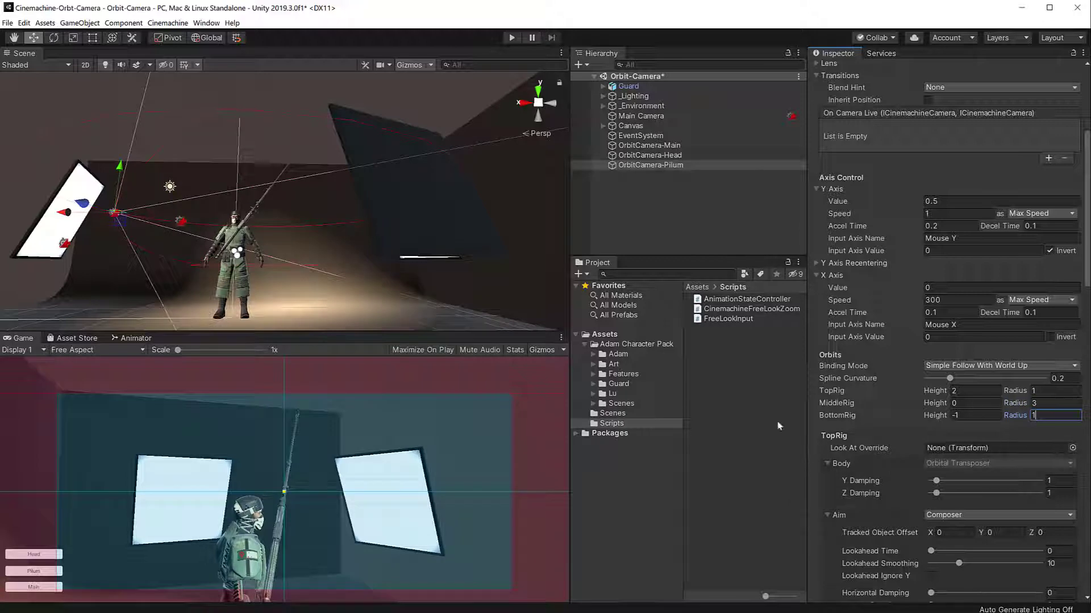
Examine the Main, Head and Pilum orbit cameras one after another
{"action": "left_click", "coordinate": [632, 190]}
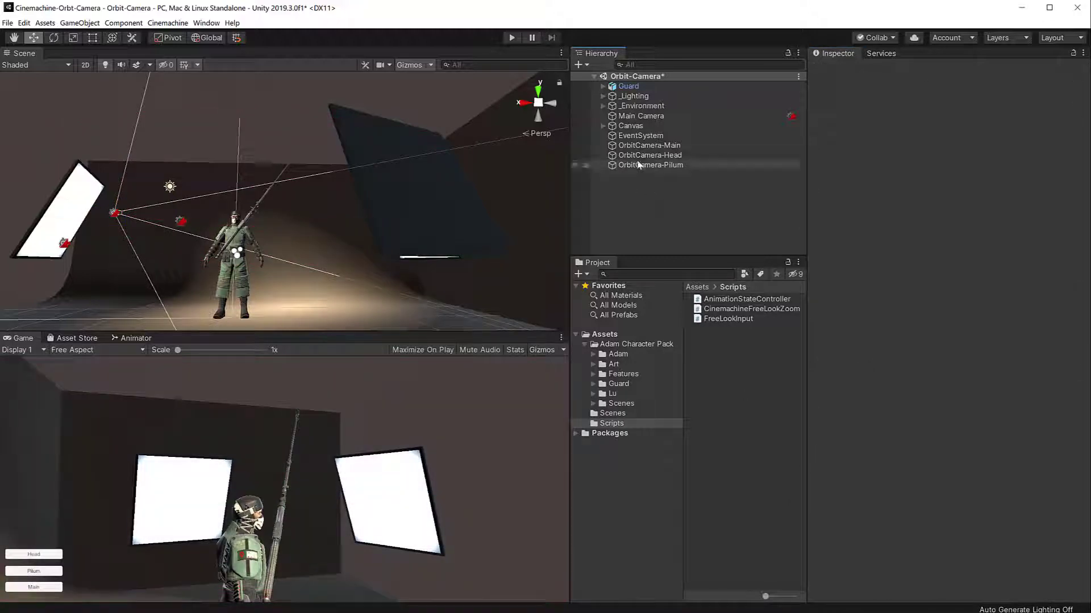
{"action": "left_click", "coordinate": [649, 166]}
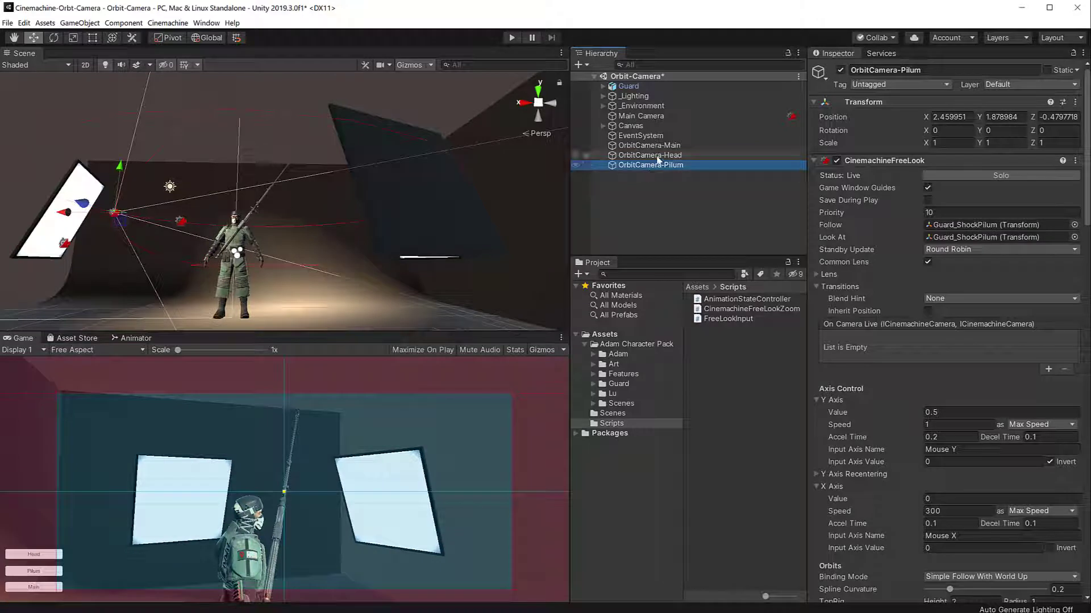
{"action": "left_click", "coordinate": [657, 157]}
{"action": "left_click", "coordinate": [660, 147]}
{"action": "left_click", "coordinate": [662, 157]}
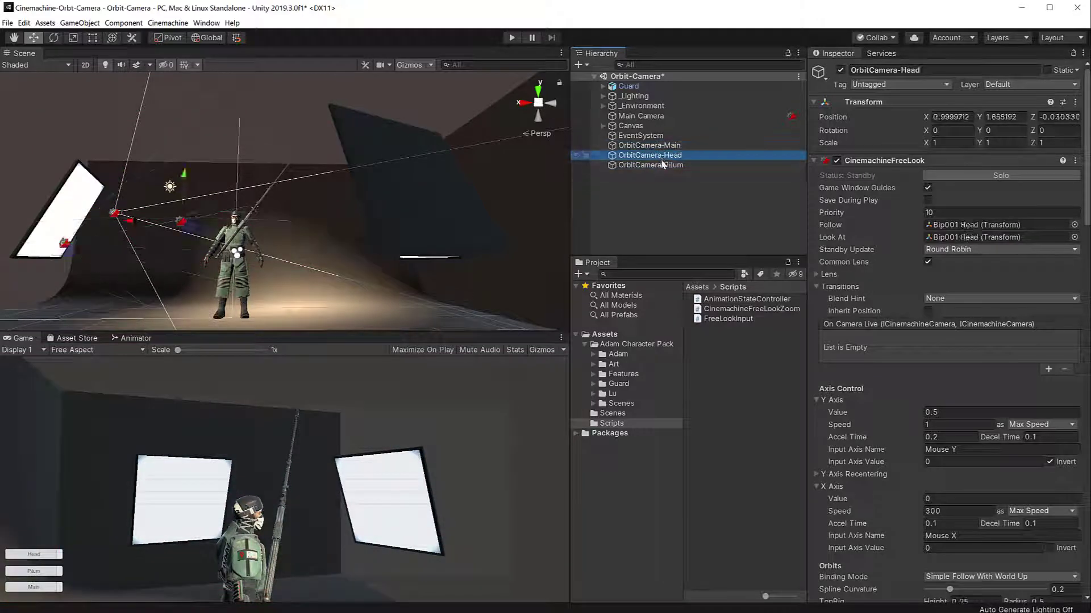
{"action": "left_click", "coordinate": [662, 164]}
{"action": "left_click", "coordinate": [661, 155]}
{"action": "left_click", "coordinate": [659, 146]}
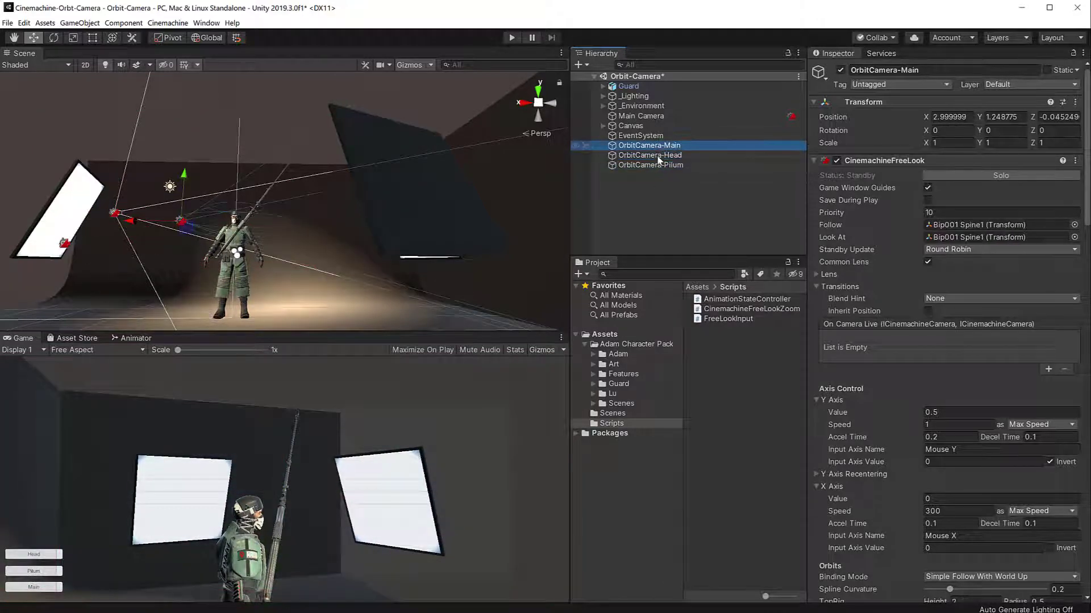
Create an empty object at the scene root and name it StateDrivenCamera
{"action": "left_click", "coordinate": [655, 186]}
{"action": "right_click", "coordinate": [655, 185]}
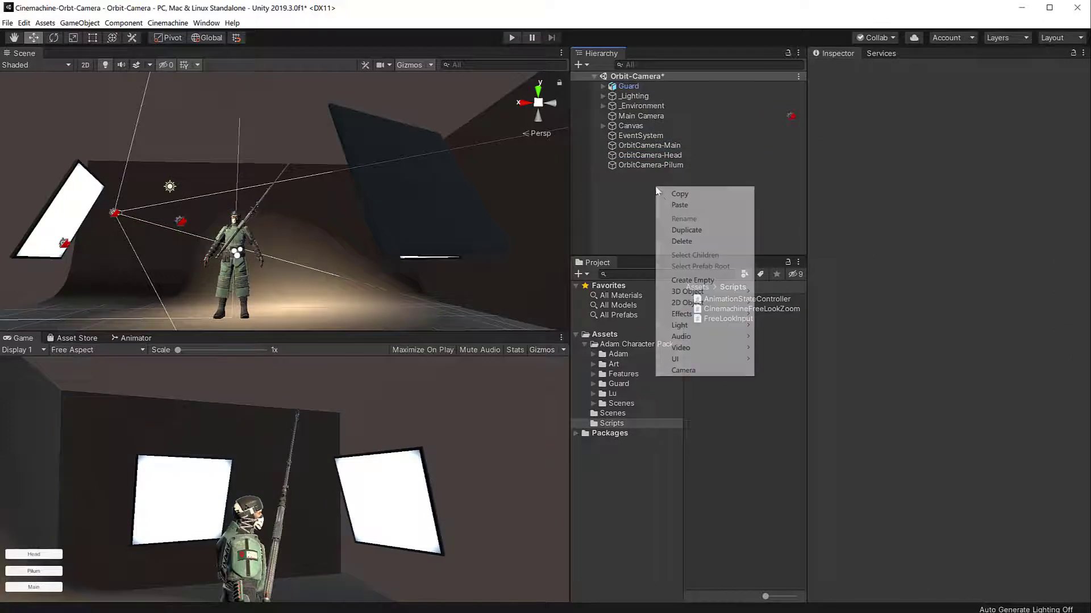
{"action": "left_click", "coordinate": [703, 280]}
{"action": "left_click", "coordinate": [882, 71]}
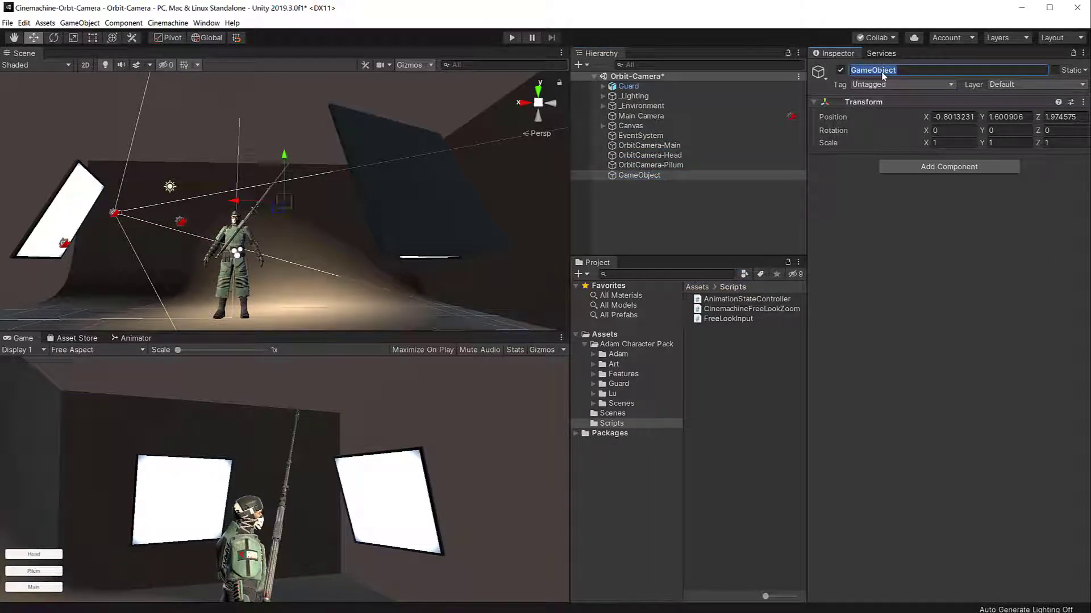
{"action": "type", "text": "Stat"}
{"action": "key", "text": "BackSpace"}
{"action": "key", "text": "BackSpace"}
{"action": "type", "text": "tateDrivenCamera"}
{"action": "key", "text": "Return"}
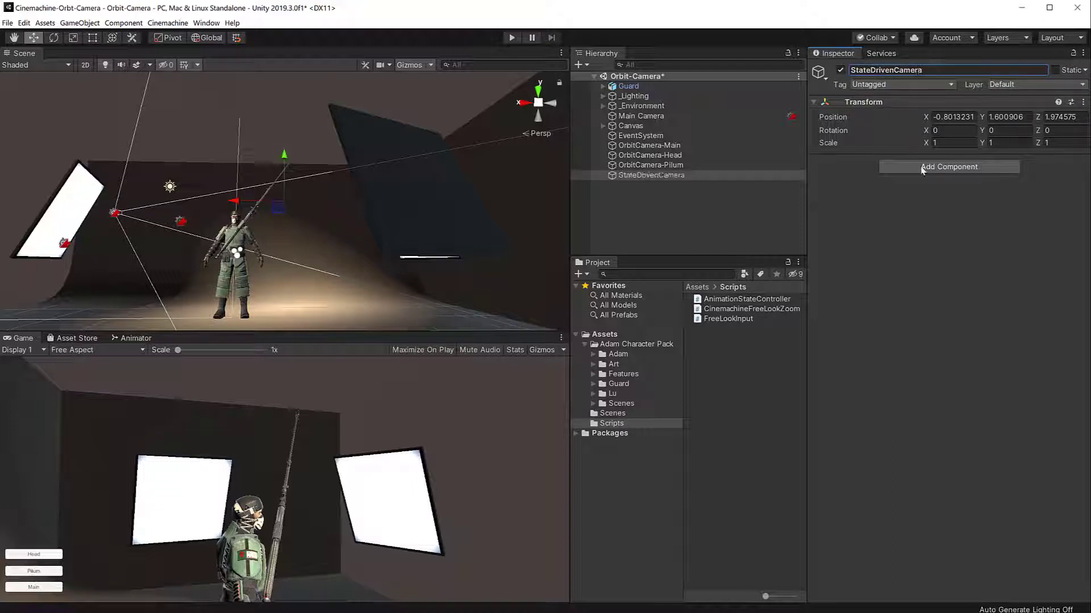
Add a CinemachineStateDrivenCamera component to the StateDrivenCamera object
{"action": "left_click", "coordinate": [1000, 170]}
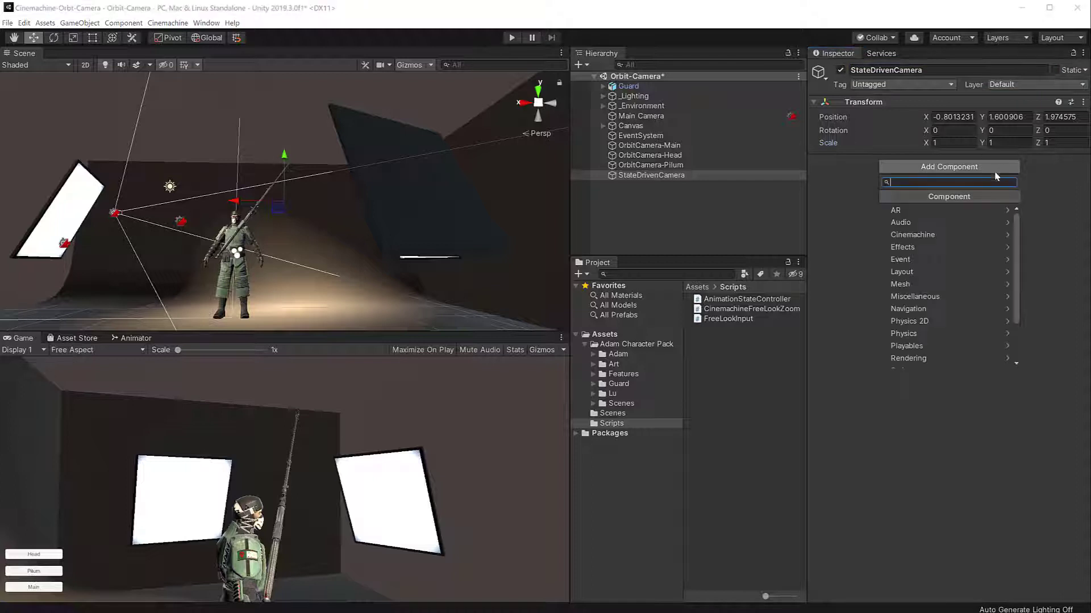
{"action": "left_click", "coordinate": [966, 235]}
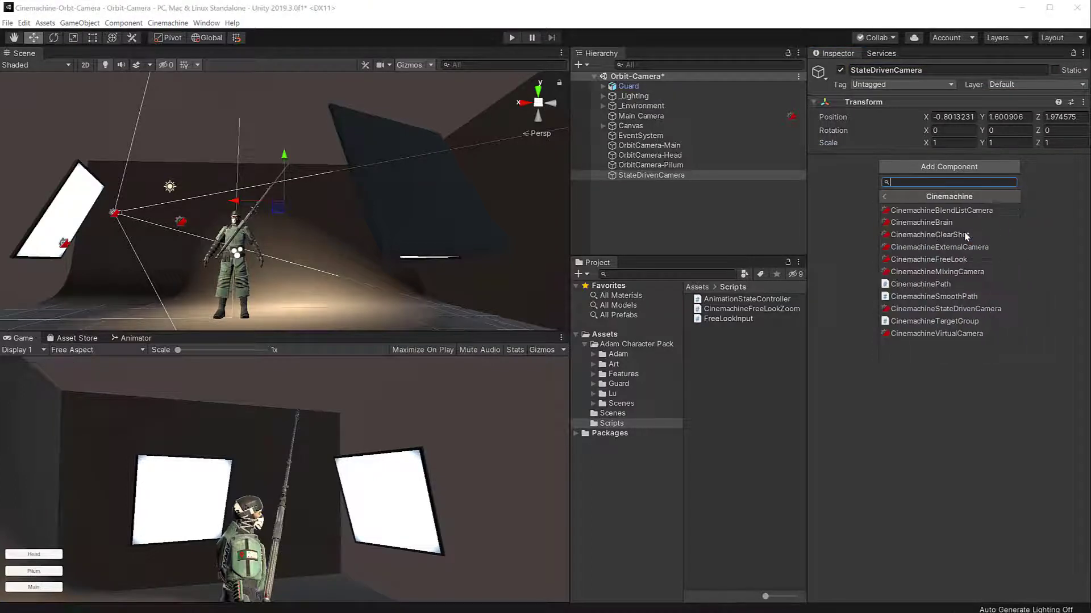
{"action": "left_click", "coordinate": [943, 309]}
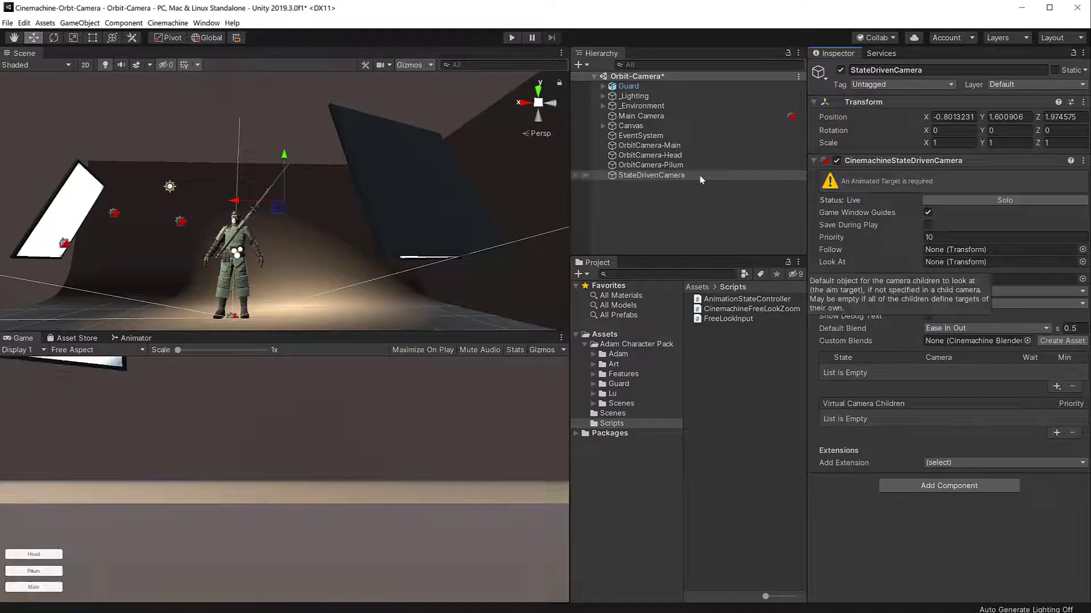
Make OrbitCamera-Main, OrbitCamera-Head and OrbitCamera-Pilum children of StateDrivenCamera and select the parent
{"action": "left_click", "coordinate": [648, 146]}
{"action": "left_click", "coordinate": [650, 164], "text": "shift"}
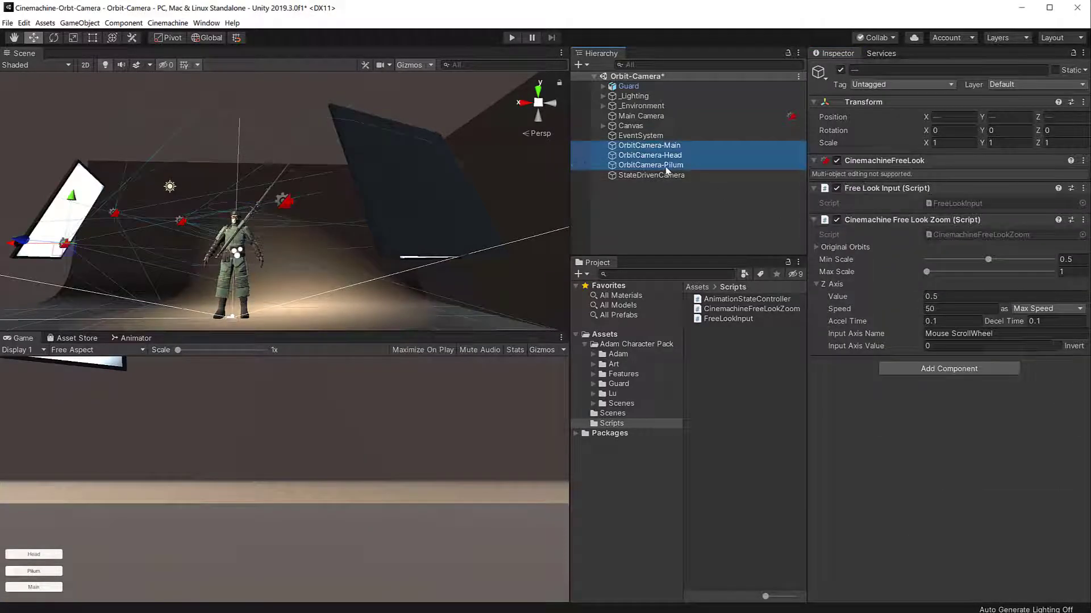
{"action": "left_click_drag", "start_coordinate": [659, 165], "coordinate": [670, 176]}
{"action": "left_click", "coordinate": [676, 147]}
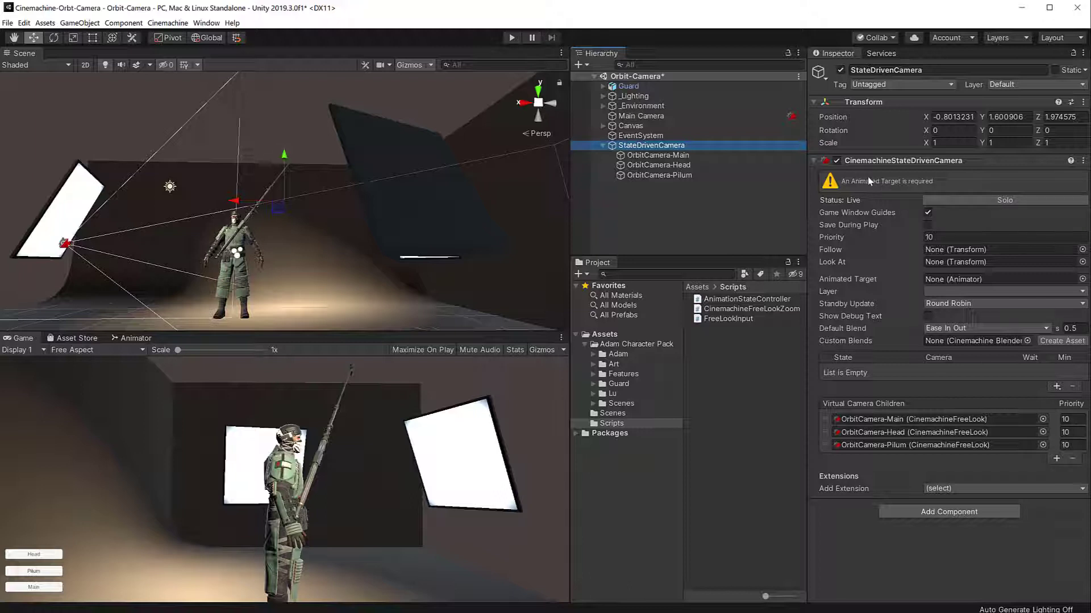
Bring up the Animator view, create a folder named Animations in Assets, and open it
{"action": "left_click", "coordinate": [137, 338]}
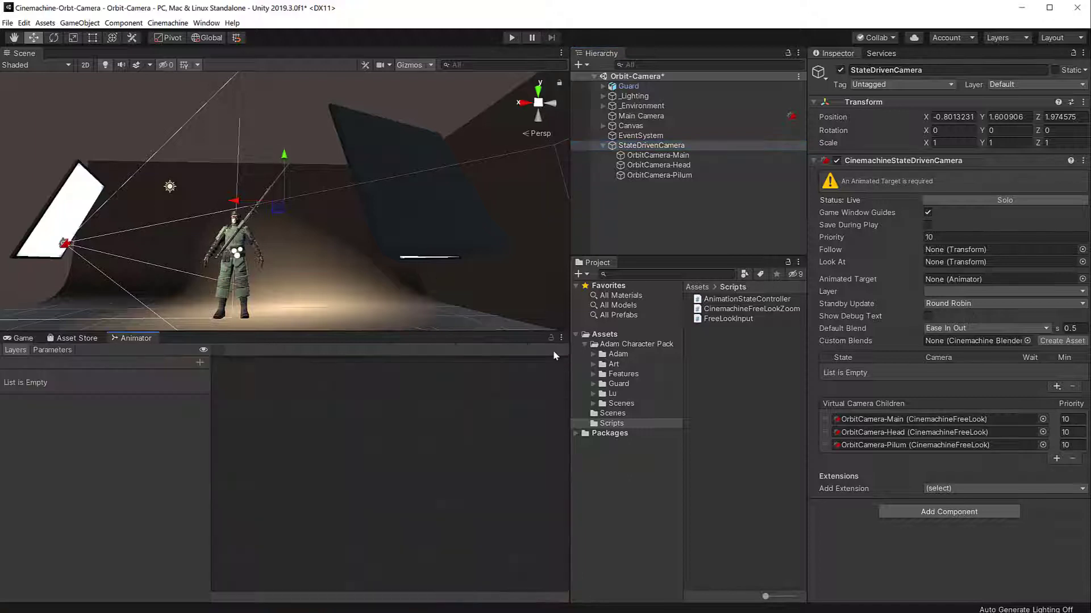
{"action": "left_click", "coordinate": [587, 345]}
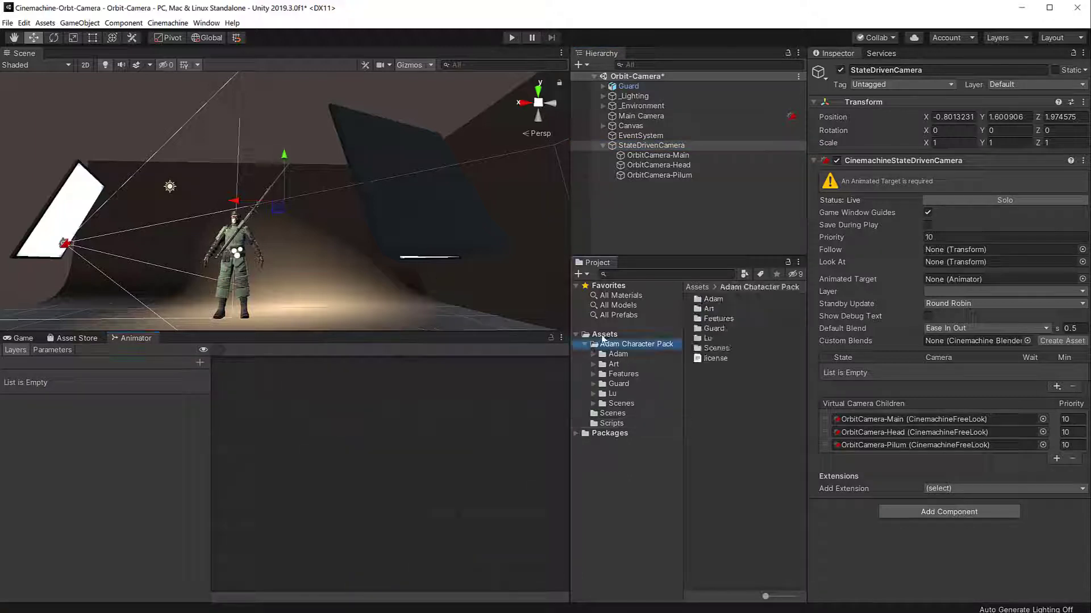
{"action": "left_click", "coordinate": [604, 334]}
{"action": "left_click", "coordinate": [579, 274]}
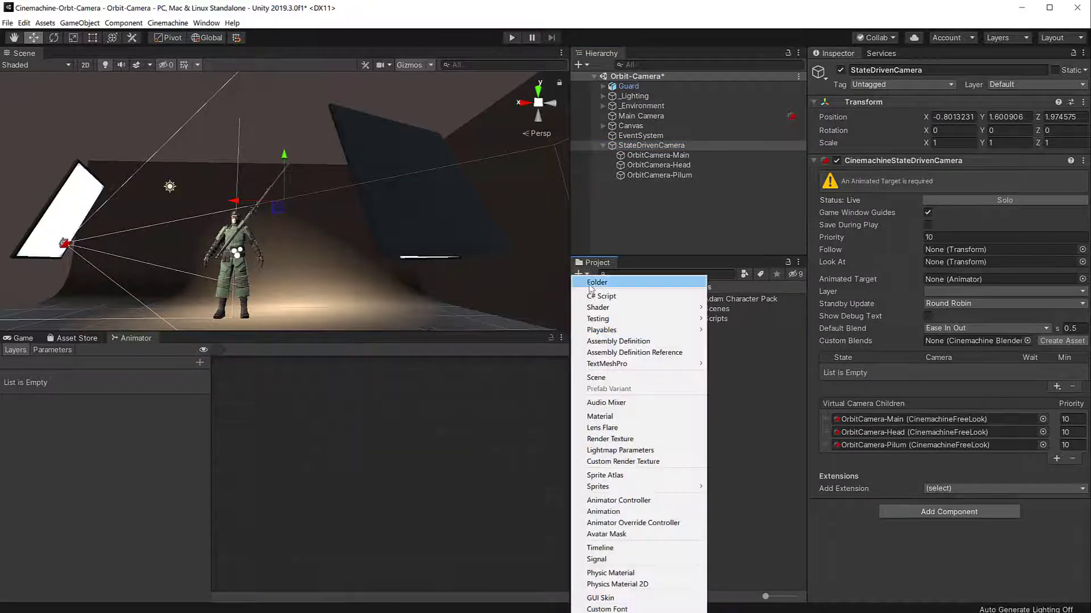
{"action": "left_click", "coordinate": [596, 282]}
{"action": "type", "text": "Animati"}
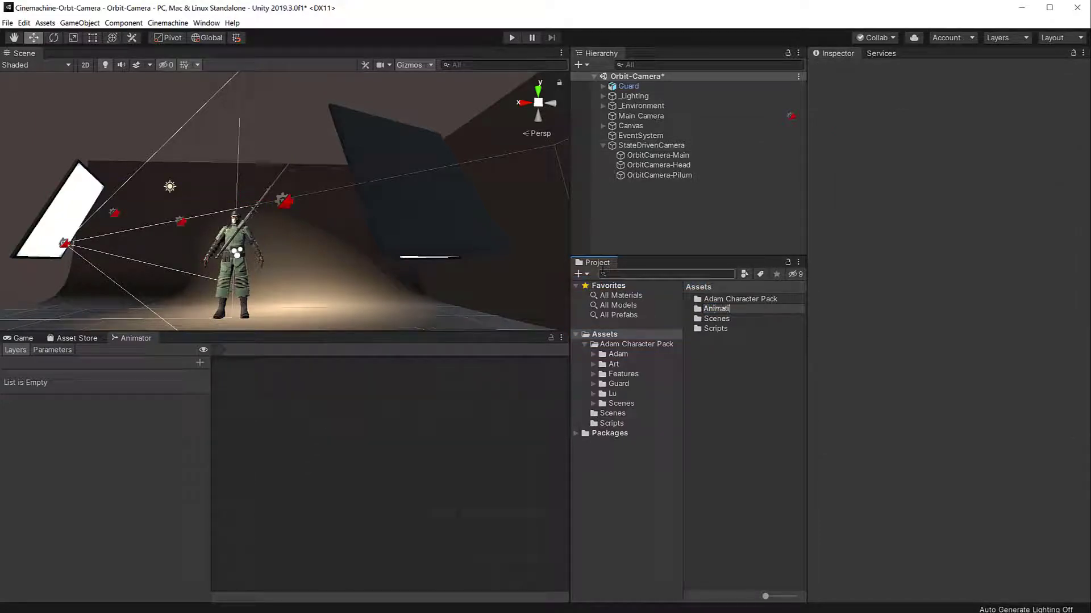
{"action": "type", "text": "ons"}
{"action": "key", "text": "Return"}
{"action": "double_click", "coordinate": [727, 309]}
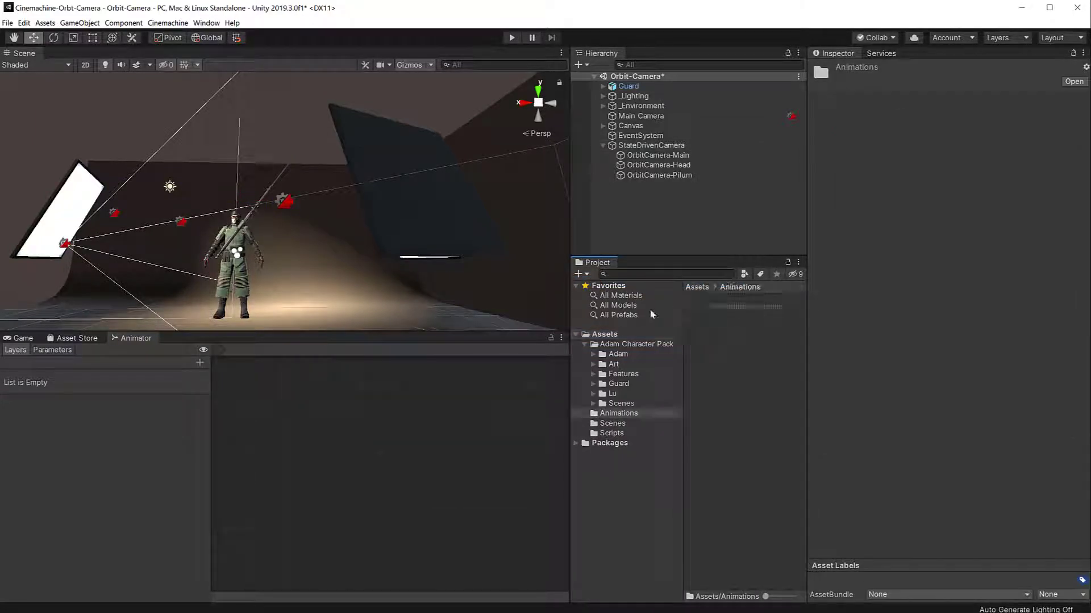
Create an Animator Controller named CameraStates in the Animations folder
{"action": "right_click", "coordinate": [735, 336]}
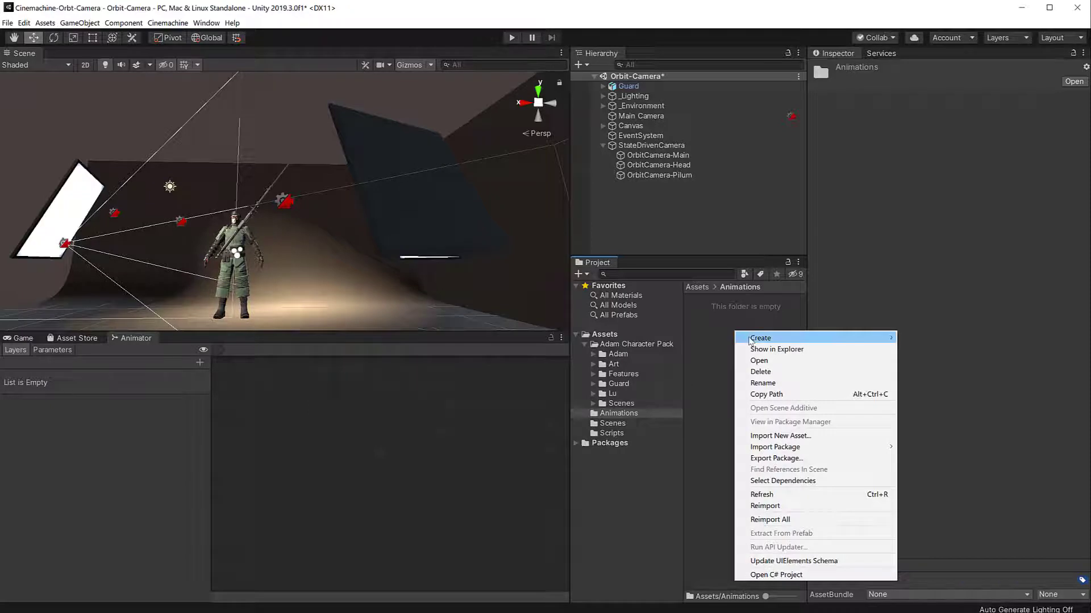
{"action": "mouse_move", "coordinate": [852, 340]}
{"action": "mouse_move", "coordinate": [915, 346]}
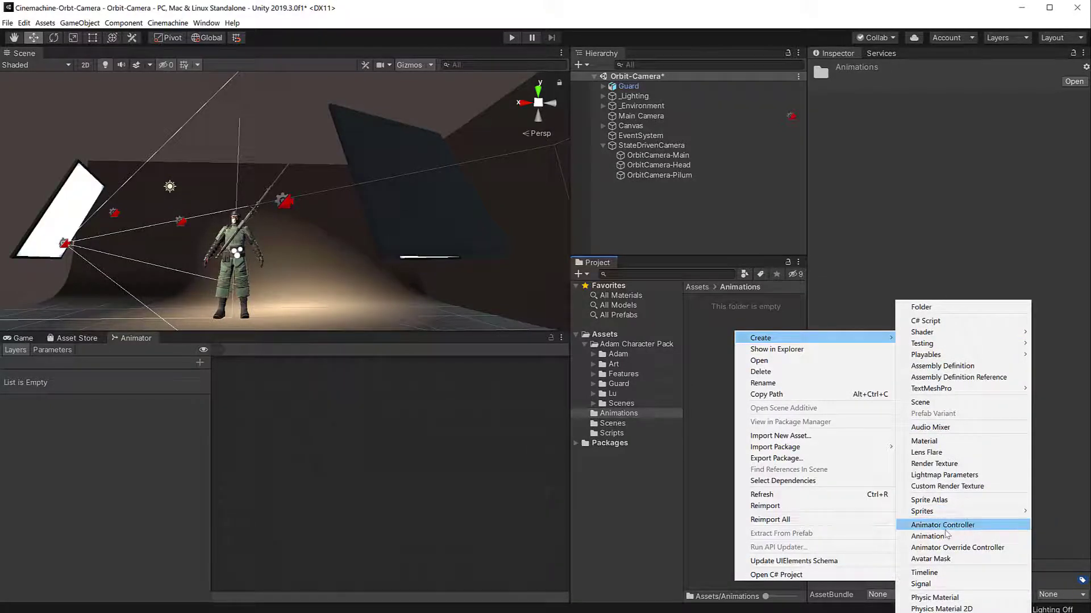
{"action": "left_click", "coordinate": [943, 525]}
{"action": "type", "text": "Cam"}
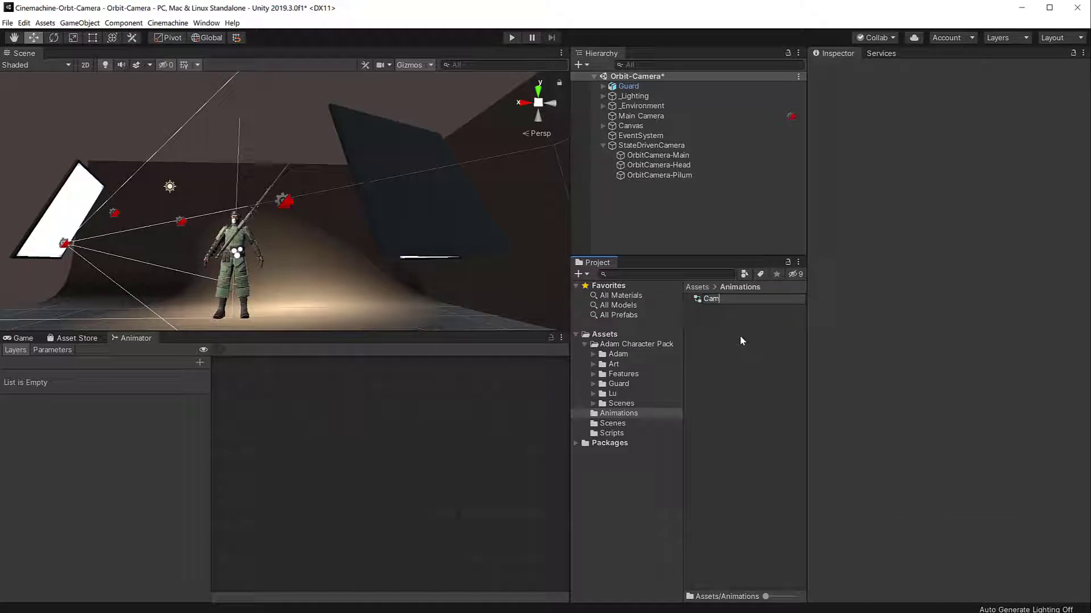
{"action": "type", "text": "eraStates"}
{"action": "key", "text": "Return"}
Add an empty state to the CameraStates graph and name it Main
{"action": "right_click", "coordinate": [341, 463]}
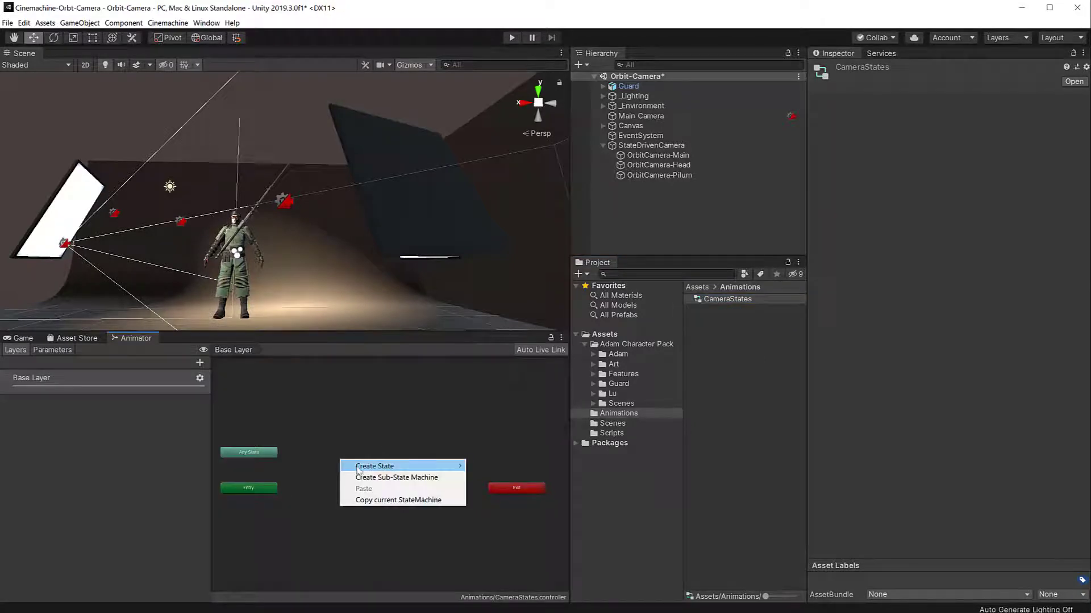
{"action": "mouse_move", "coordinate": [369, 463]}
{"action": "left_click", "coordinate": [480, 466]}
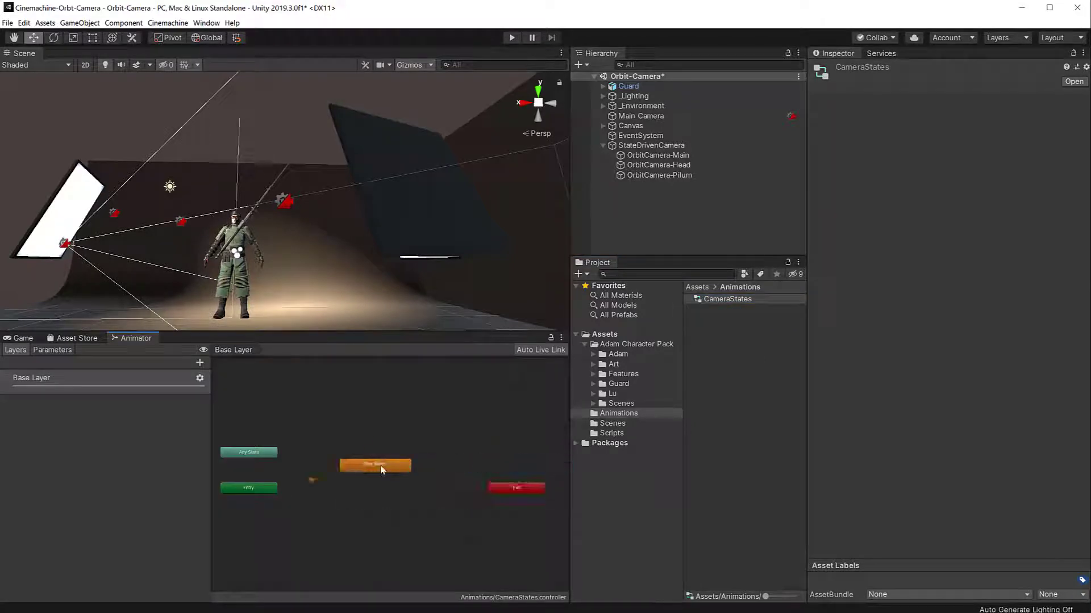
{"action": "left_click", "coordinate": [895, 68]}
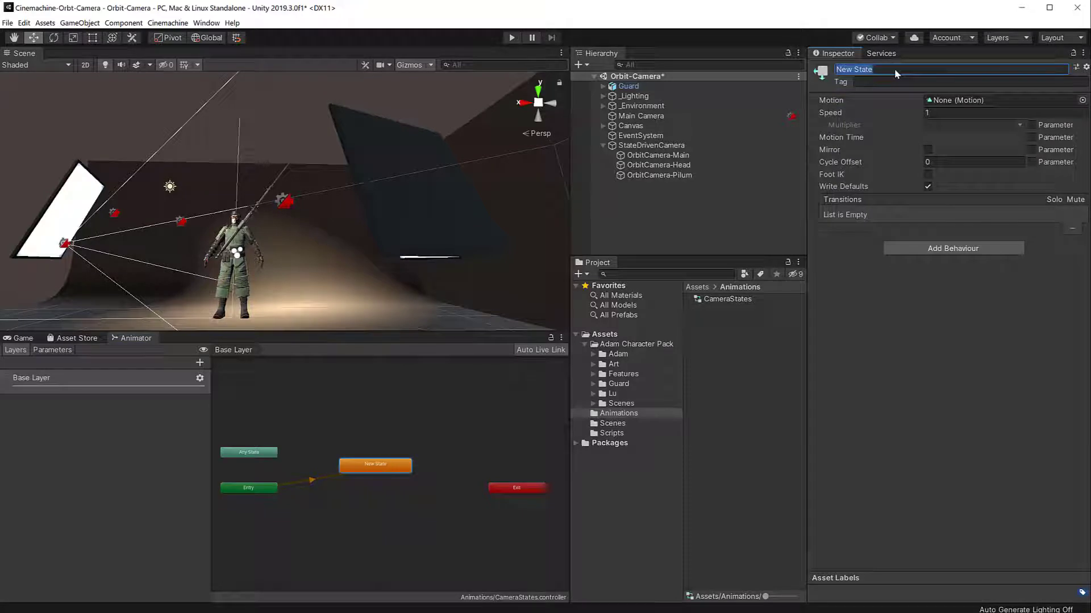
{"action": "key", "text": "BackSpace"}
{"action": "type", "text": "Main"}
{"action": "key", "text": "Return"}
Add a second empty state to the Base Layer and name it Head
{"action": "left_click", "coordinate": [379, 443]}
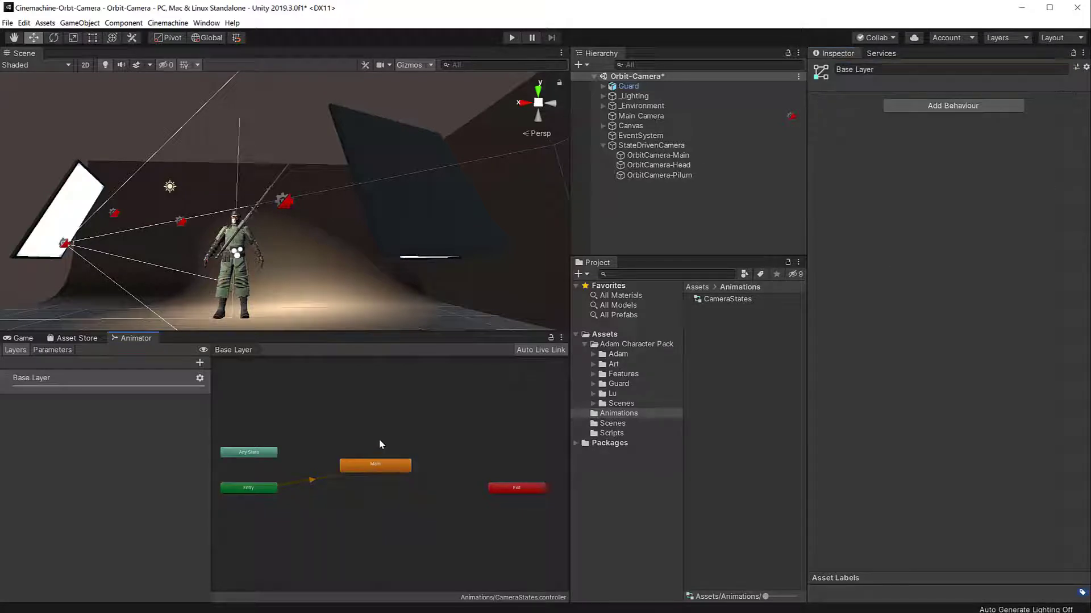
{"action": "right_click", "coordinate": [379, 443]}
{"action": "mouse_move", "coordinate": [392, 448]}
{"action": "left_click", "coordinate": [529, 447]}
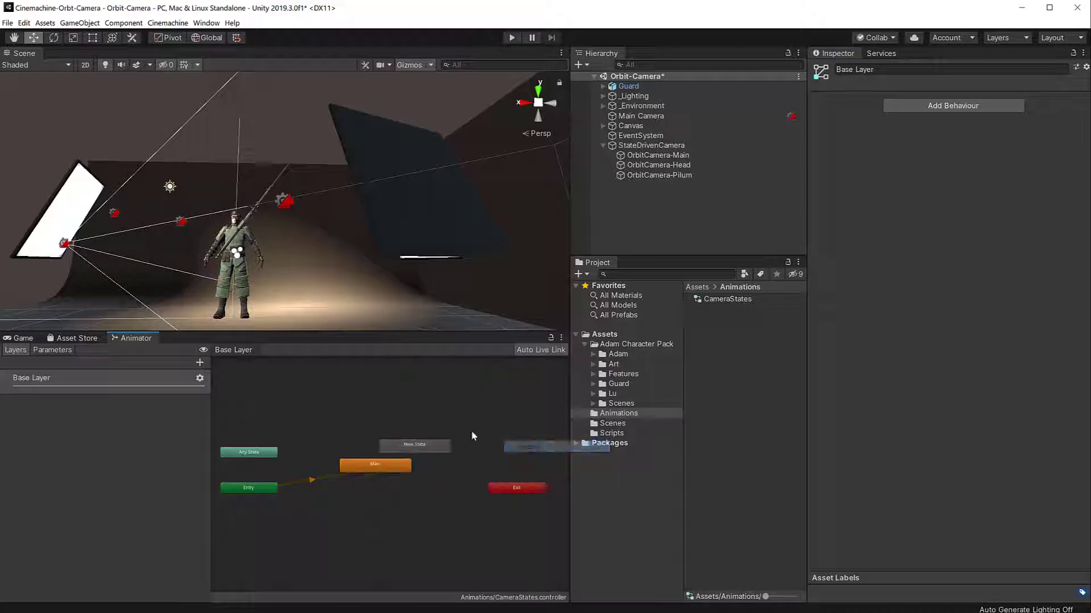
{"action": "left_click", "coordinate": [895, 68]}
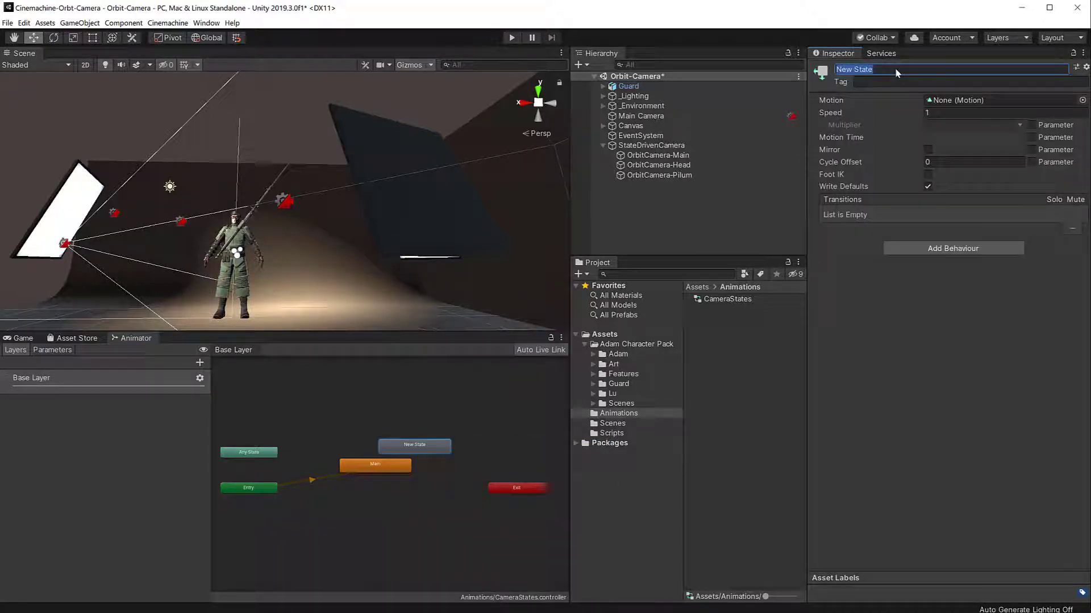
{"action": "type", "text": "Head"}
Add a third empty state to the Base Layer and name it Pilum
{"action": "left_click", "coordinate": [345, 405]}
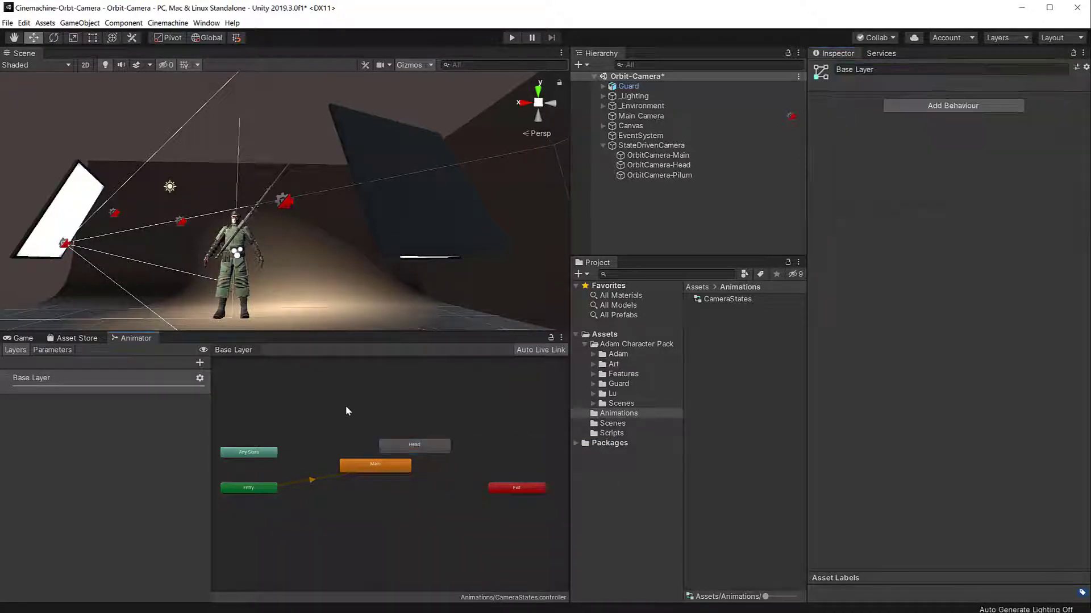
{"action": "right_click", "coordinate": [345, 405]}
{"action": "mouse_move", "coordinate": [423, 413]}
{"action": "left_click", "coordinate": [496, 414]}
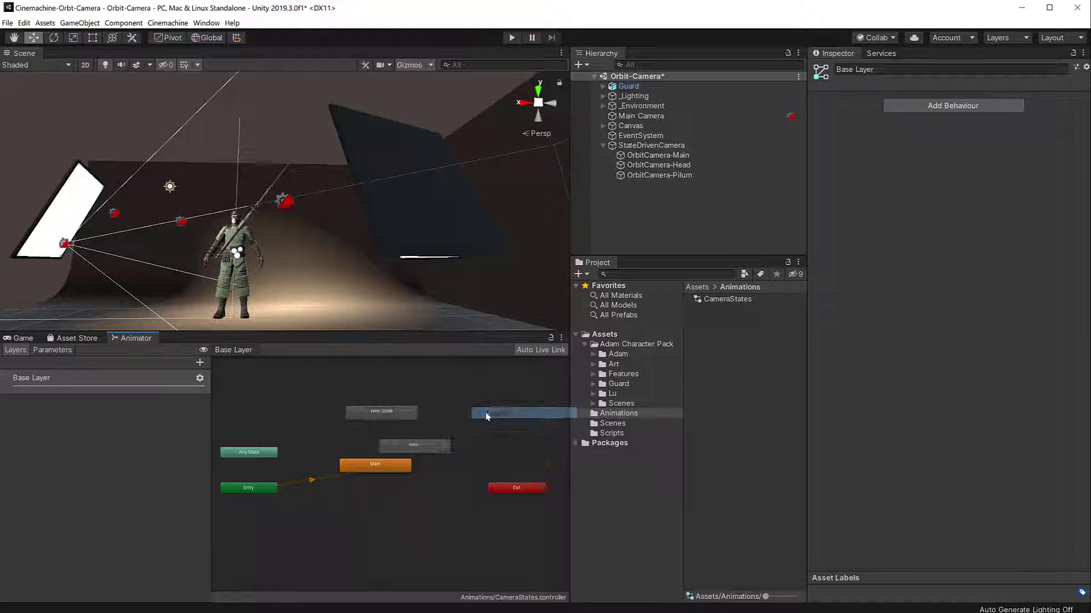
{"action": "left_click", "coordinate": [932, 70]}
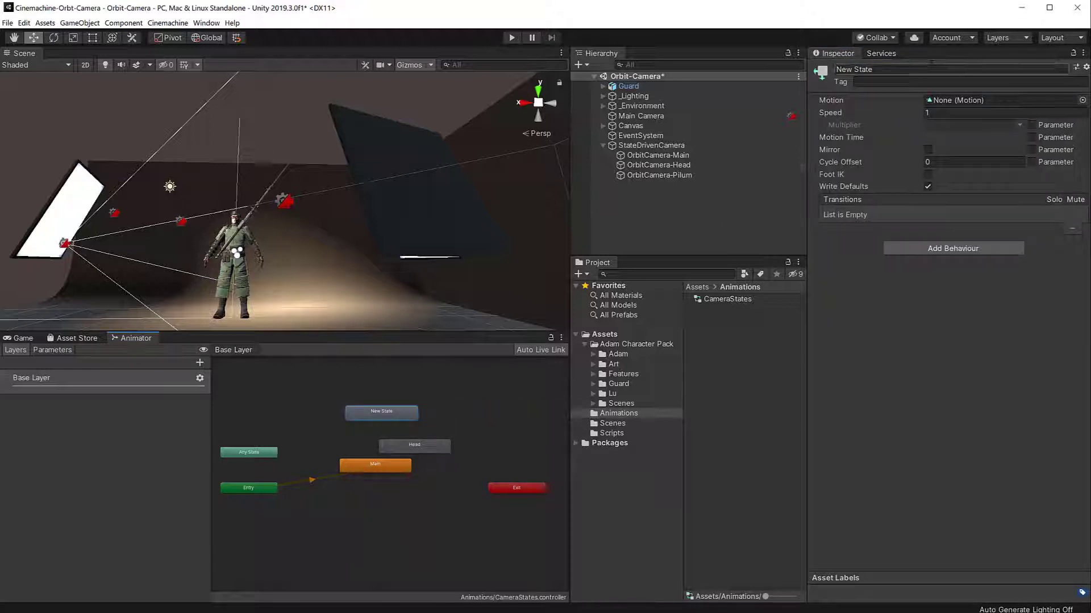
{"action": "type", "text": "Pllum"}
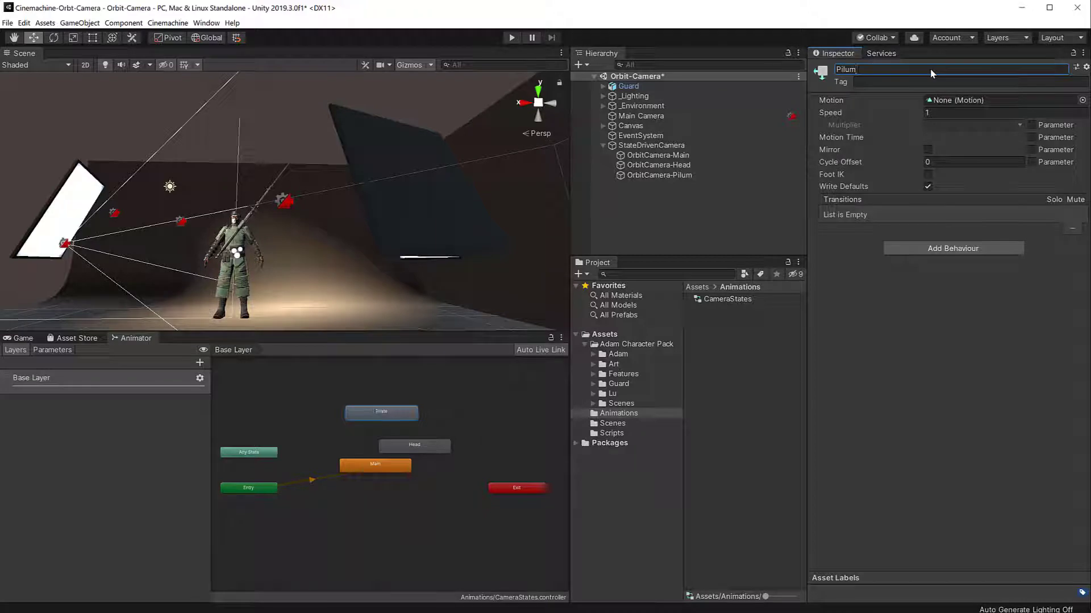
Arrange the Pilum and Head states side by side above the Main state in the graph
{"action": "left_click_drag", "start_coordinate": [387, 417], "coordinate": [325, 445]}
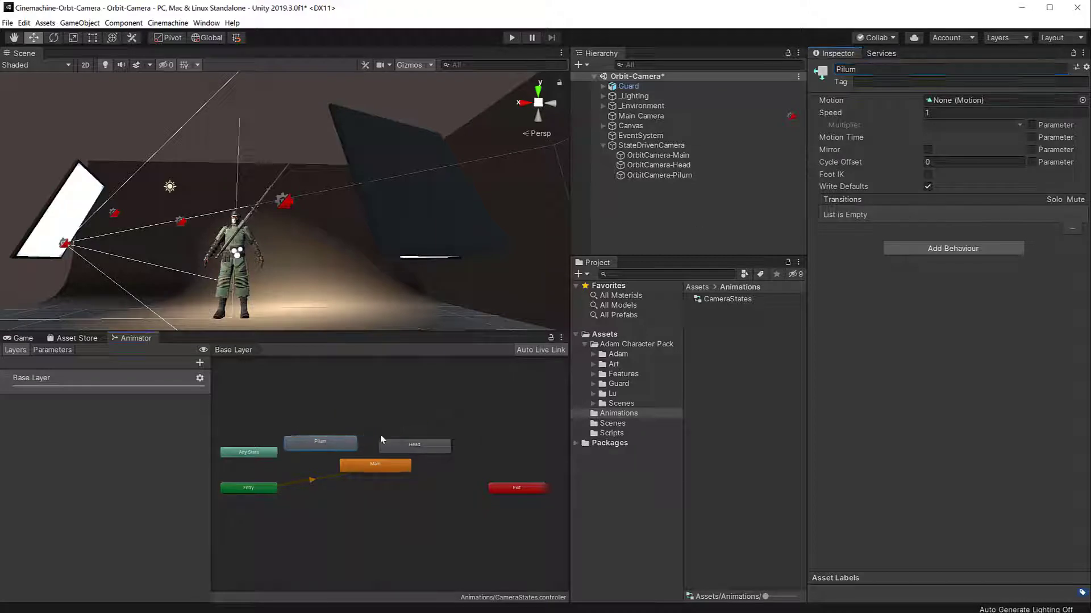
{"action": "left_click", "coordinate": [407, 446]}
{"action": "left_click_drag", "start_coordinate": [407, 446], "coordinate": [407, 431]}
{"action": "left_click_drag", "start_coordinate": [334, 444], "coordinate": [334, 435]}
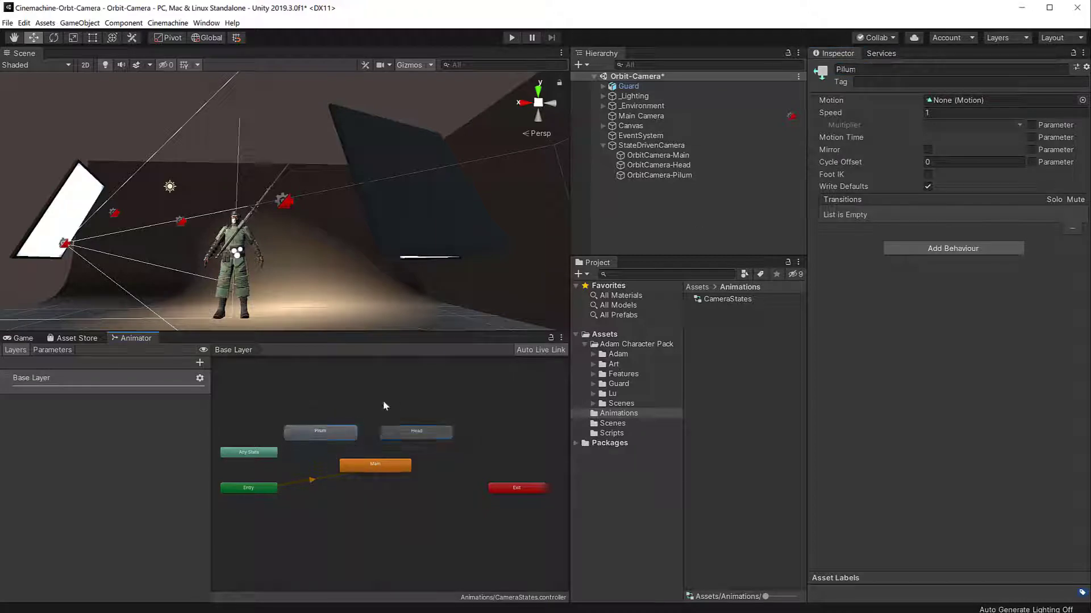
Add an Animator component to the StateDrivenCamera object
{"action": "left_click", "coordinate": [667, 148]}
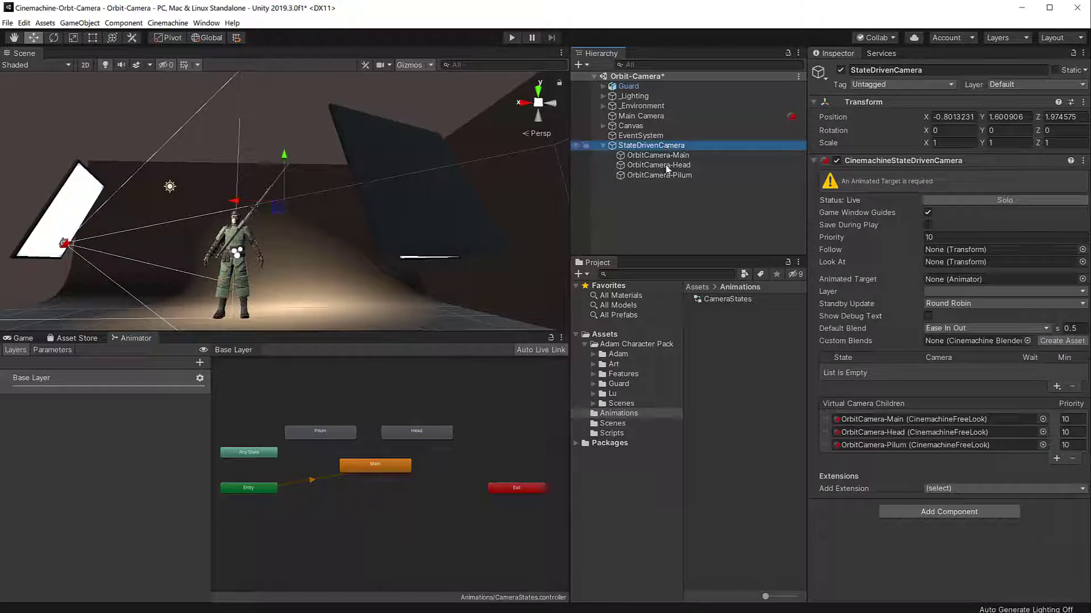
{"action": "left_click", "coordinate": [932, 515]}
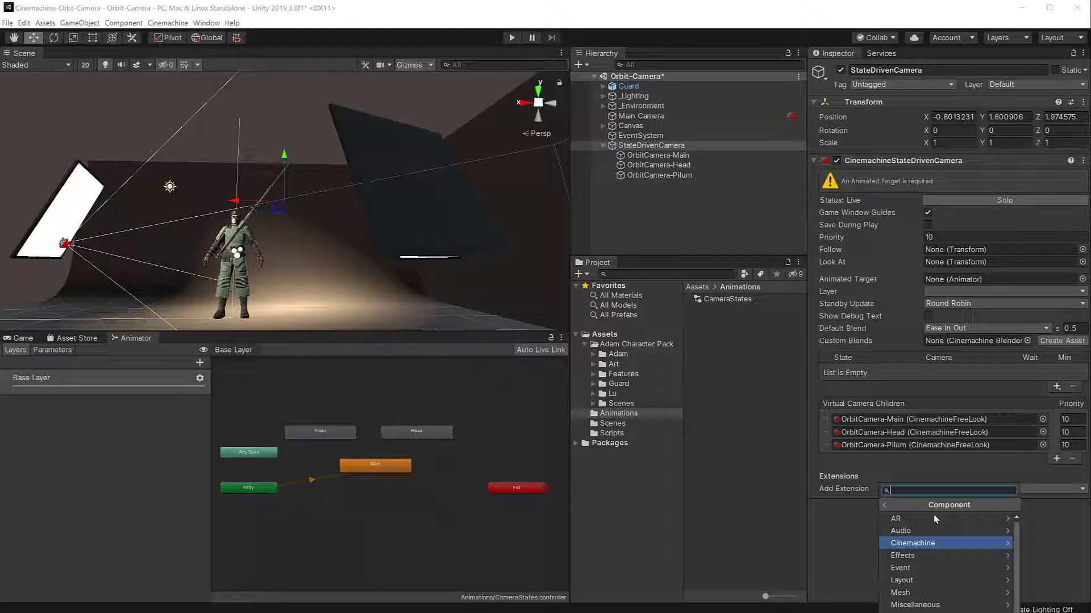
{"action": "type", "text": "c"}
{"action": "key", "text": "BackSpace"}
{"action": "type", "text": "an"}
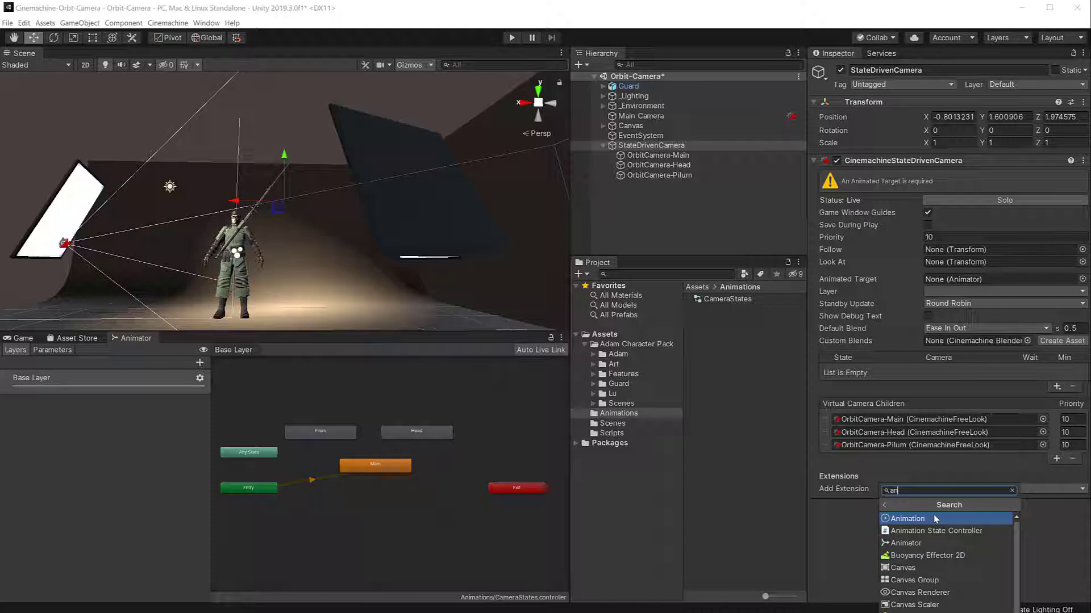
{"action": "left_click", "coordinate": [906, 543]}
Assign CameraStates as the Animator's controller and StateDrivenCamera as the state-driven camera's Animated Target
{"action": "scroll", "coordinate": [896, 539], "scroll_direction": "down", "scroll_amount": 2}
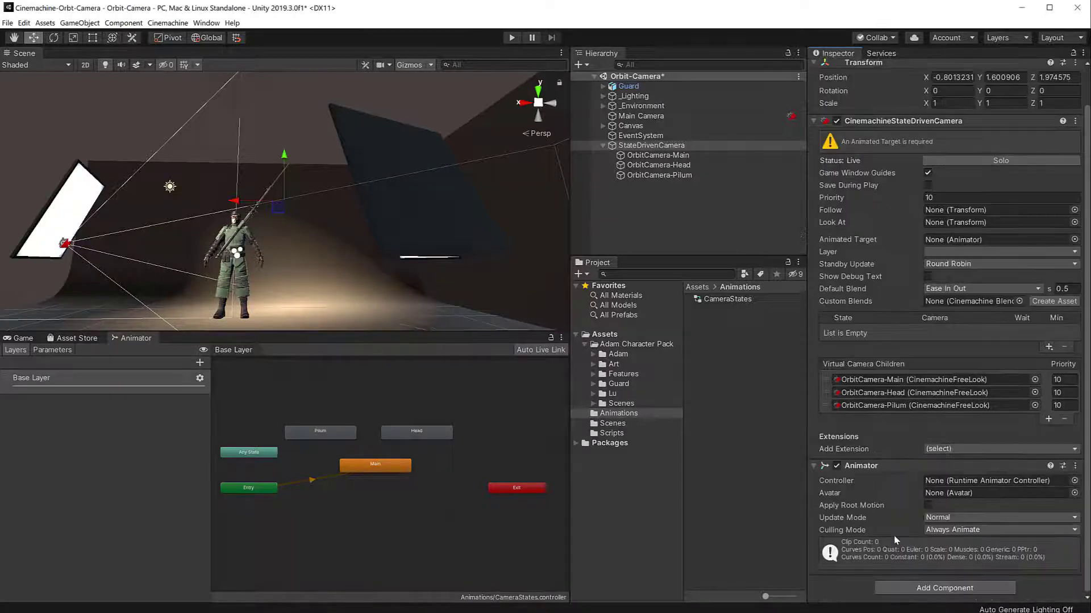
{"action": "left_click_drag", "start_coordinate": [733, 302], "coordinate": [957, 480]}
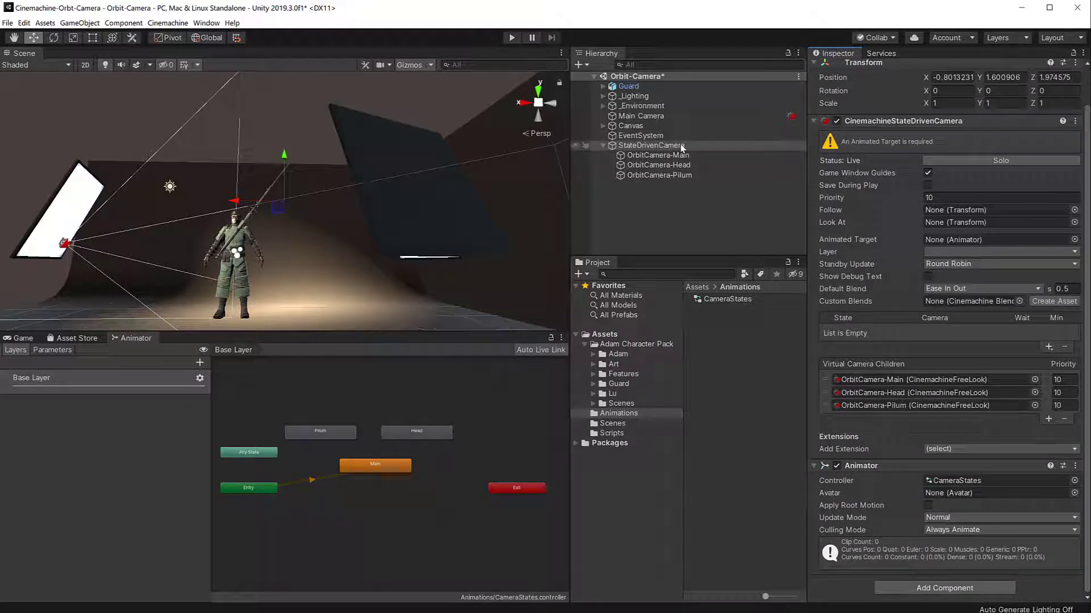
{"action": "left_click_drag", "start_coordinate": [682, 148], "coordinate": [964, 239]}
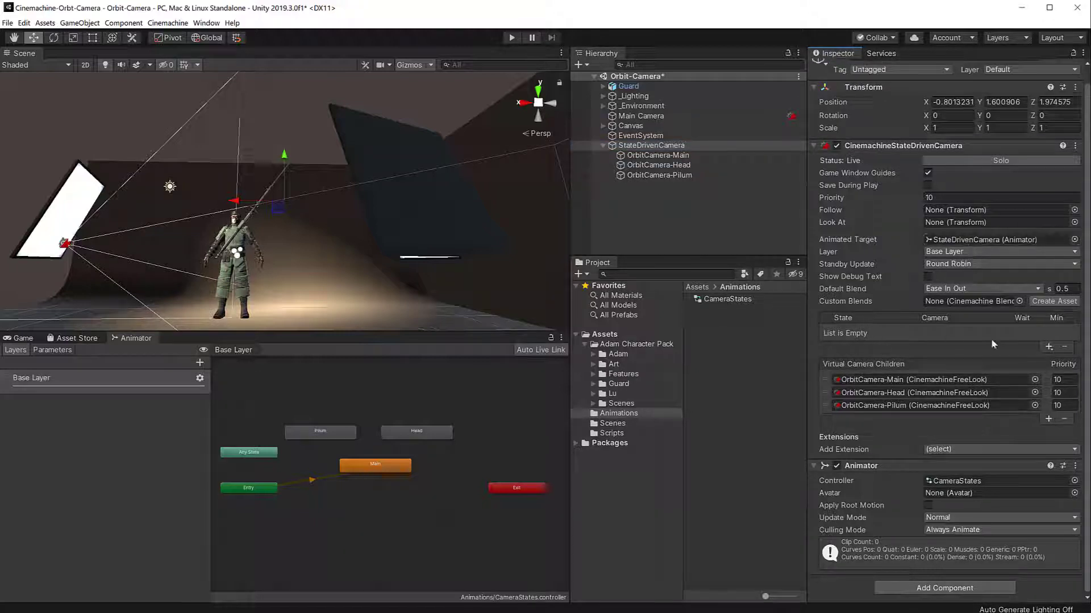
Add a state entry for (default) to the state-driven camera and assign OrbitCamera-Main to it
{"action": "left_click", "coordinate": [1049, 347]}
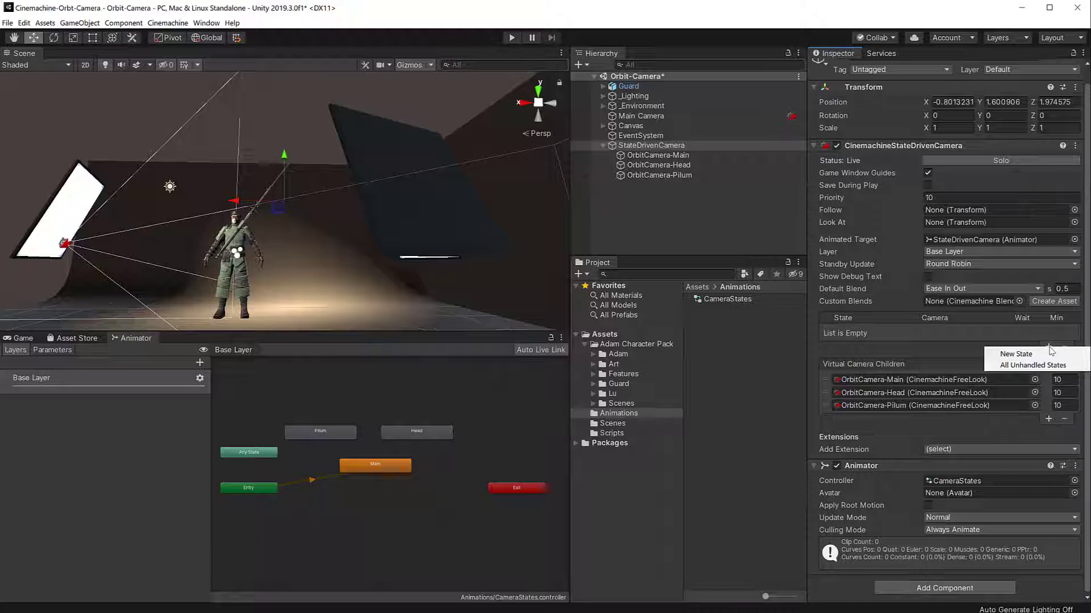
{"action": "left_click", "coordinate": [1016, 355]}
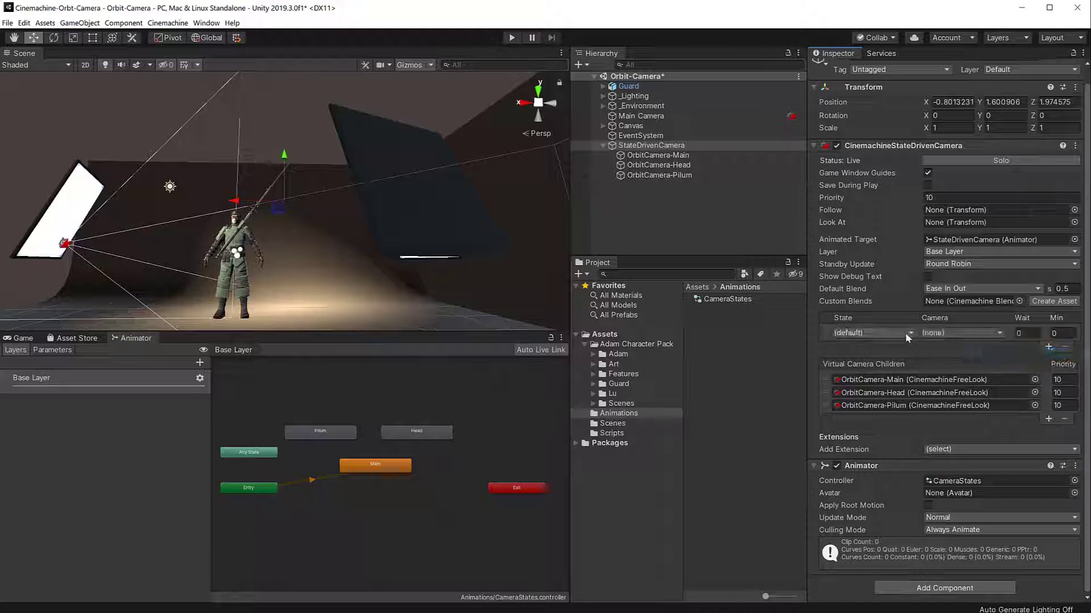
{"action": "left_click", "coordinate": [955, 334]}
{"action": "left_click", "coordinate": [966, 357]}
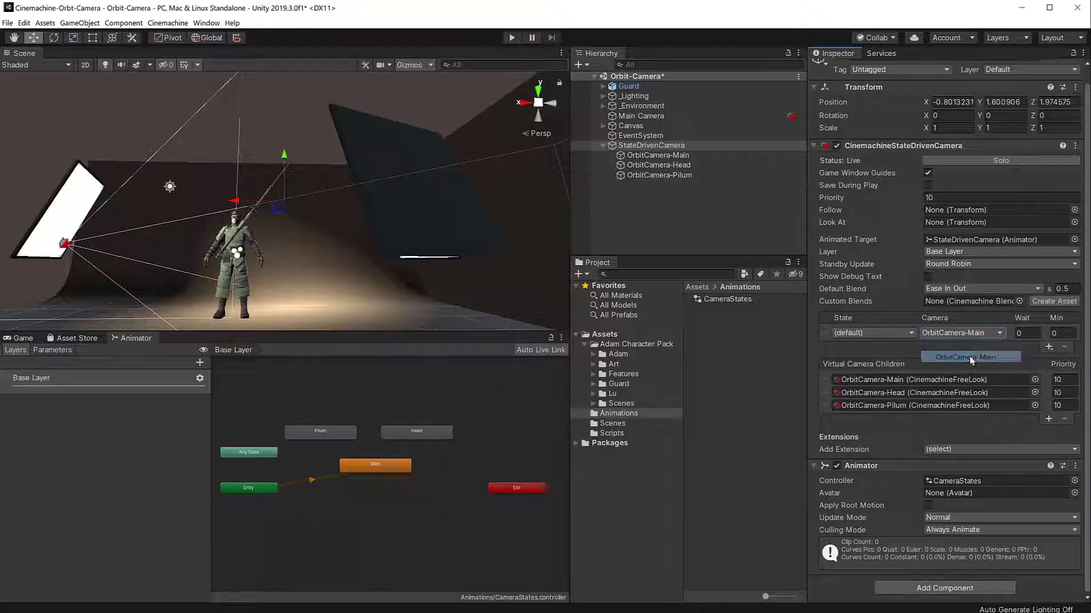
Add another state entry that maps the Main state to OrbitCamera-Main
{"action": "left_click", "coordinate": [1049, 348]}
{"action": "left_click", "coordinate": [1029, 353]}
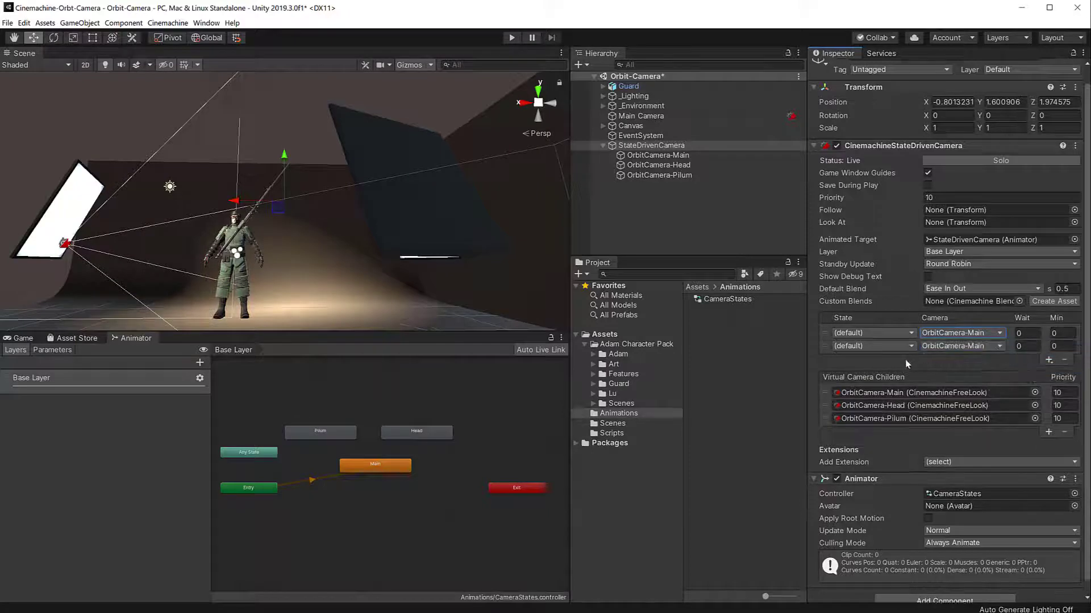
{"action": "left_click", "coordinate": [903, 346]}
{"action": "left_click", "coordinate": [880, 371]}
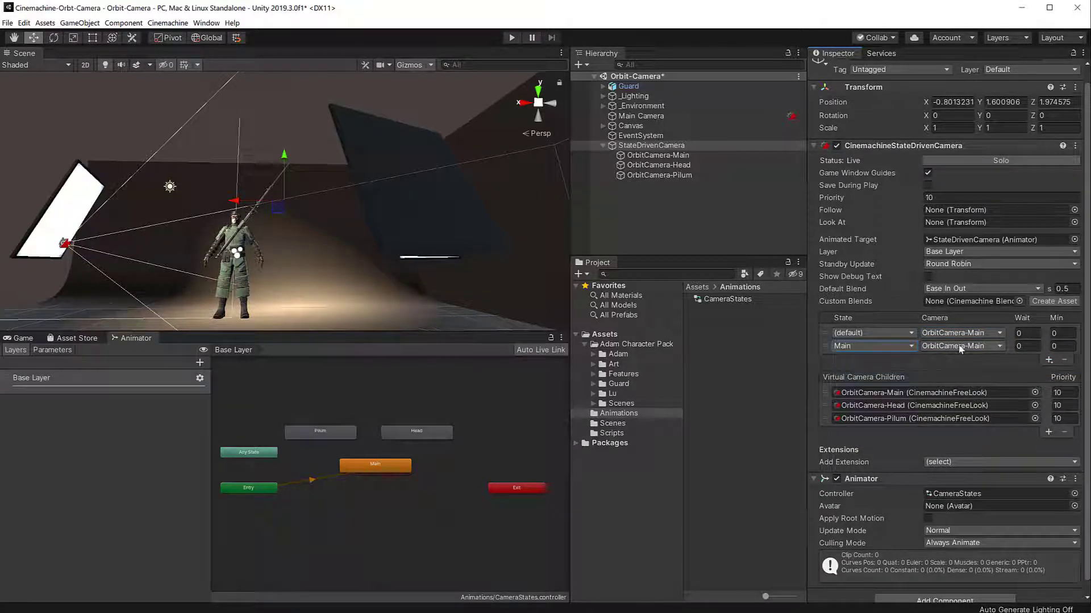
Add a state entry that maps the Head state to OrbitCamera-Head
{"action": "left_click", "coordinate": [1049, 360]}
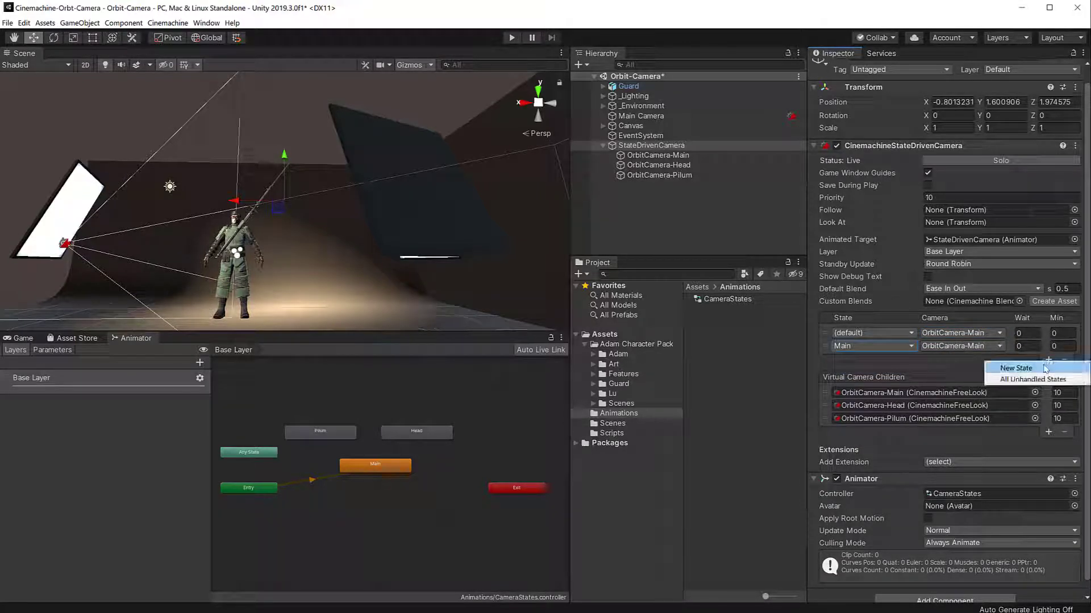
{"action": "left_click", "coordinate": [1026, 364]}
{"action": "left_click", "coordinate": [907, 360]}
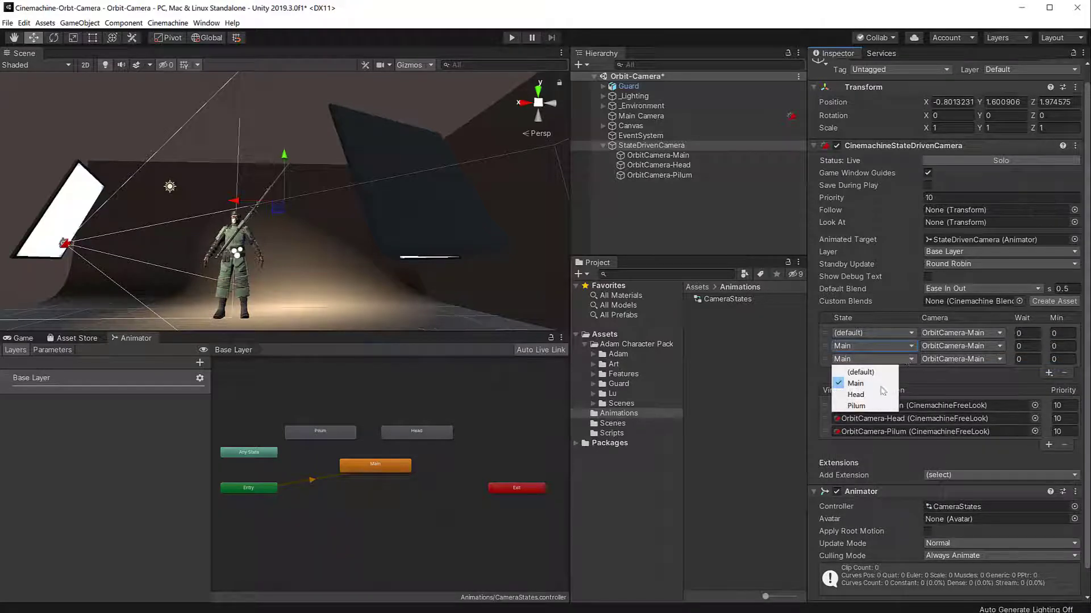
{"action": "left_click", "coordinate": [854, 393]}
{"action": "left_click", "coordinate": [958, 360]}
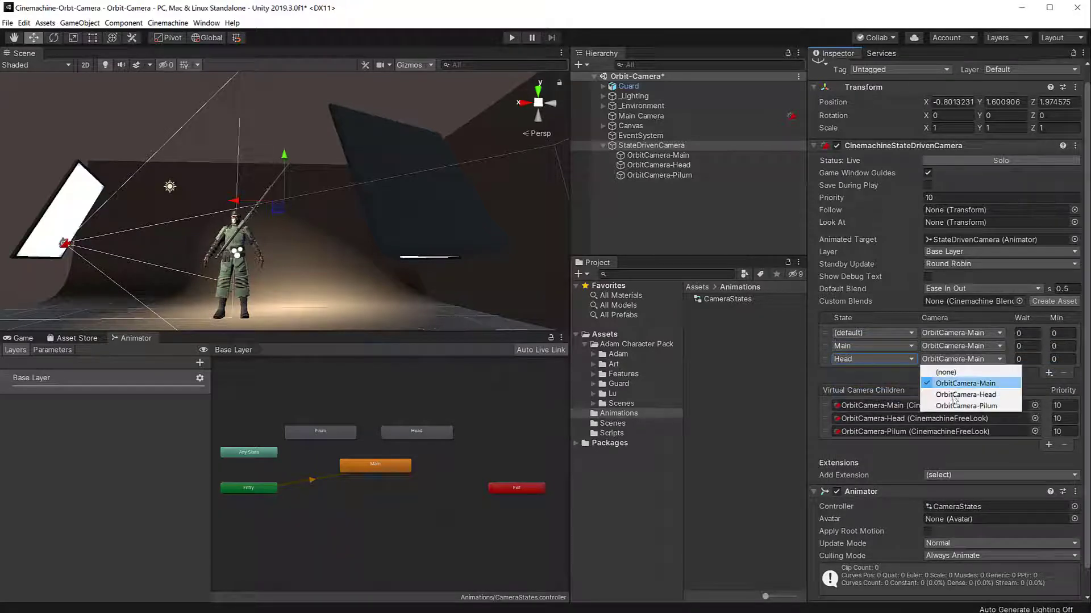
{"action": "left_click", "coordinate": [988, 396]}
Add a state entry that maps the Pilum state to OrbitCamera-Pilum
{"action": "left_click", "coordinate": [1050, 374]}
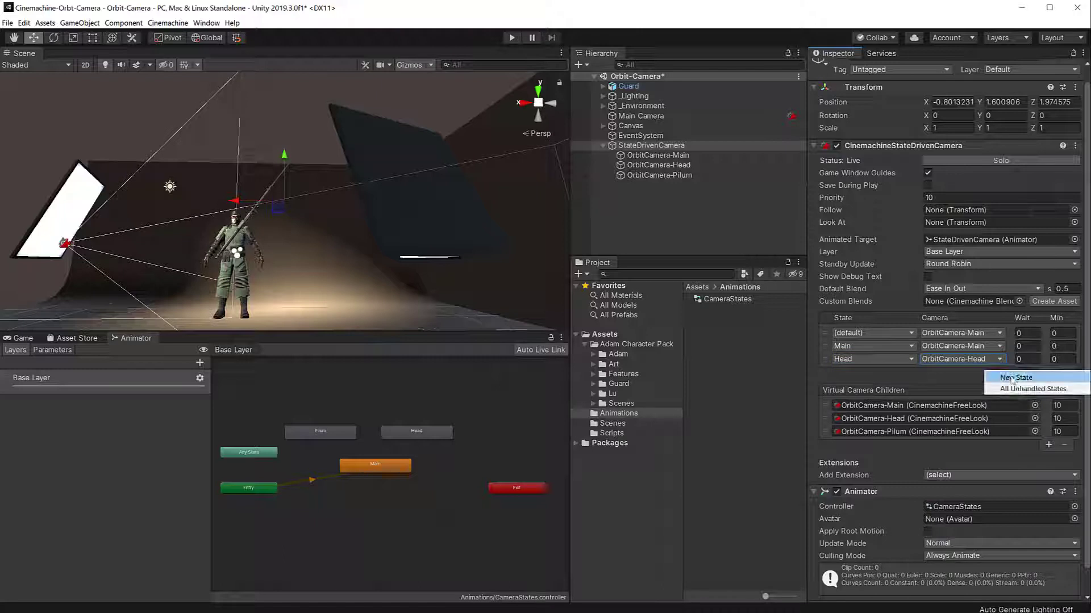
{"action": "left_click", "coordinate": [1024, 379]}
{"action": "left_click", "coordinate": [907, 372]}
{"action": "left_click", "coordinate": [858, 419]}
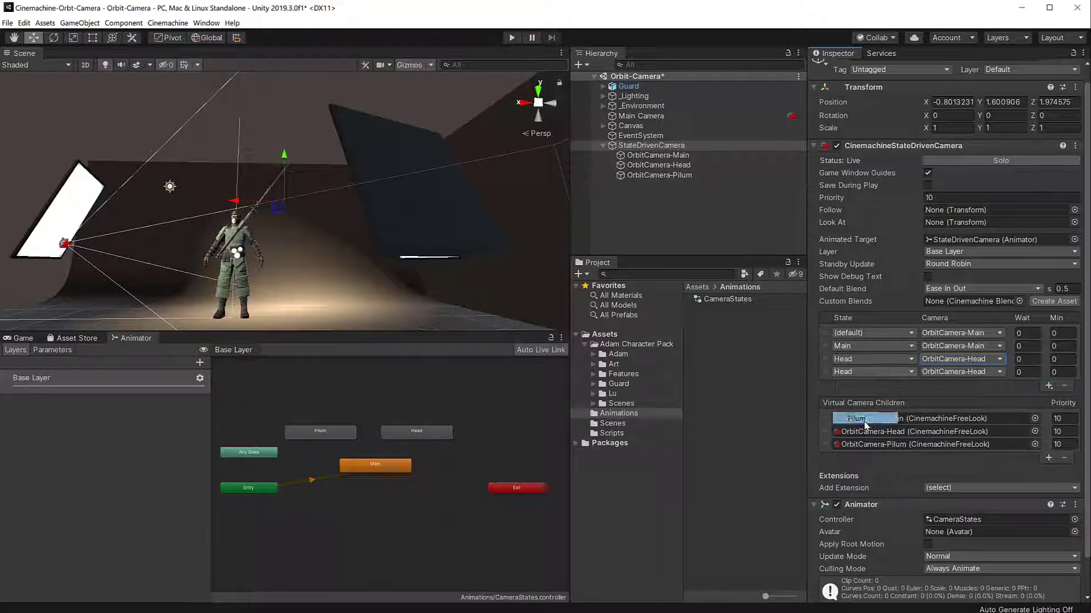
{"action": "left_click", "coordinate": [976, 373]}
{"action": "left_click", "coordinate": [976, 420]}
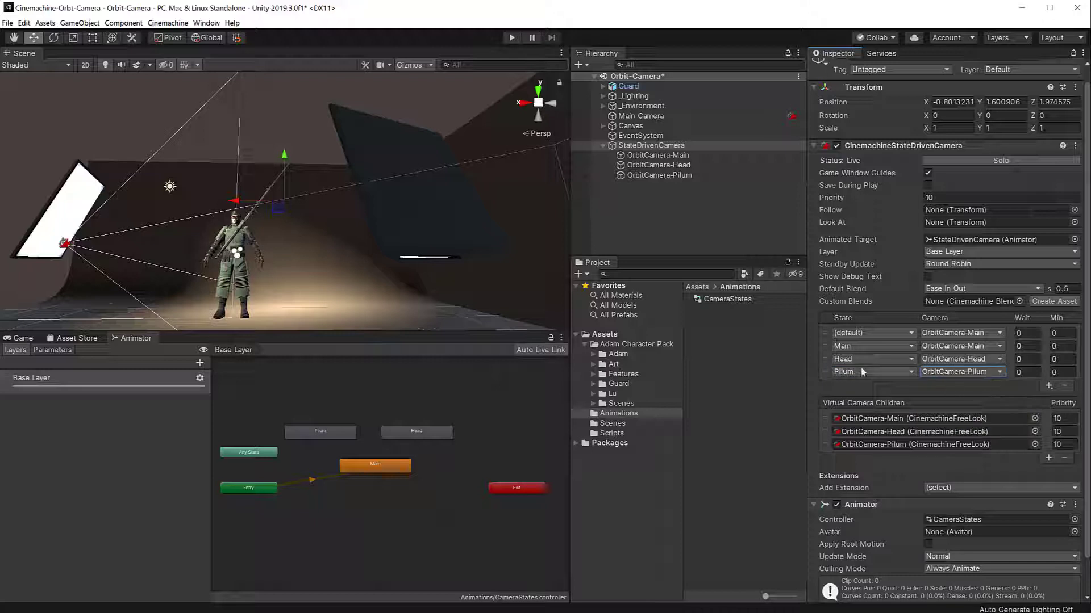
Open the AnimationStateController script from the Scripts folder in Visual Studio, review its SetAnimationState method, and return to Unity
{"action": "left_click", "coordinate": [614, 424]}
{"action": "left_click", "coordinate": [612, 433]}
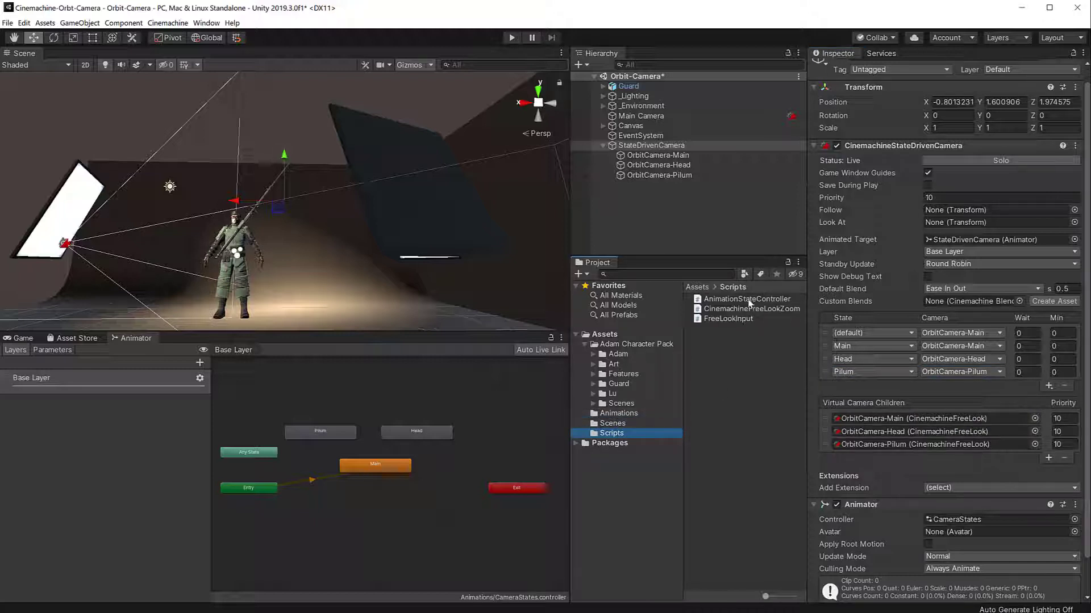
{"action": "double_click", "coordinate": [748, 301]}
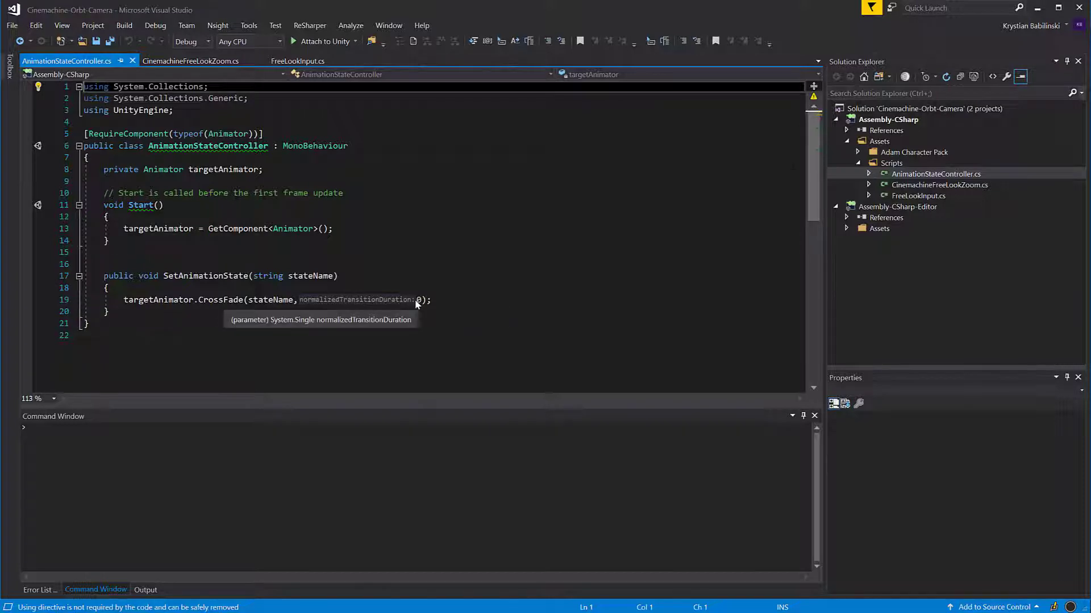
{"action": "left_click", "coordinate": [1037, 8]}
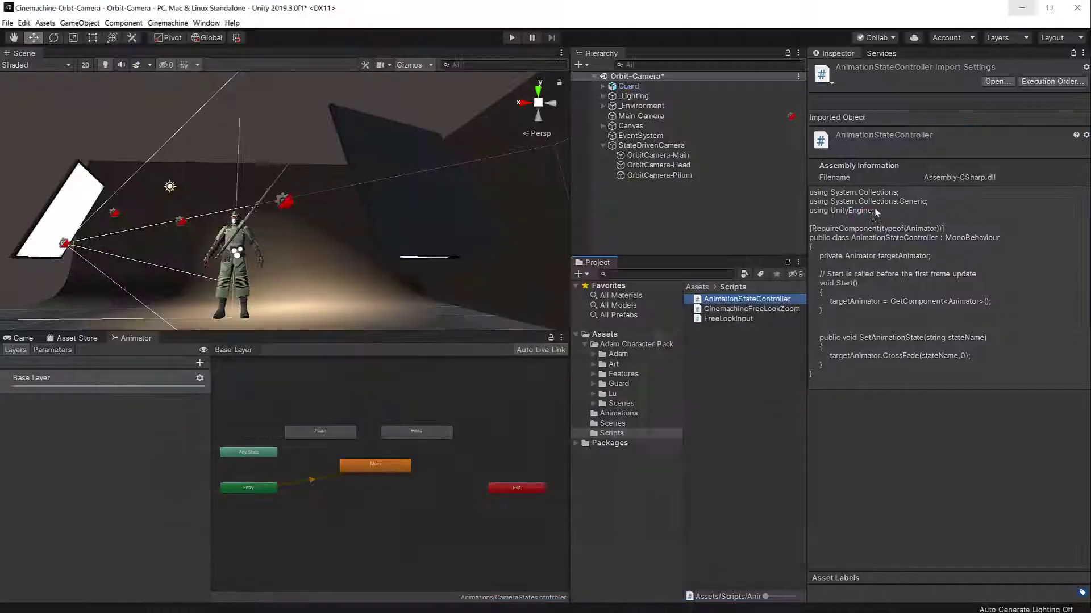
Attach the AnimationStateController script to the StateDrivenCamera object
{"action": "left_click", "coordinate": [675, 147]}
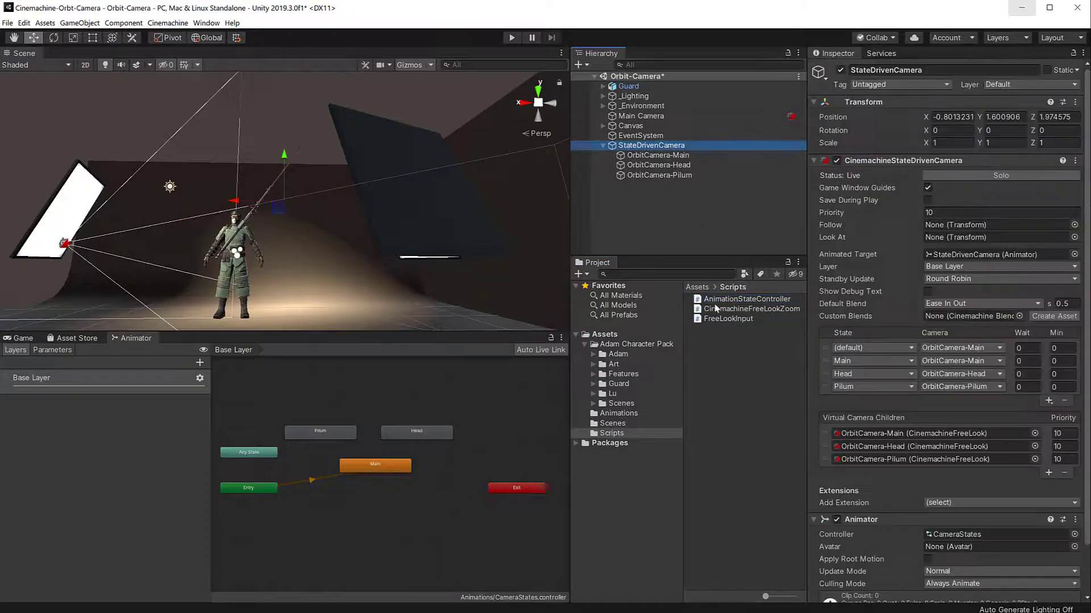
{"action": "left_click_drag", "start_coordinate": [740, 303], "coordinate": [855, 322]}
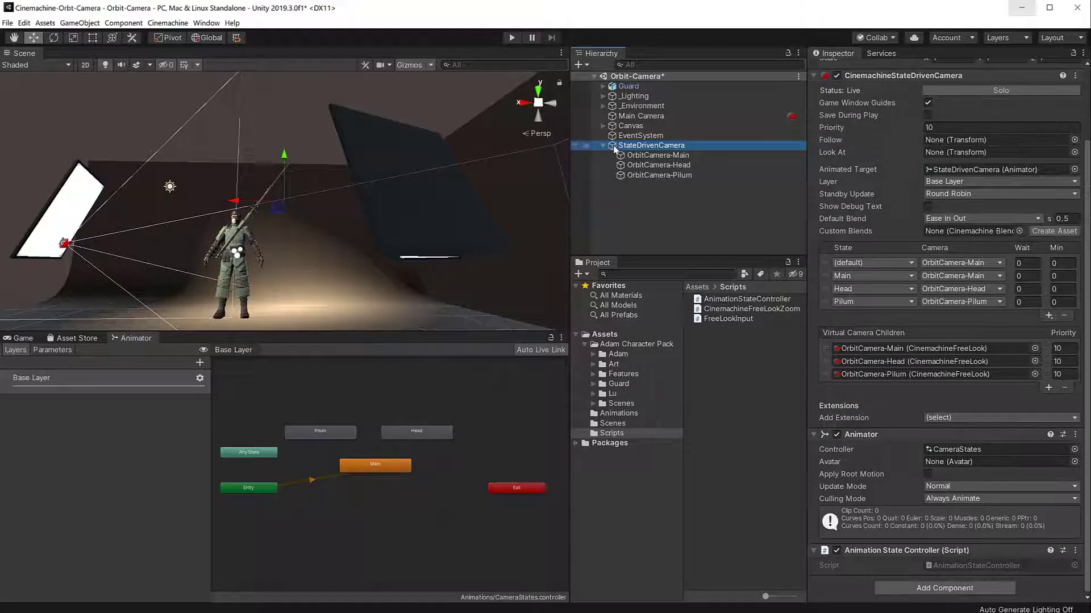
Make MainView-Button's On Click event call AnimationStateController.SetAnimationState on StateDrivenCamera with the argument Main
{"action": "left_click", "coordinate": [604, 126]}
{"action": "left_click", "coordinate": [657, 135]}
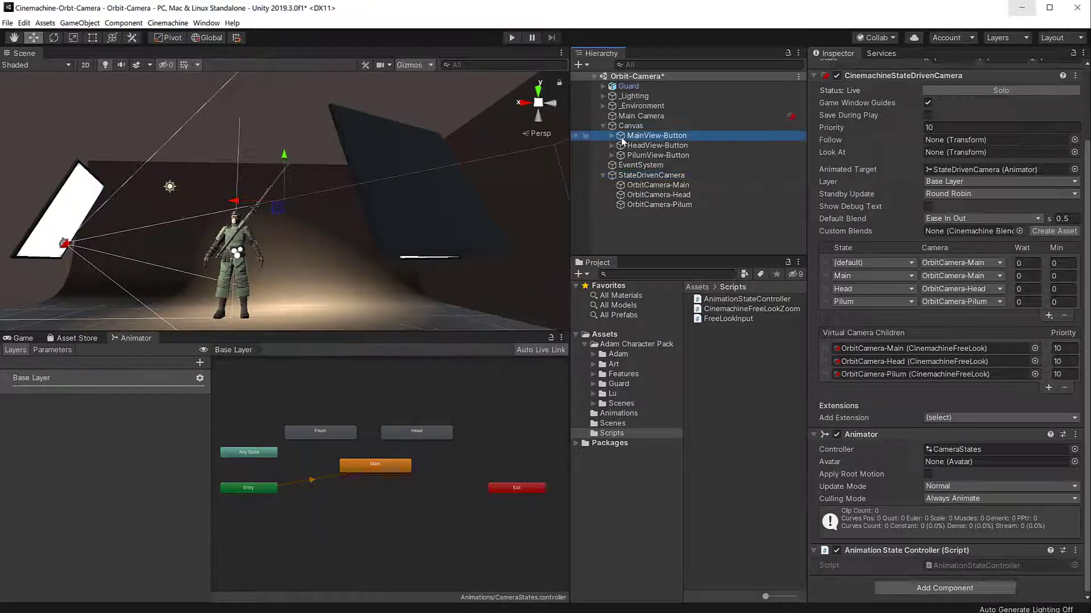
{"action": "scroll", "coordinate": [884, 275], "scroll_direction": "down", "scroll_amount": 5}
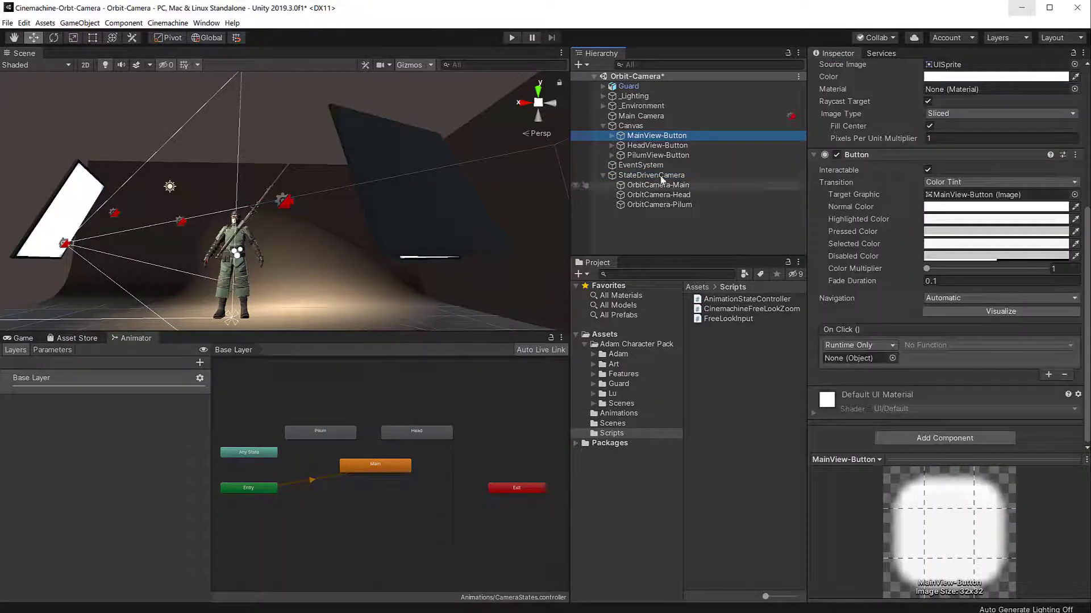
{"action": "left_click_drag", "start_coordinate": [661, 177], "coordinate": [868, 359]}
{"action": "left_click", "coordinate": [927, 345]}
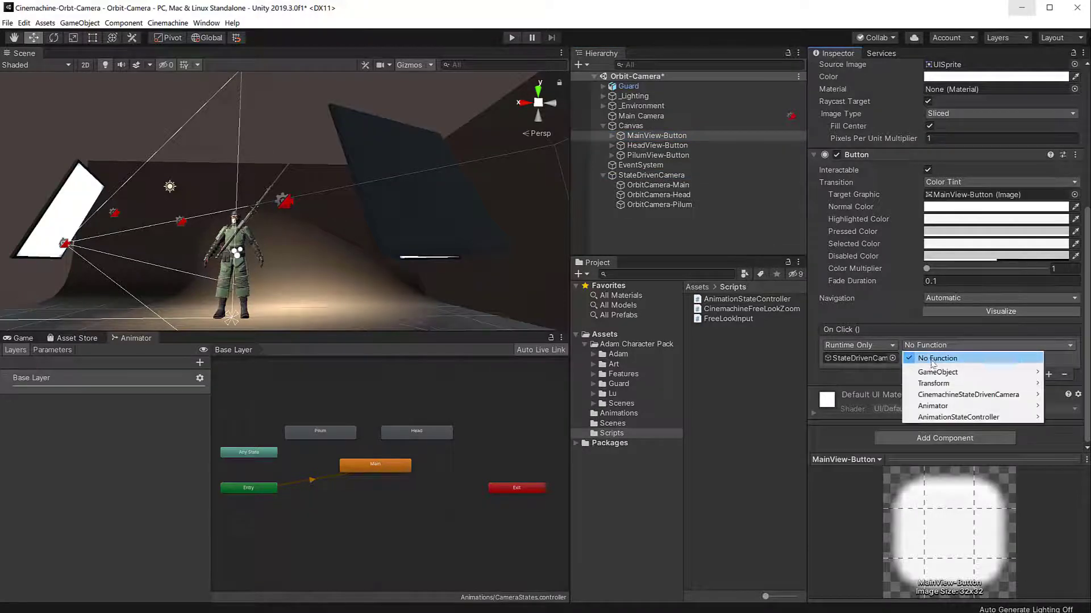
{"action": "mouse_move", "coordinate": [947, 417]}
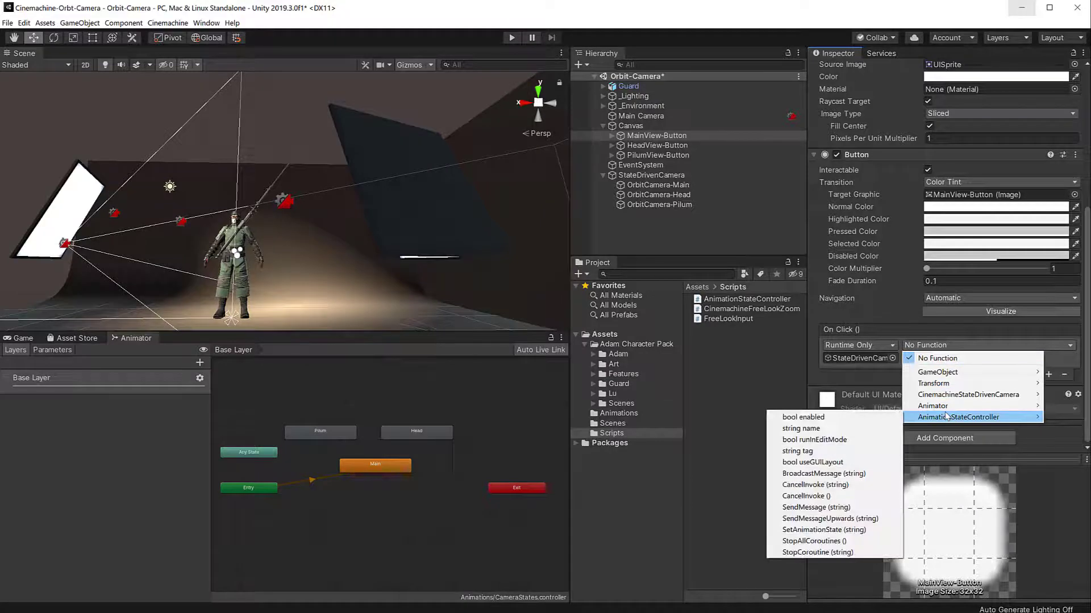
{"action": "left_click", "coordinate": [825, 529]}
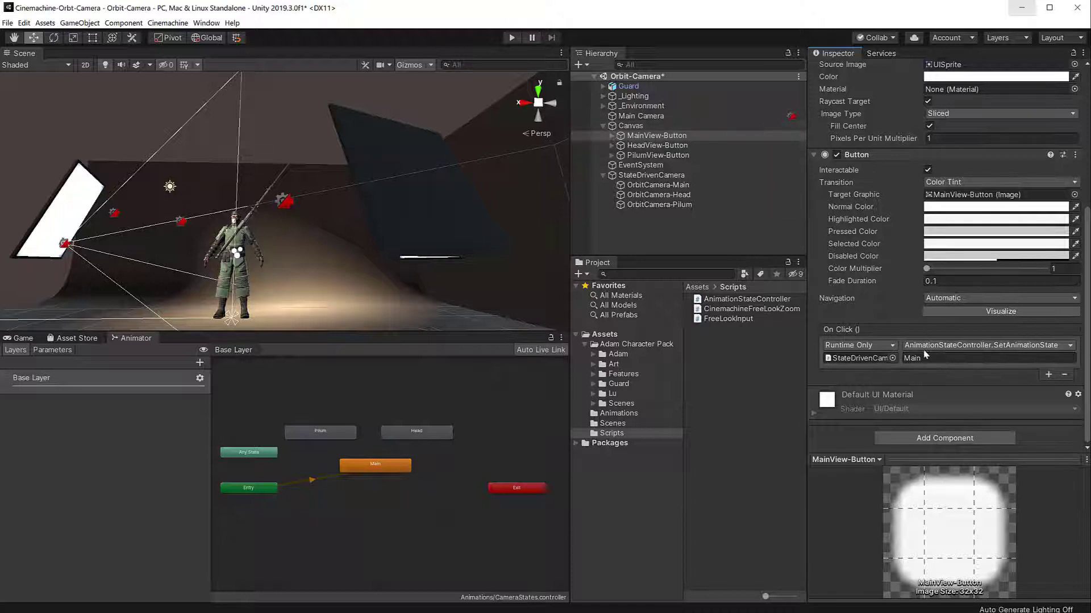
Make HeadView-Button's On Click event call AnimationStateController.SetAnimationState on StateDrivenCamera with the argument Head
{"action": "left_click", "coordinate": [710, 145]}
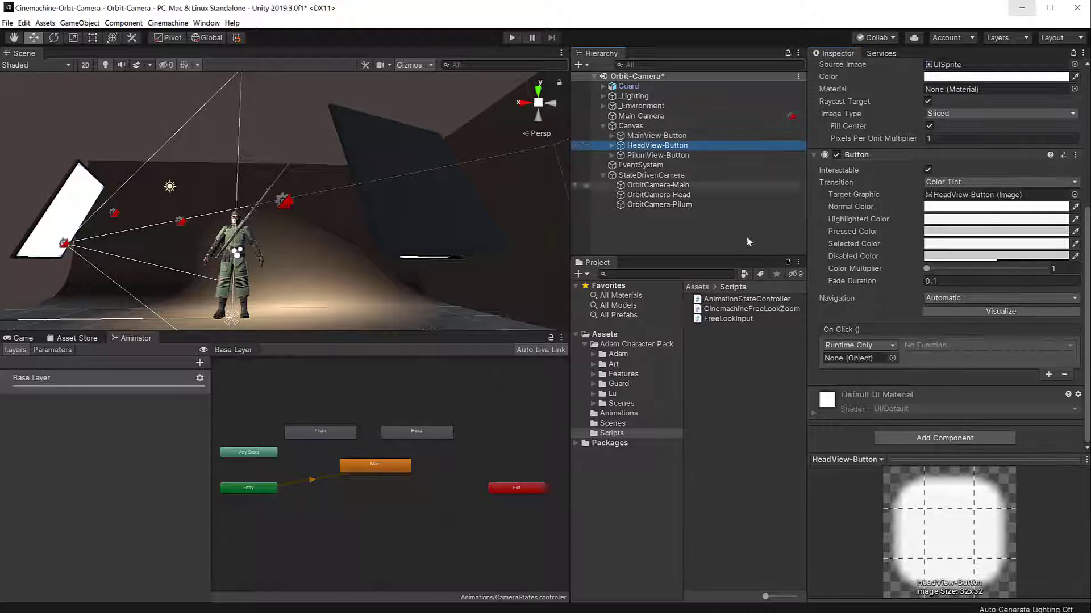
{"action": "left_click_drag", "start_coordinate": [655, 175], "coordinate": [760, 265]}
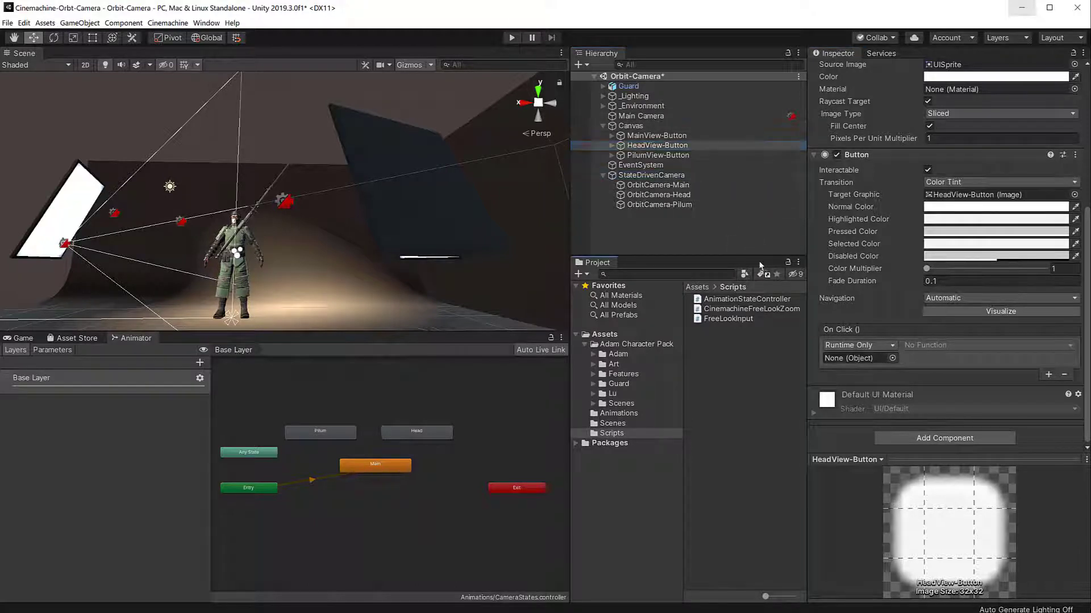
{"action": "left_click_drag", "start_coordinate": [863, 365], "coordinate": [867, 357]}
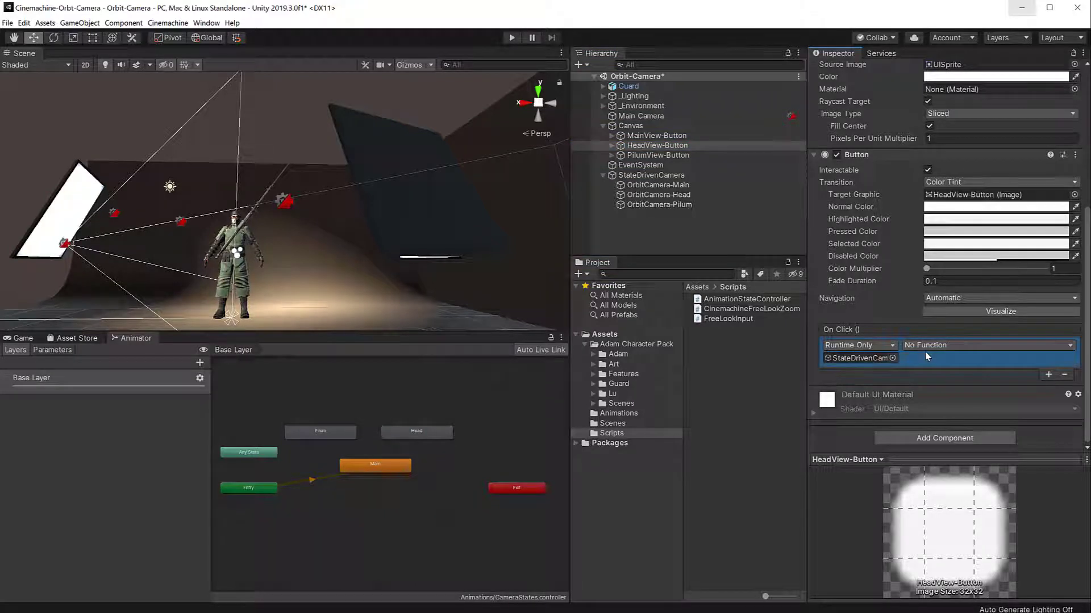
{"action": "left_click", "coordinate": [928, 346]}
{"action": "mouse_move", "coordinate": [947, 418]}
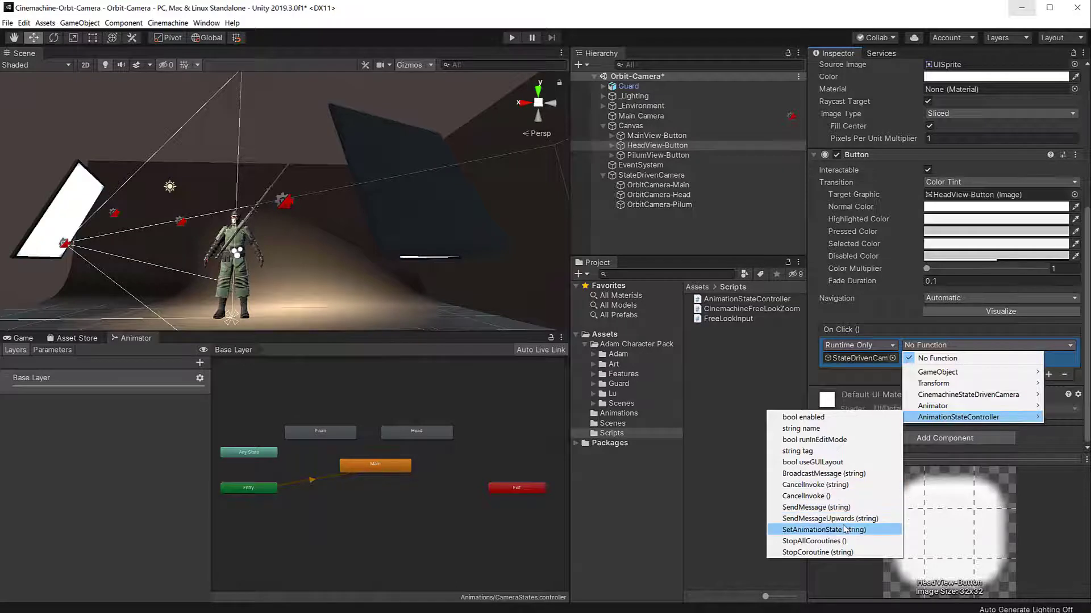
{"action": "left_click", "coordinate": [845, 529]}
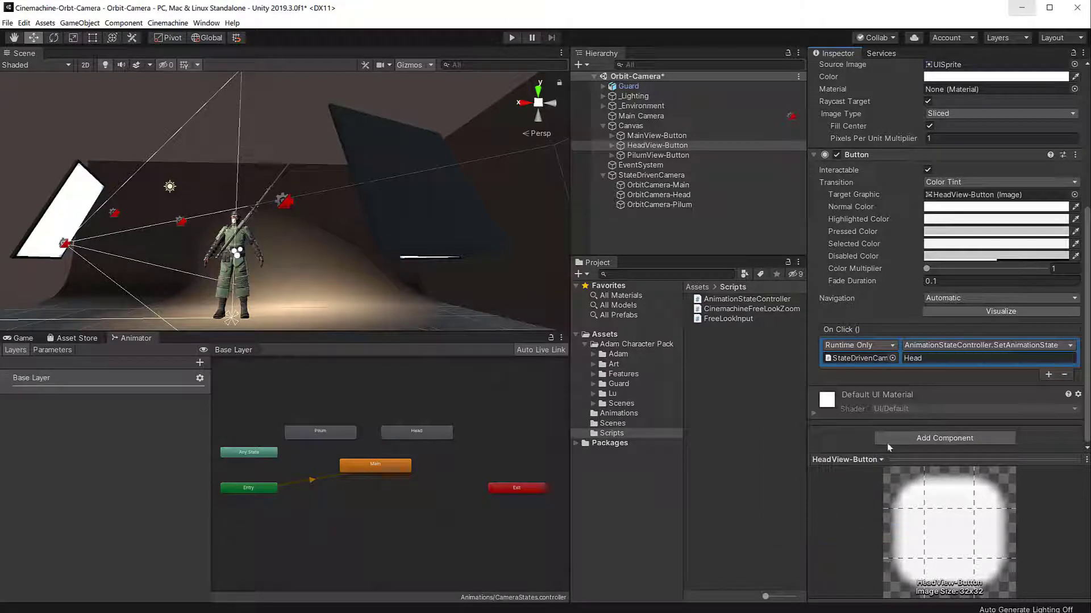
Make PilumView-Button's On Click event call AnimationStateController.SetAnimationState on StateDrivenCamera with the argument Pilum
{"action": "left_click", "coordinate": [687, 156]}
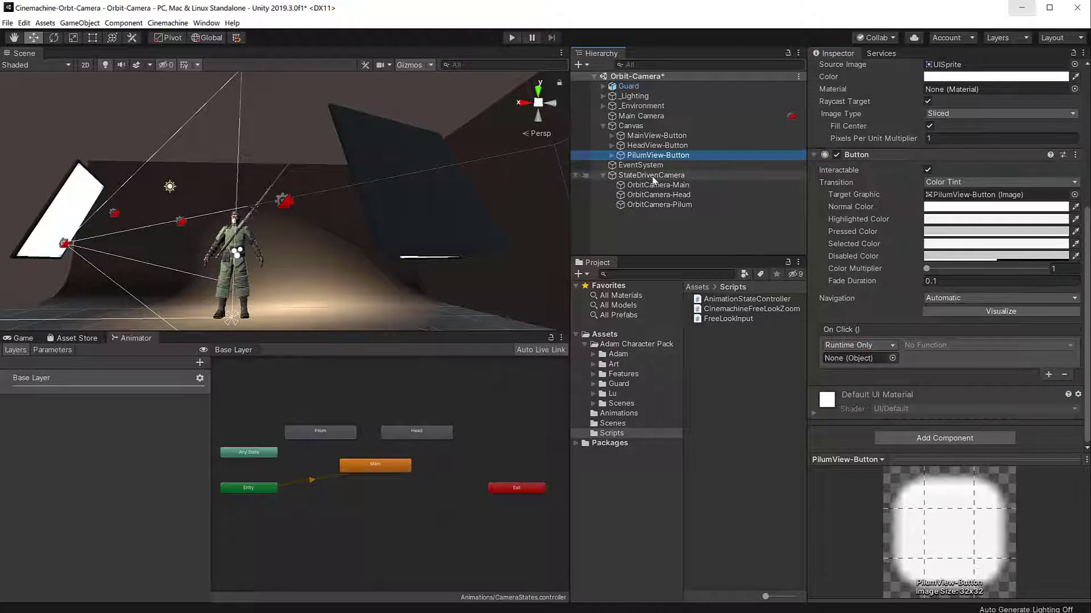
{"action": "left_click_drag", "start_coordinate": [653, 176], "coordinate": [828, 329]}
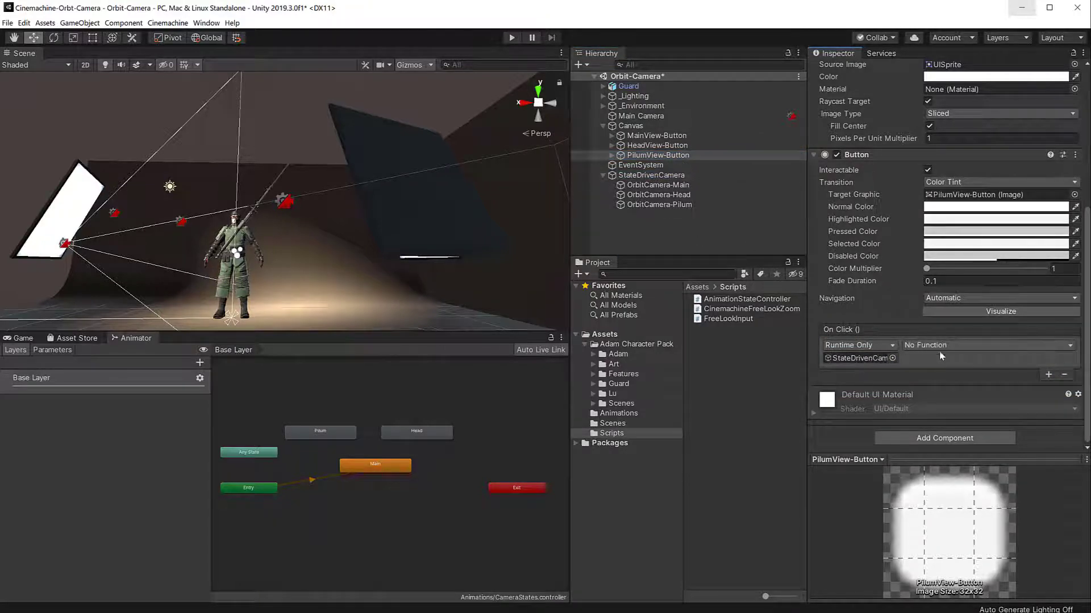
{"action": "left_click", "coordinate": [941, 356]}
{"action": "mouse_move", "coordinate": [938, 420]}
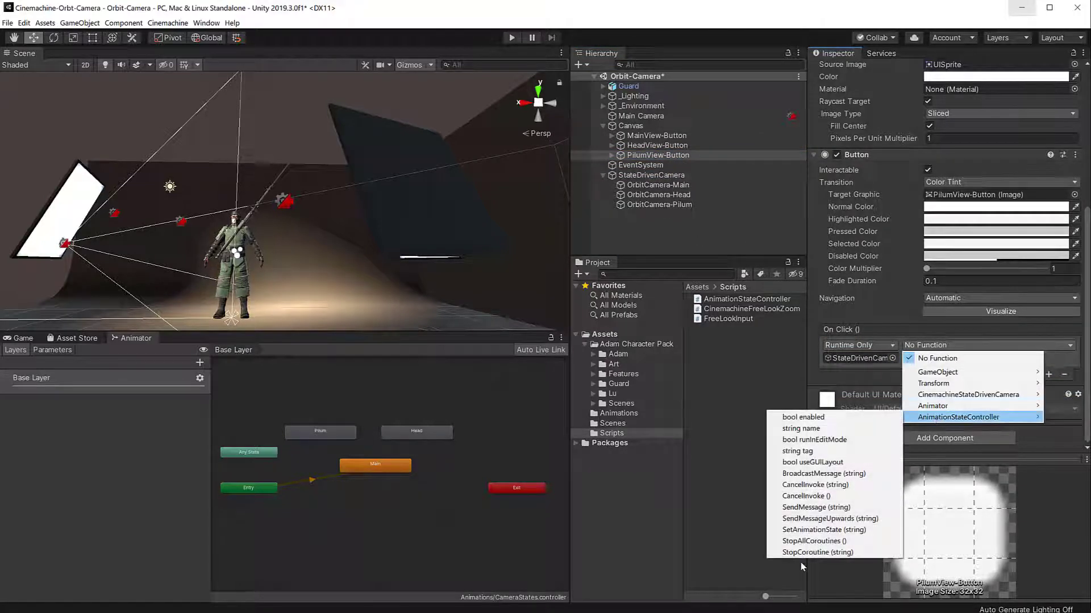
{"action": "left_click", "coordinate": [823, 530]}
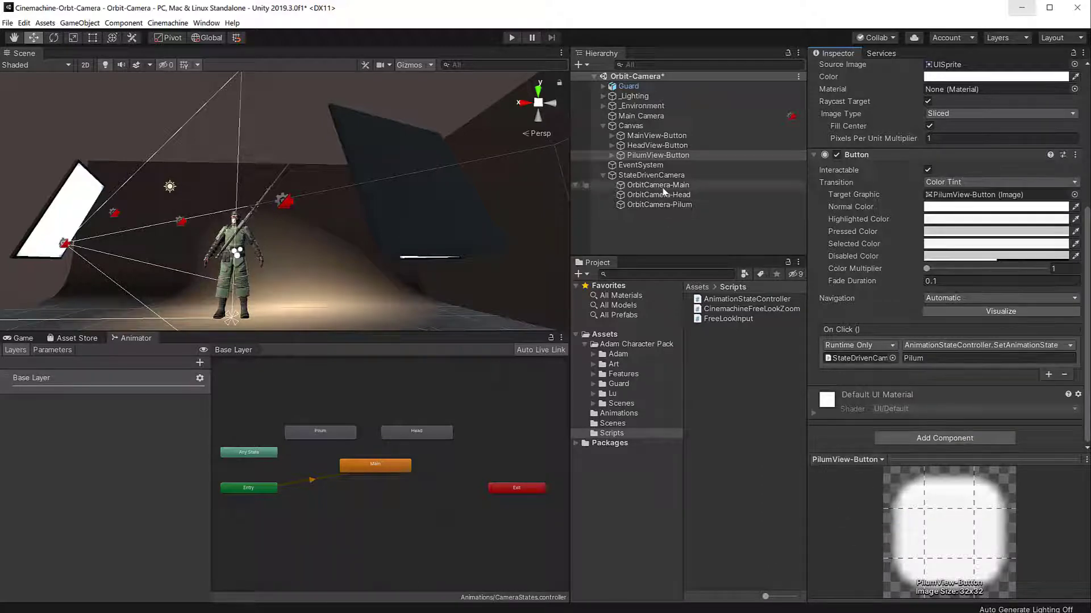
Save the scene, test switching between the Head, Pilum and Main views in Play mode, and stop playback
{"action": "left_click", "coordinate": [369, 198]}
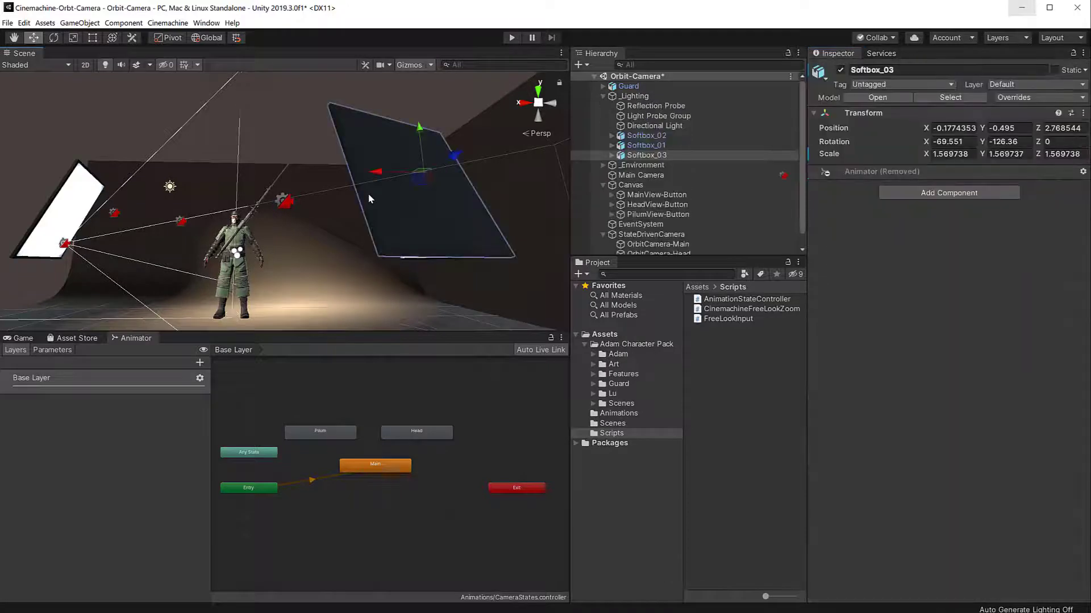
{"action": "key", "text": "ctrl+s"}
{"action": "left_click", "coordinate": [512, 38]}
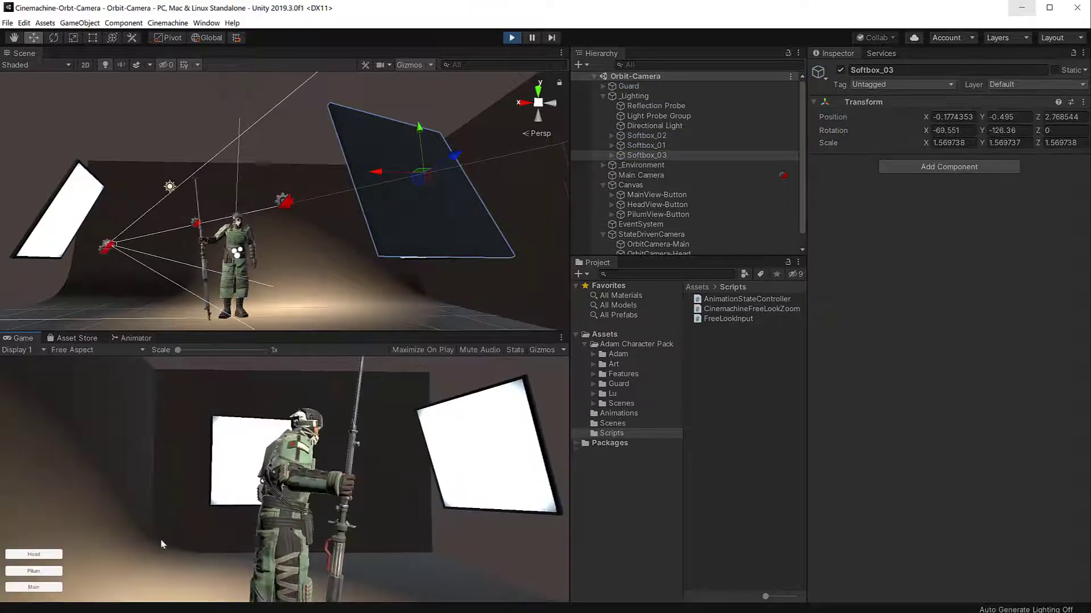
{"action": "left_click", "coordinate": [34, 555]}
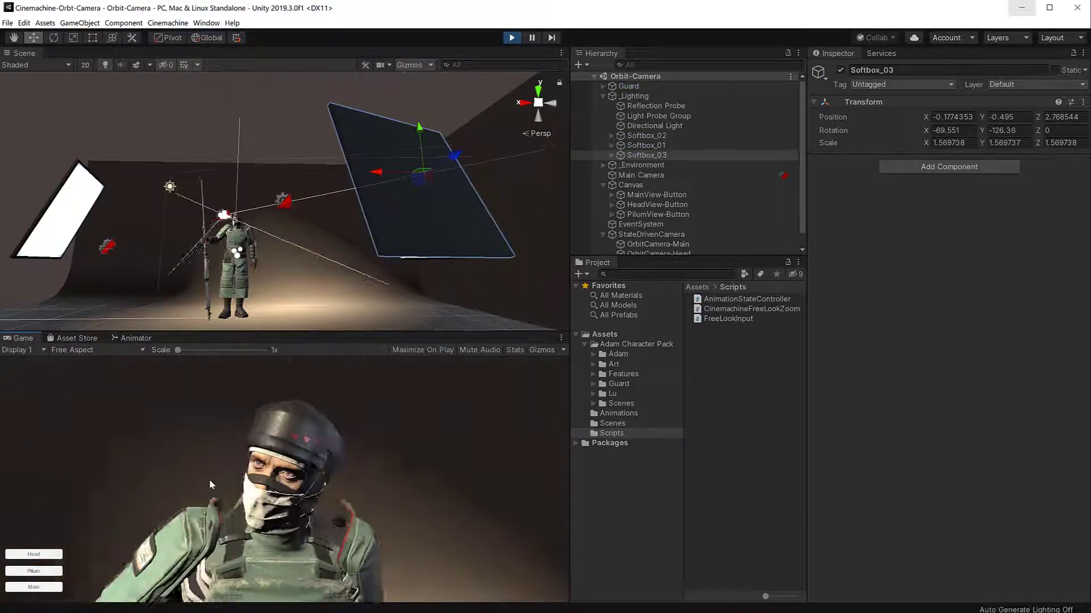
{"action": "right_click_drag", "start_coordinate": [401, 455], "coordinate": [115, 528]}
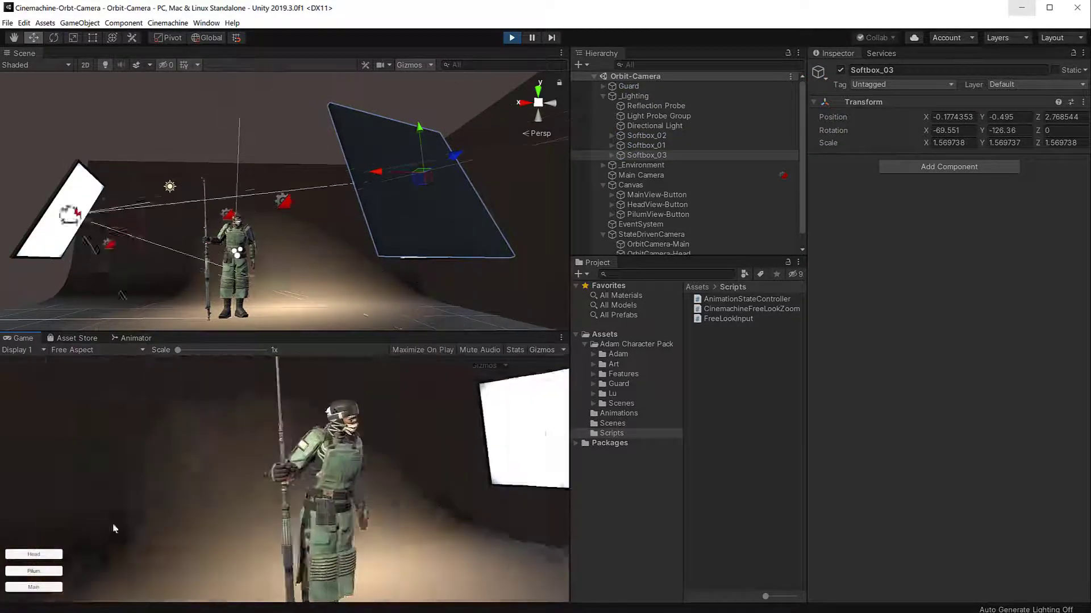
{"action": "left_click", "coordinate": [36, 592]}
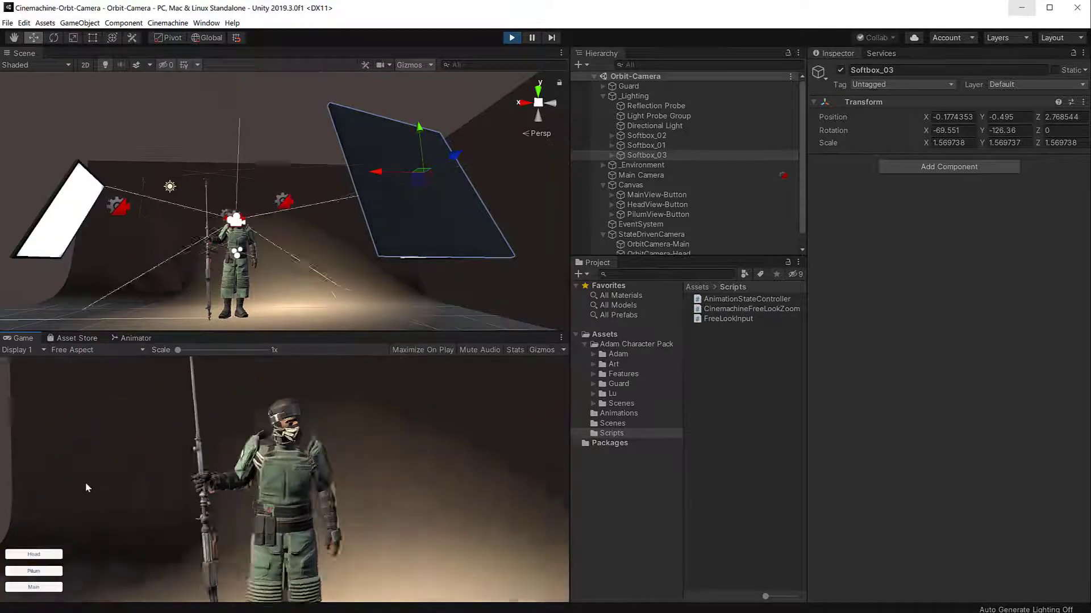
{"action": "left_click", "coordinate": [48, 575]}
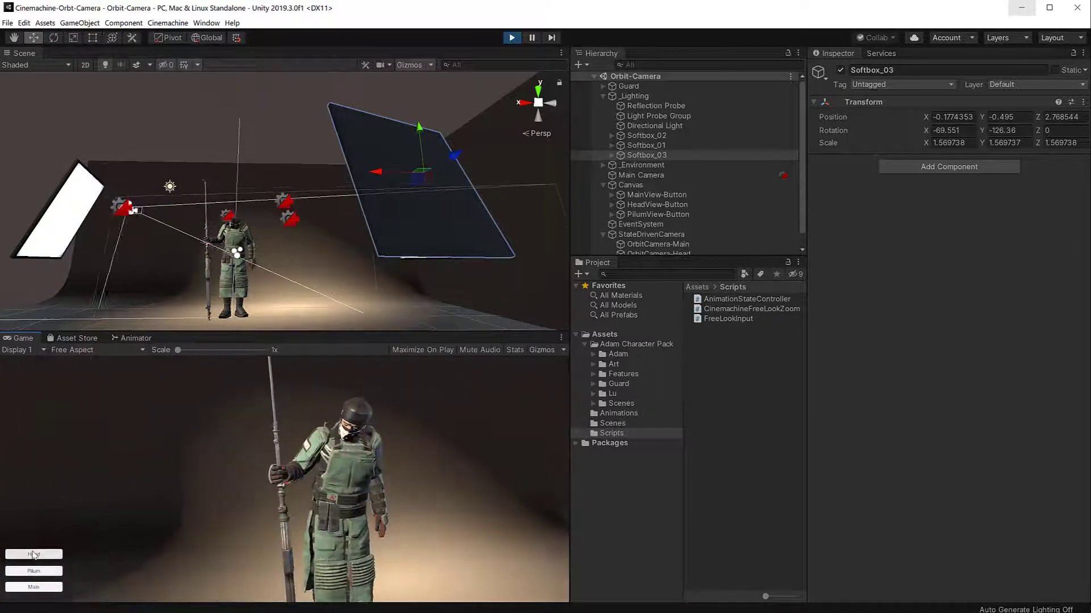
{"action": "left_click", "coordinate": [48, 585]}
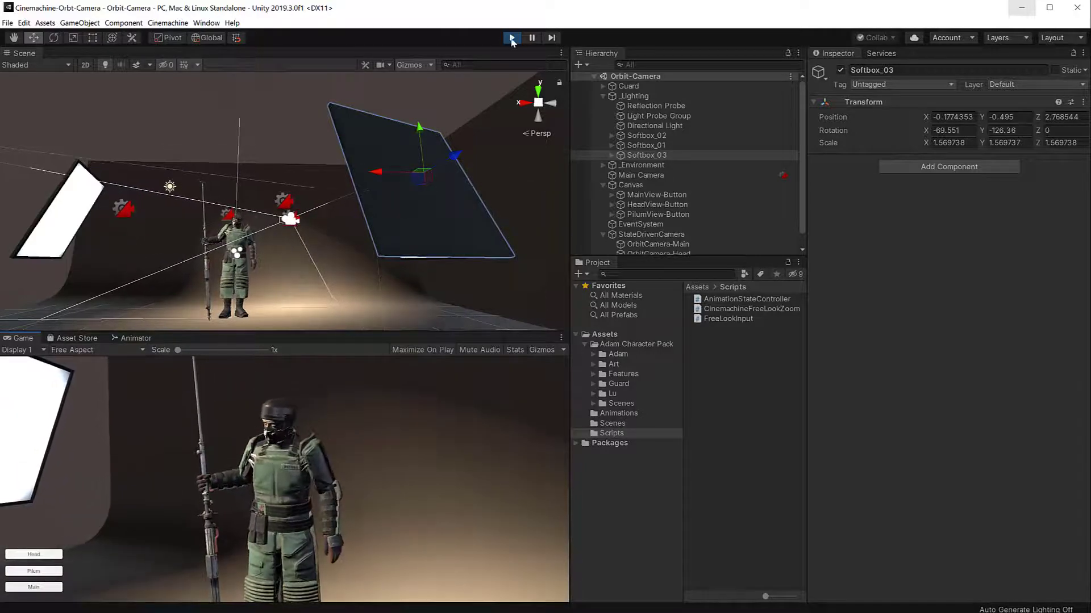
{"action": "key", "text": "ctrl+p"}
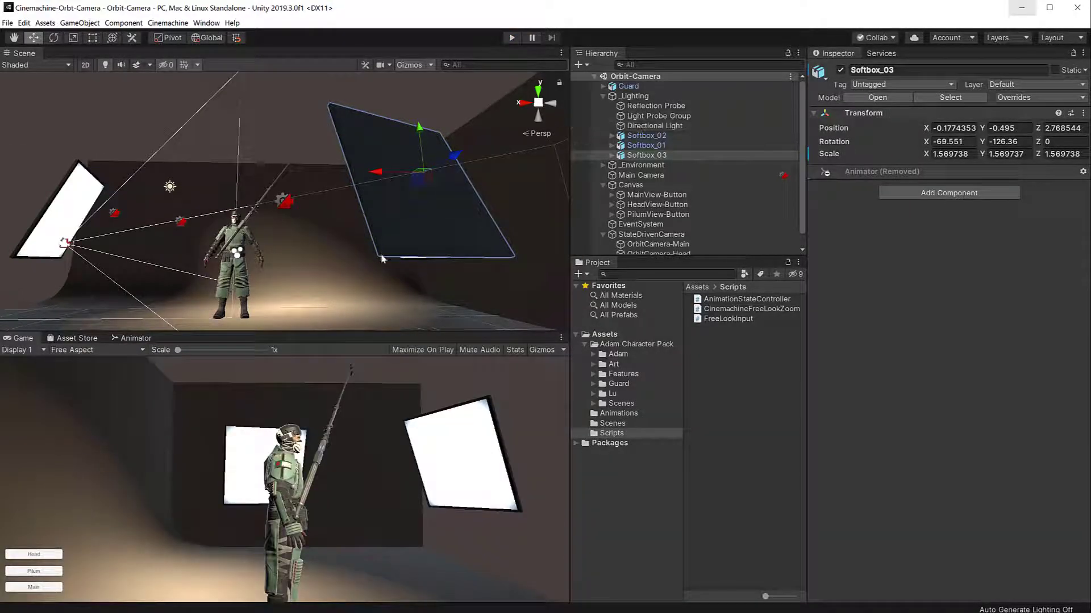
Solo OrbitCamera-Head, set its Y Axis value to 0.39, and swing it along the X axis to face the guard's front
{"action": "left_click", "coordinate": [641, 175]}
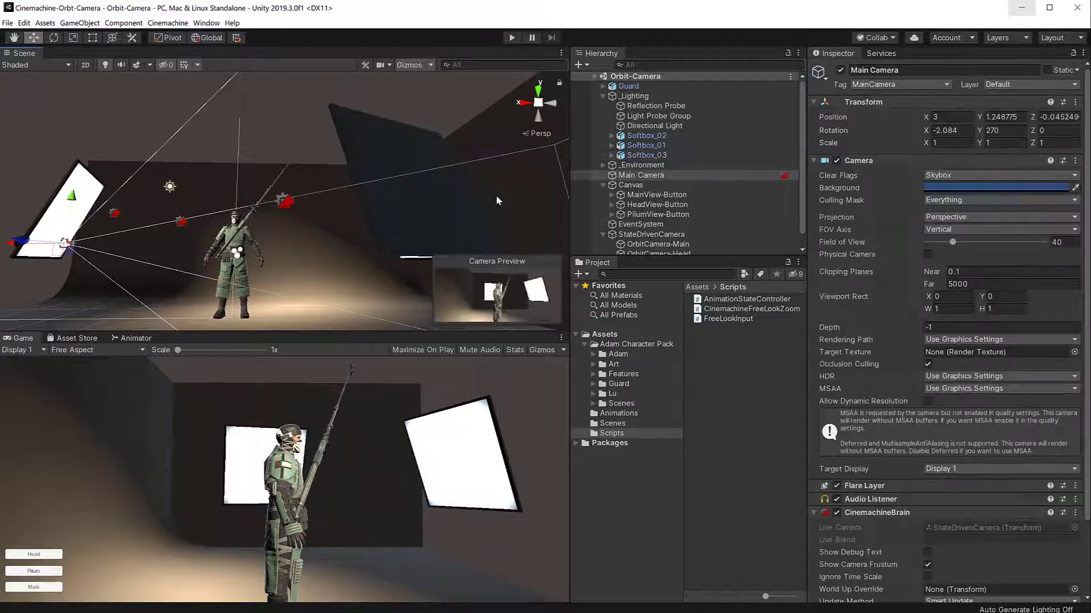
{"action": "left_click", "coordinate": [654, 195]}
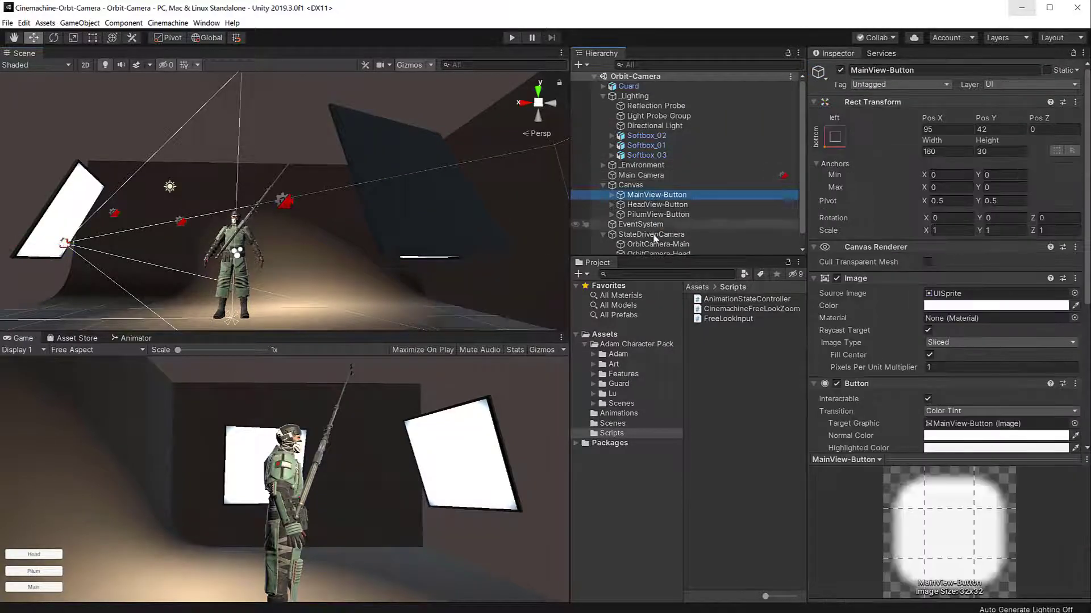
{"action": "left_click", "coordinate": [657, 243]}
{"action": "scroll", "coordinate": [657, 240], "scroll_direction": "down", "scroll_amount": 1}
{"action": "left_click", "coordinate": [664, 240]}
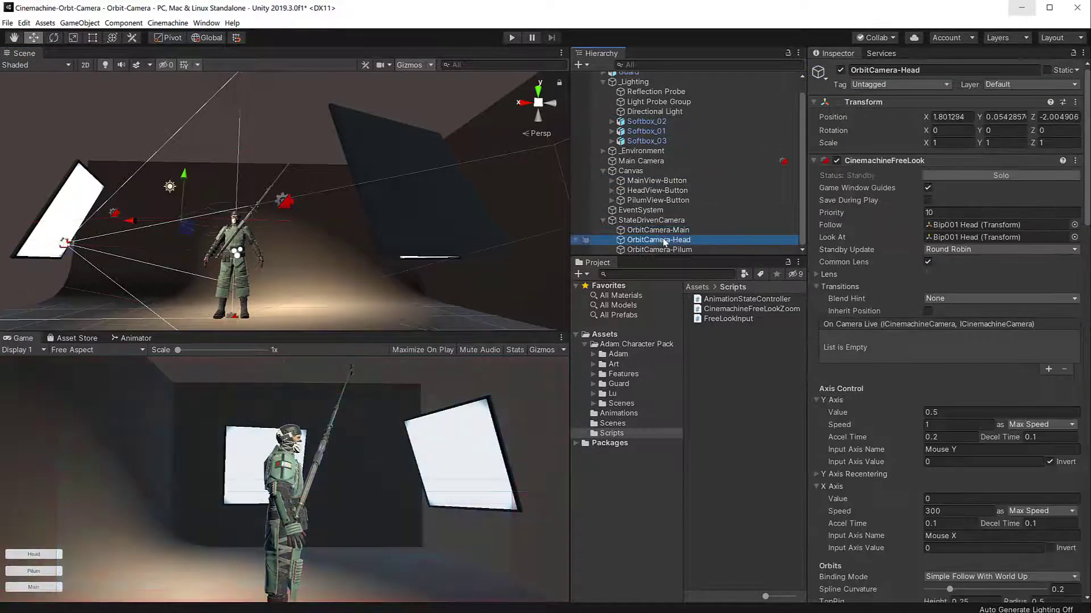
{"action": "left_click", "coordinate": [1018, 175]}
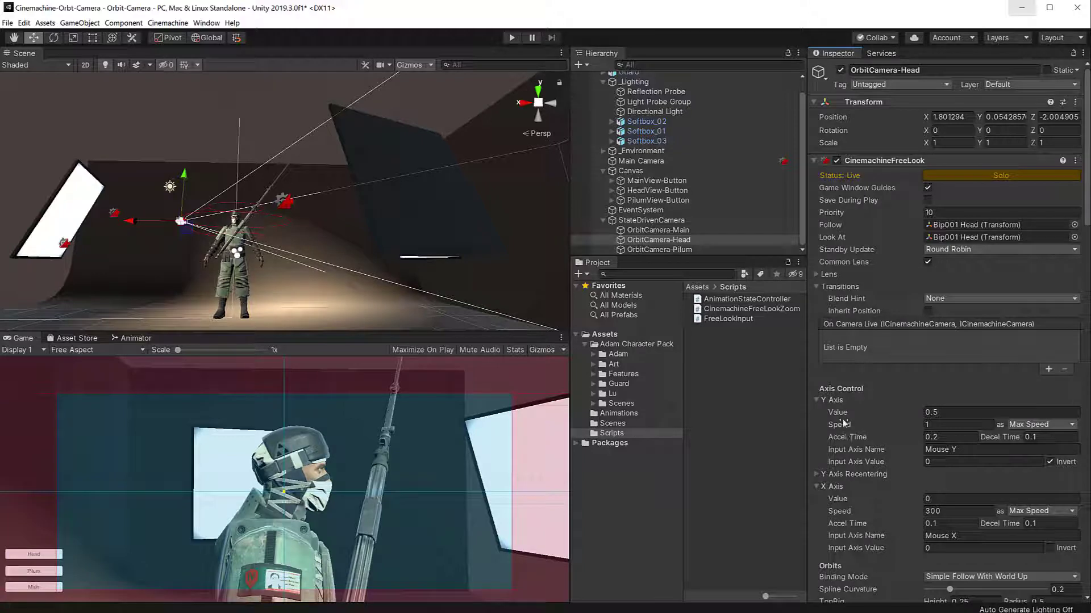
{"action": "left_click_drag", "start_coordinate": [842, 416], "coordinate": [870, 447]}
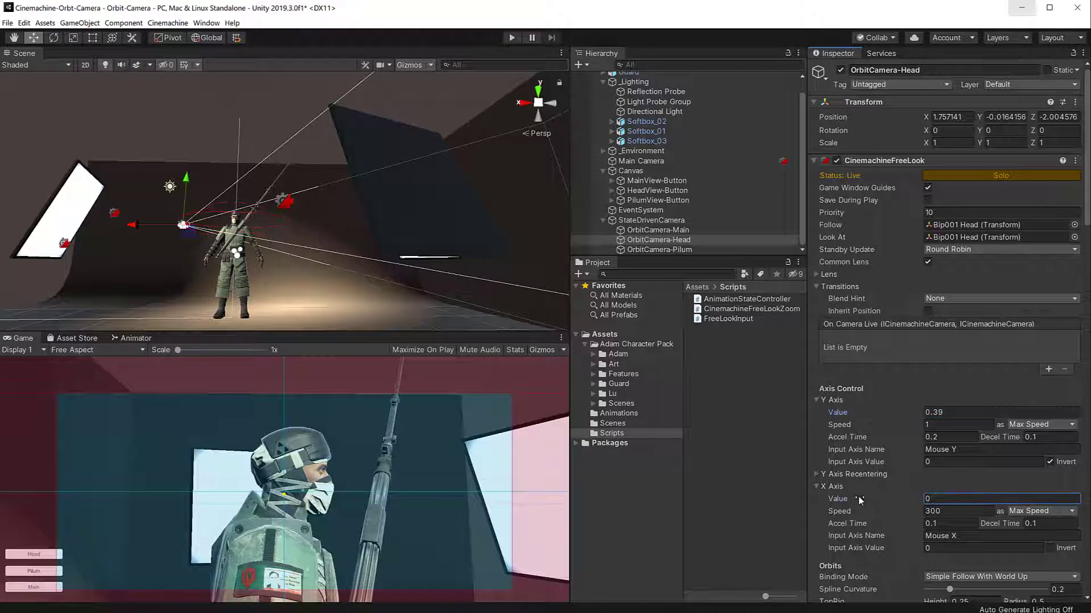
{"action": "left_click_drag", "start_coordinate": [859, 500], "coordinate": [702, 558]}
{"action": "left_click_drag", "start_coordinate": [851, 505], "coordinate": [68, 509]}
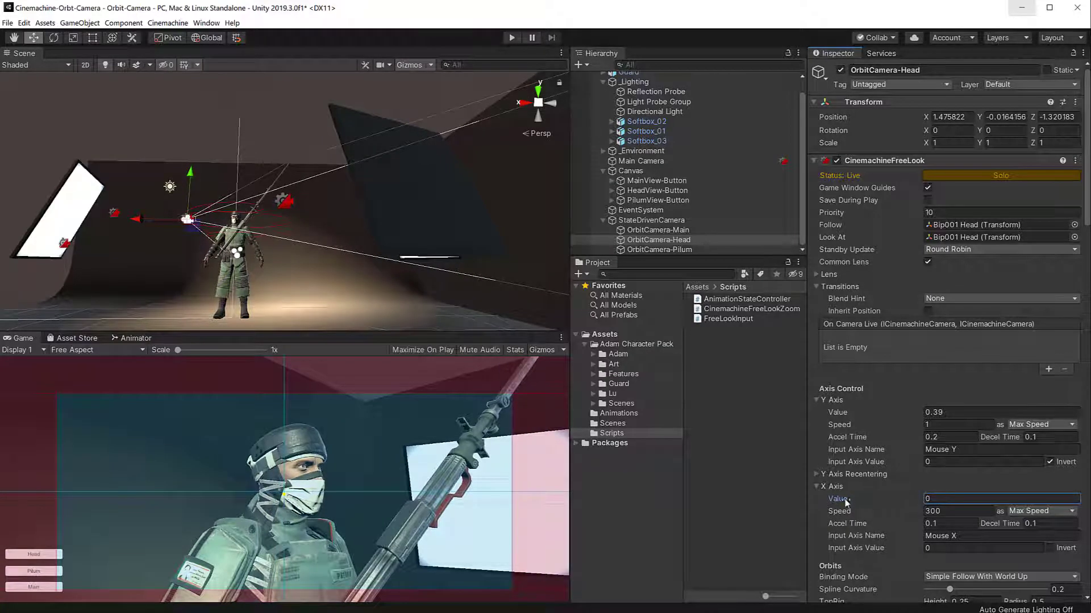
{"action": "left_click_drag", "start_coordinate": [847, 501], "coordinate": [776, 496]}
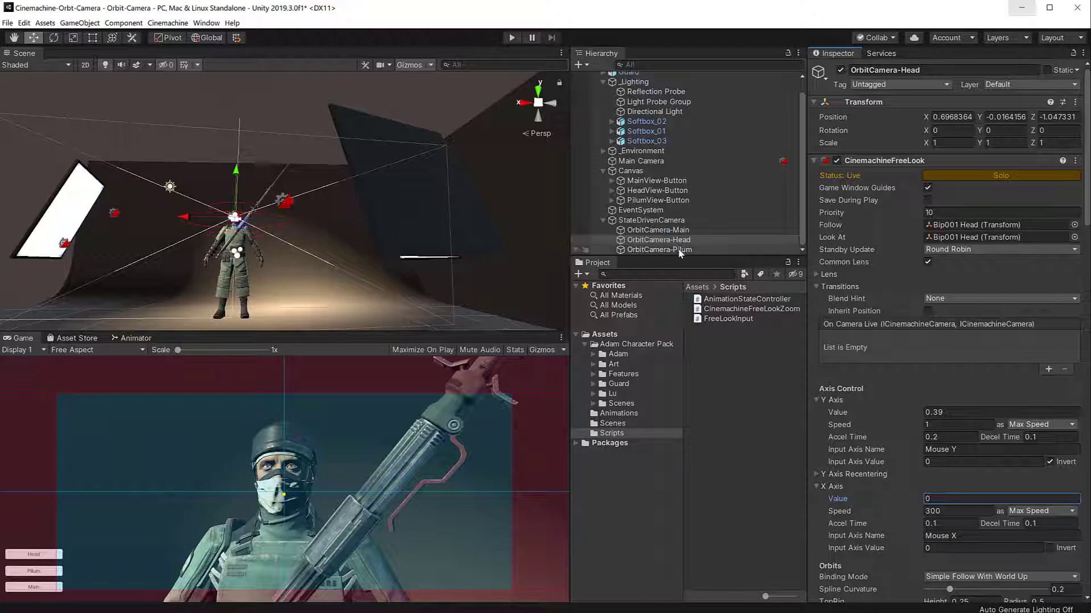
Solo OrbitCamera-Pilum and raise its starting position on the orbit by increasing the Y Axis value
{"action": "left_click", "coordinate": [658, 249]}
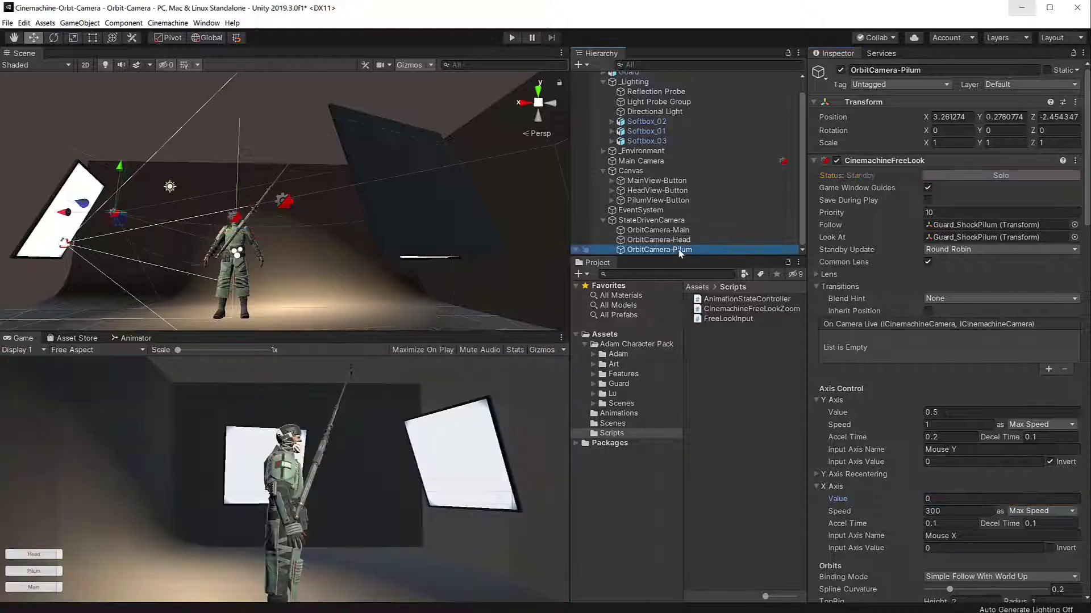
{"action": "left_click", "coordinate": [992, 176]}
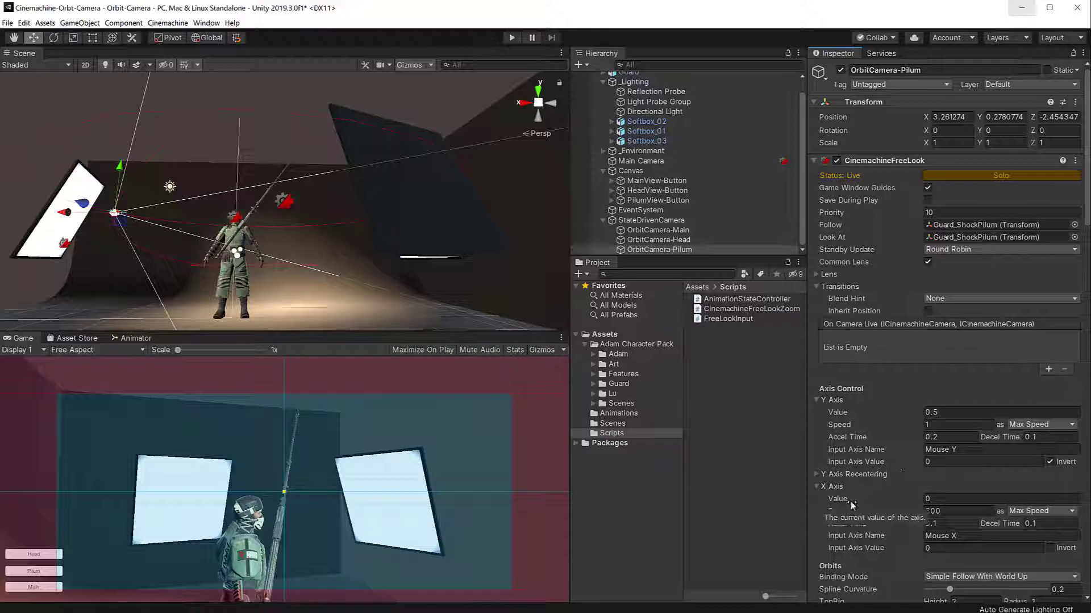
{"action": "left_click_drag", "start_coordinate": [852, 411], "coordinate": [873, 419]}
{"action": "left_click", "coordinate": [466, 295]}
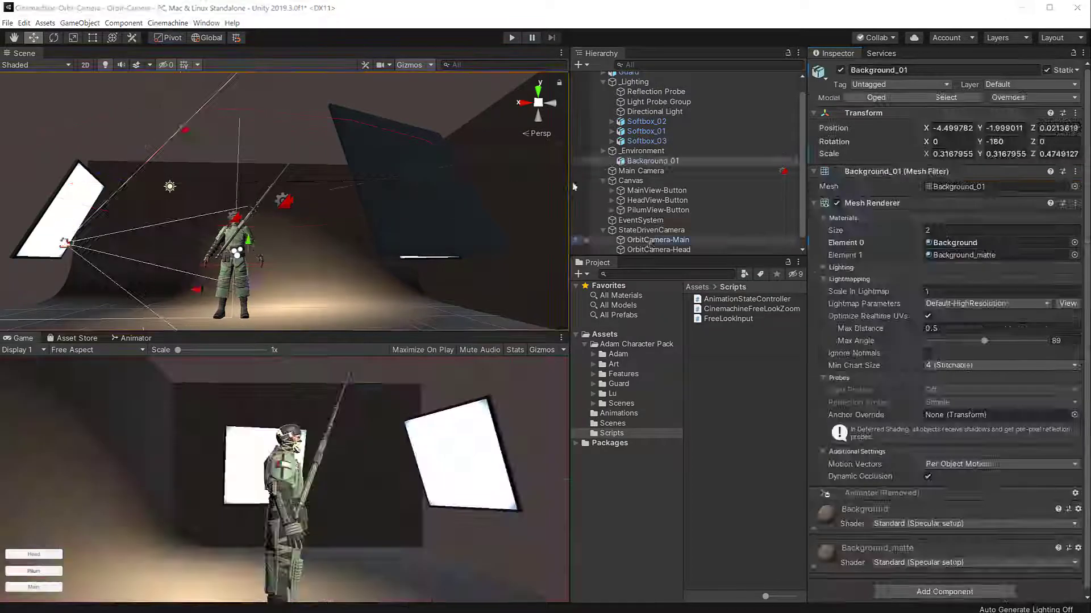
Select OrbitCamera-Main, enter Play mode, and test orbiting the guard and switching between the Head, Pilum and Main views
{"action": "left_click", "coordinate": [658, 240]}
{"action": "left_click", "coordinate": [511, 38]}
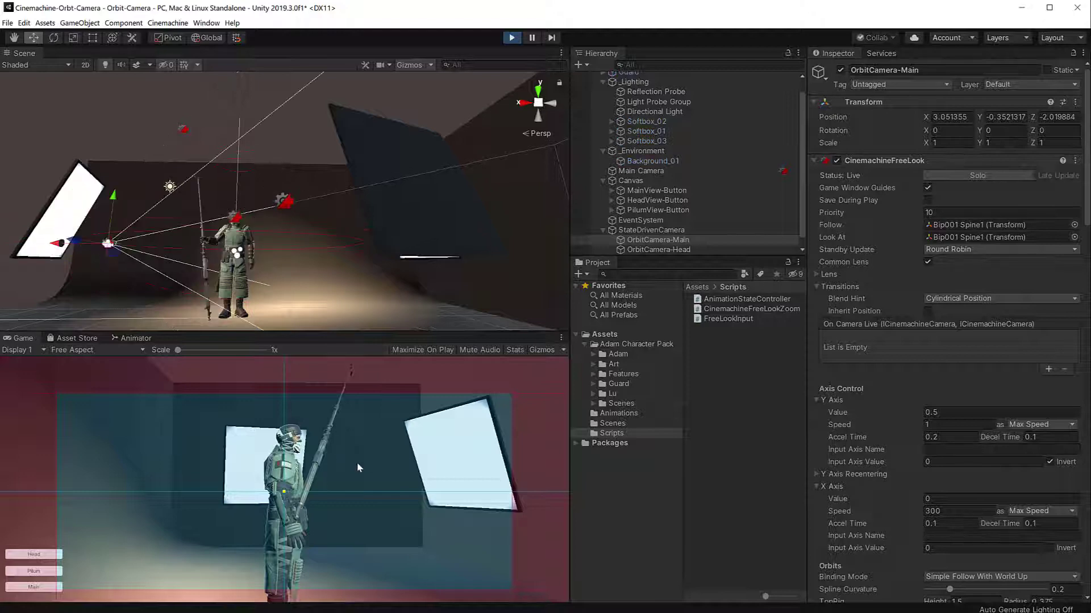
{"action": "left_click_drag", "start_coordinate": [385, 461], "coordinate": [202, 487]}
{"action": "left_click", "coordinate": [45, 573]}
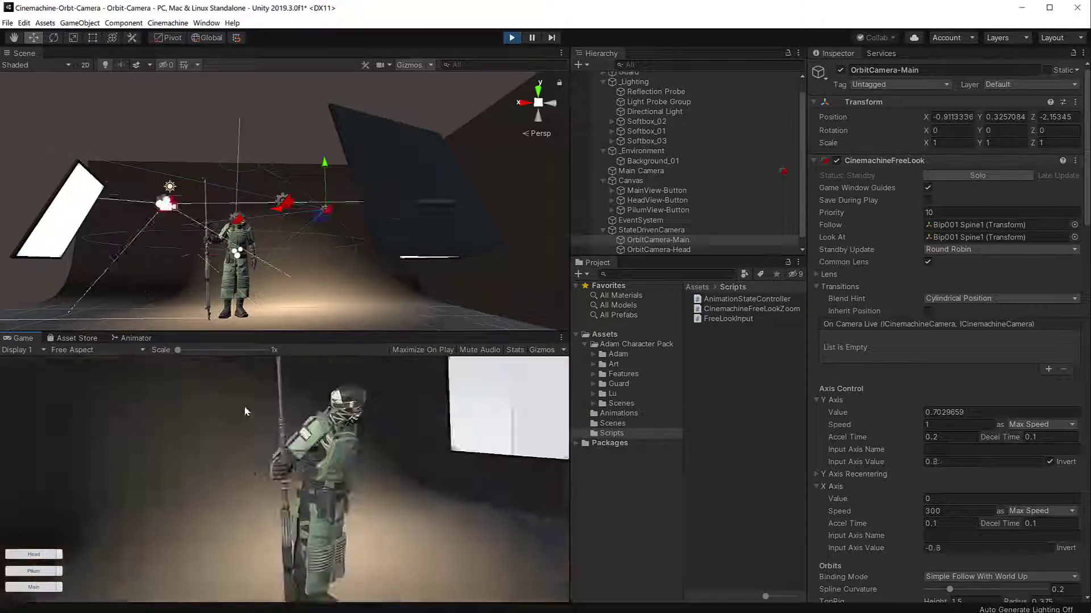
{"action": "left_click", "coordinate": [50, 587]}
{"action": "left_click", "coordinate": [47, 575]}
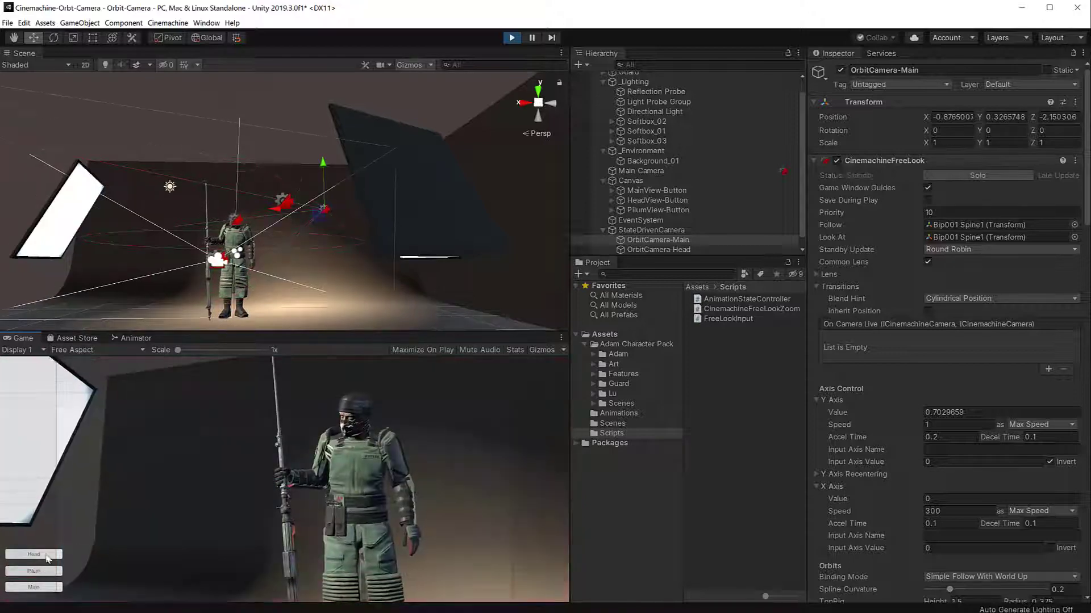
{"action": "left_click_drag", "start_coordinate": [227, 489], "coordinate": [65, 542]}
{"action": "left_click", "coordinate": [34, 587]}
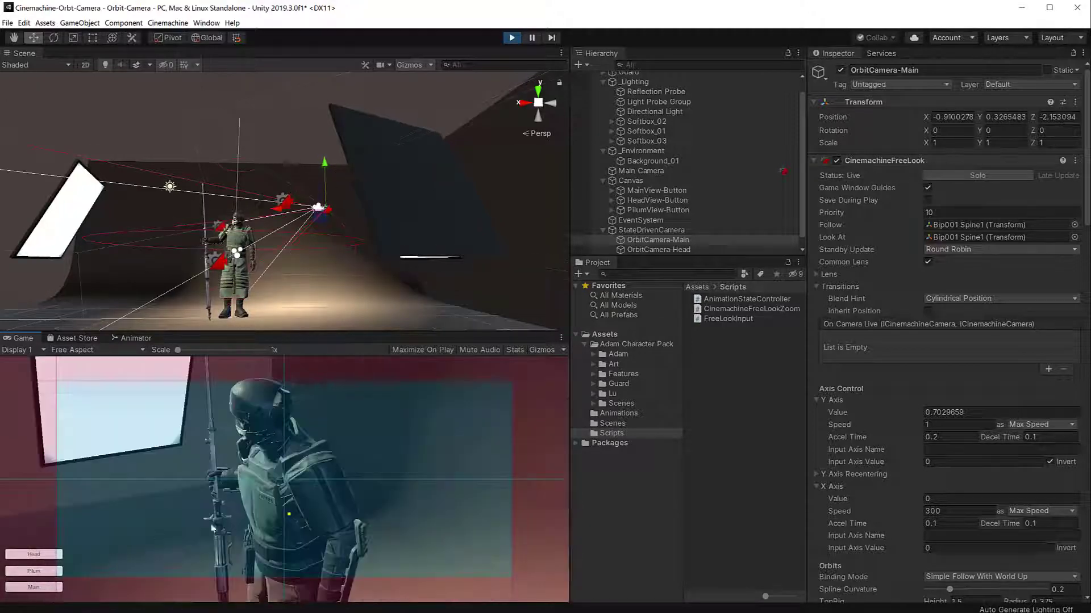
{"action": "left_click_drag", "start_coordinate": [301, 461], "coordinate": [295, 505]}
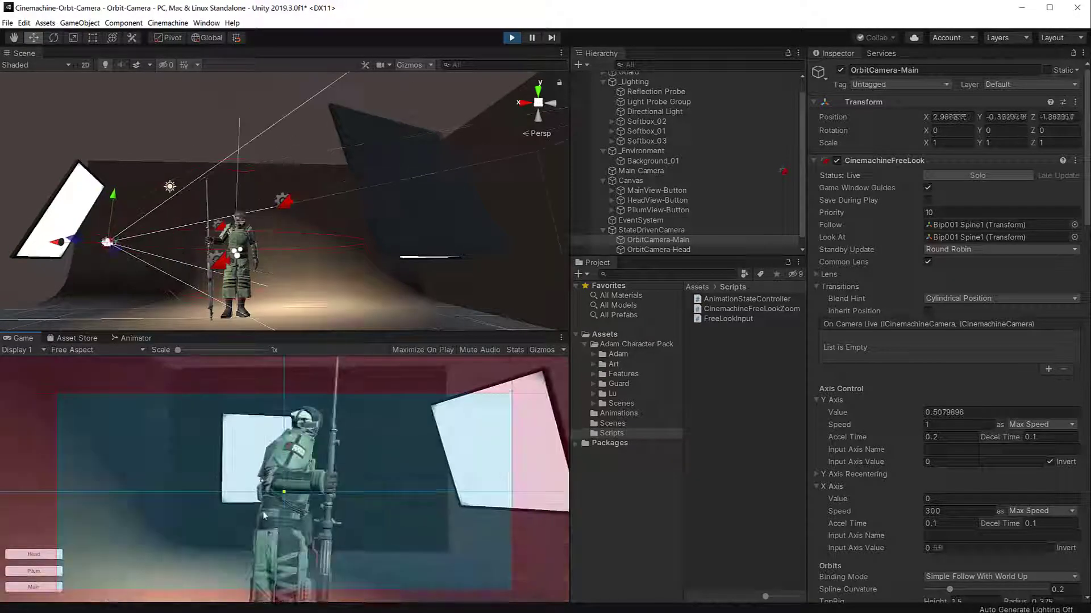